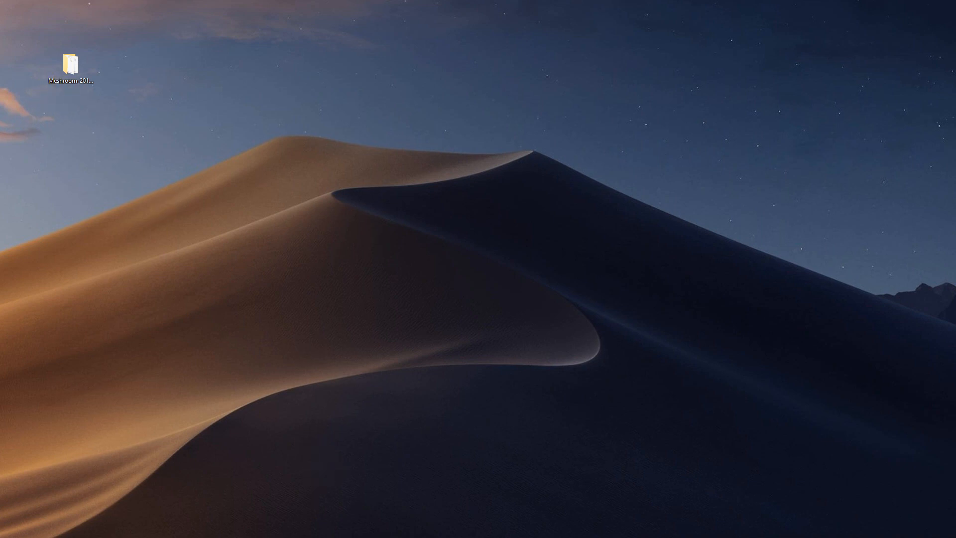
Step: Switch to Unity, examine the kneeling couple statue up close and from several angles in the Scene view, and minimize the editor
{"action": "key", "text": "alt+Tab"}
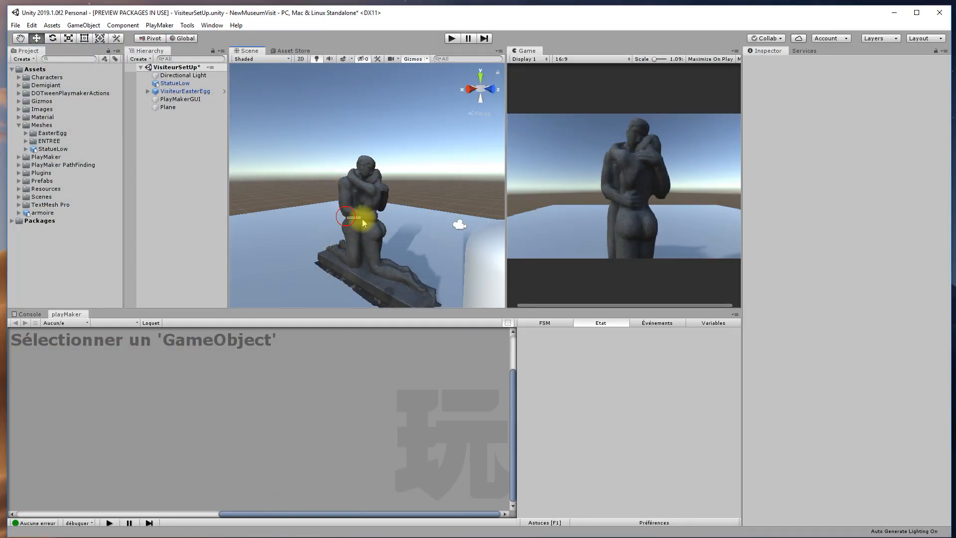
{"action": "scroll", "coordinate": [361, 217], "scroll_direction": "up", "scroll_amount": 3}
{"action": "mouse_move", "coordinate": [357, 197]}
{"action": "left_mouse_down", "text": "alt"}
{"action": "mouse_move", "coordinate": [424, 205]}
{"action": "mouse_move", "coordinate": [348, 196]}
{"action": "mouse_move", "coordinate": [421, 196]}
{"action": "mouse_move", "coordinate": [405, 192]}
{"action": "mouse_move", "coordinate": [337, 195]}
{"action": "mouse_move", "coordinate": [427, 203]}
{"action": "mouse_move", "coordinate": [352, 209]}
{"action": "mouse_move", "coordinate": [380, 213]}
{"action": "mouse_move", "coordinate": [366, 211]}
{"action": "left_mouse_up", "text": "alt"}
{"action": "scroll", "coordinate": [336, 199], "scroll_direction": "up", "scroll_amount": 1}
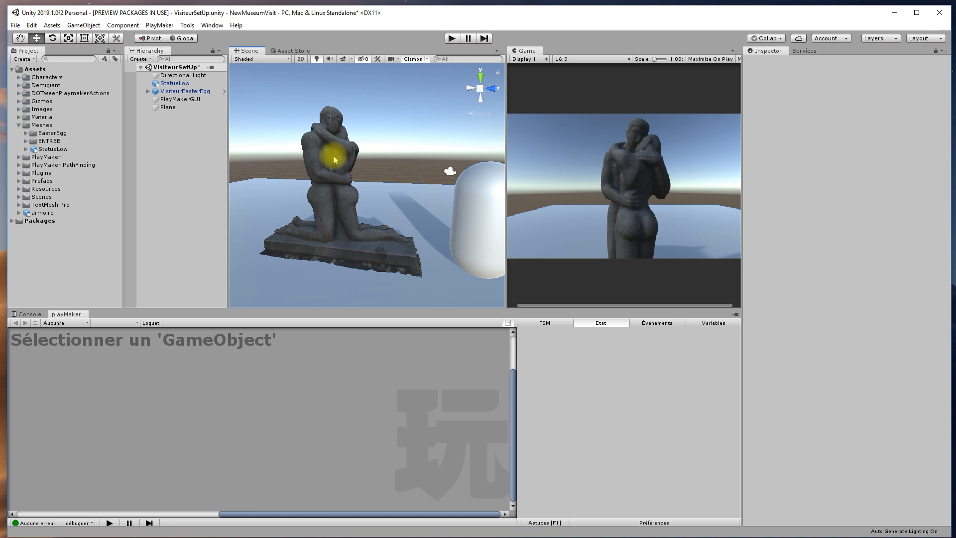
{"action": "scroll", "coordinate": [326, 139], "scroll_direction": "up", "scroll_amount": 5}
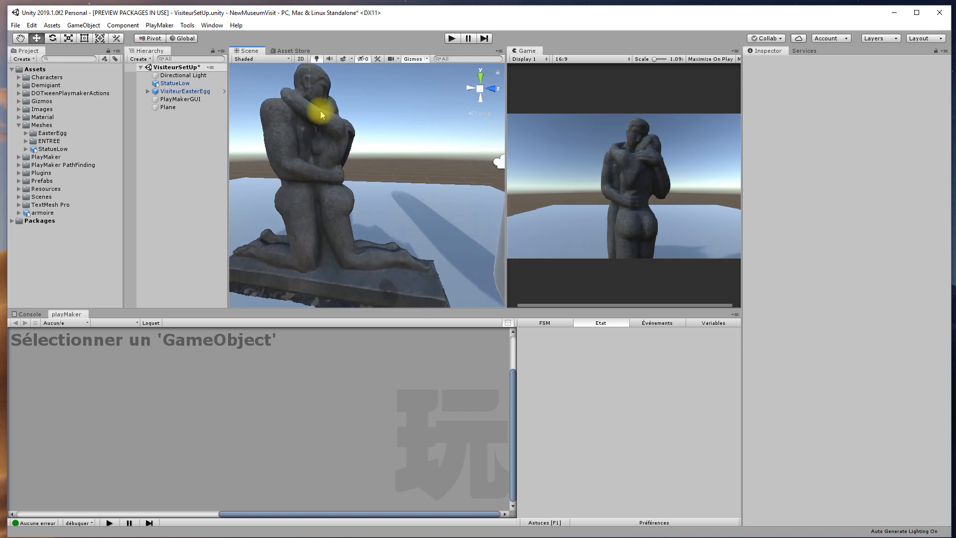
{"action": "mouse_move", "coordinate": [320, 111]}
{"action": "middle_mouse_down"}
{"action": "mouse_move", "coordinate": [401, 136]}
{"action": "mouse_move", "coordinate": [311, 85]}
{"action": "mouse_move", "coordinate": [322, 106]}
{"action": "mouse_move", "coordinate": [339, 108]}
{"action": "middle_mouse_up"}
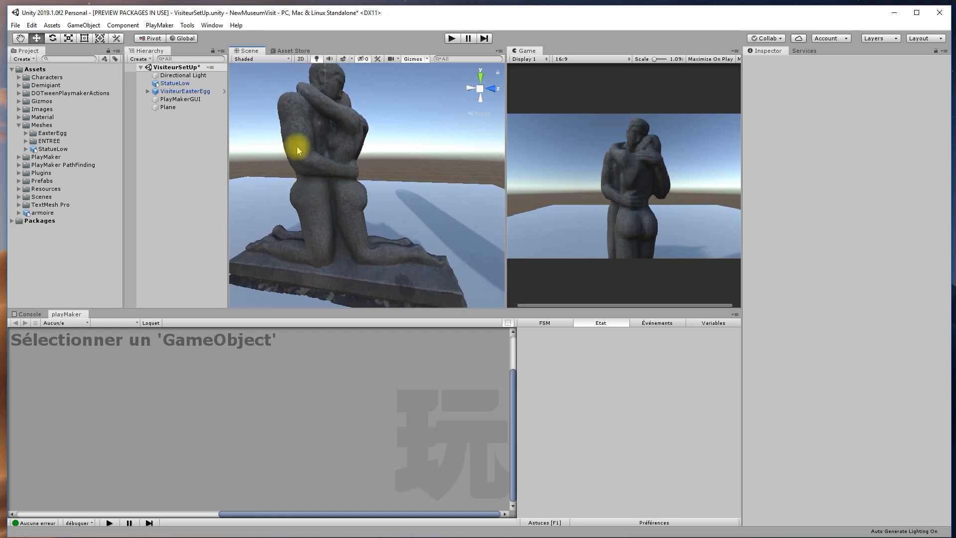
{"action": "right_click_drag", "start_coordinate": [344, 190], "coordinate": [378, 237]}
{"action": "right_click_drag", "start_coordinate": [372, 202], "coordinate": [382, 278]}
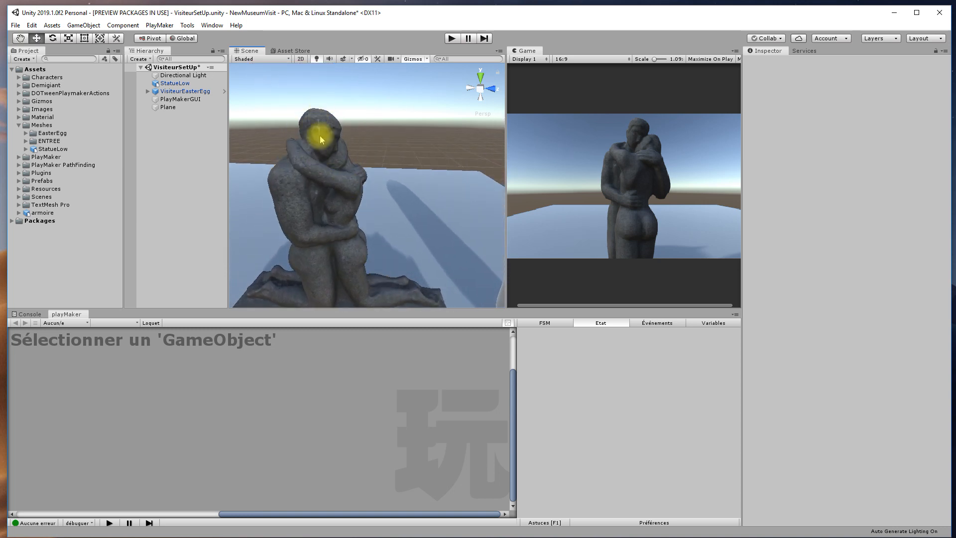
{"action": "left_click_drag", "start_coordinate": [361, 151], "coordinate": [315, 156], "text": "alt"}
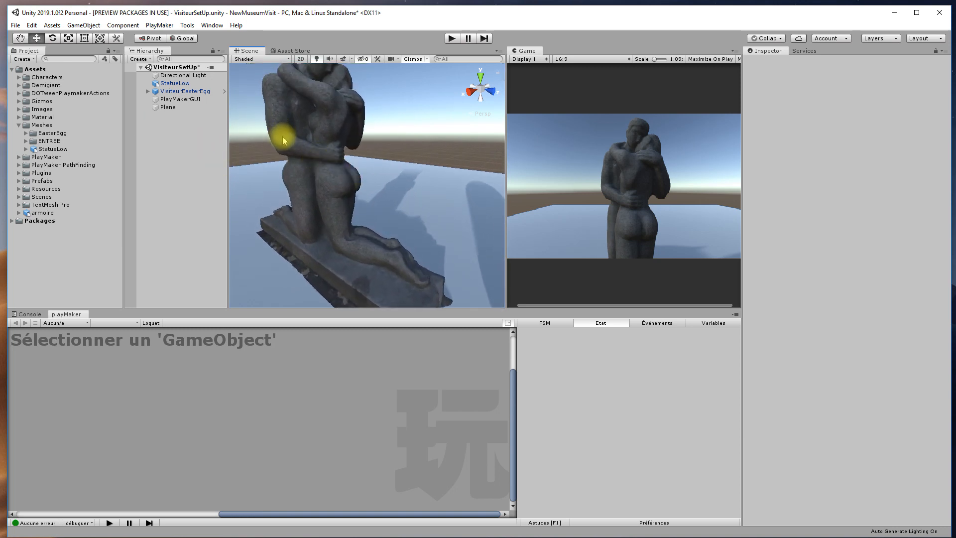
{"action": "scroll", "coordinate": [309, 103], "scroll_direction": "down", "scroll_amount": 4}
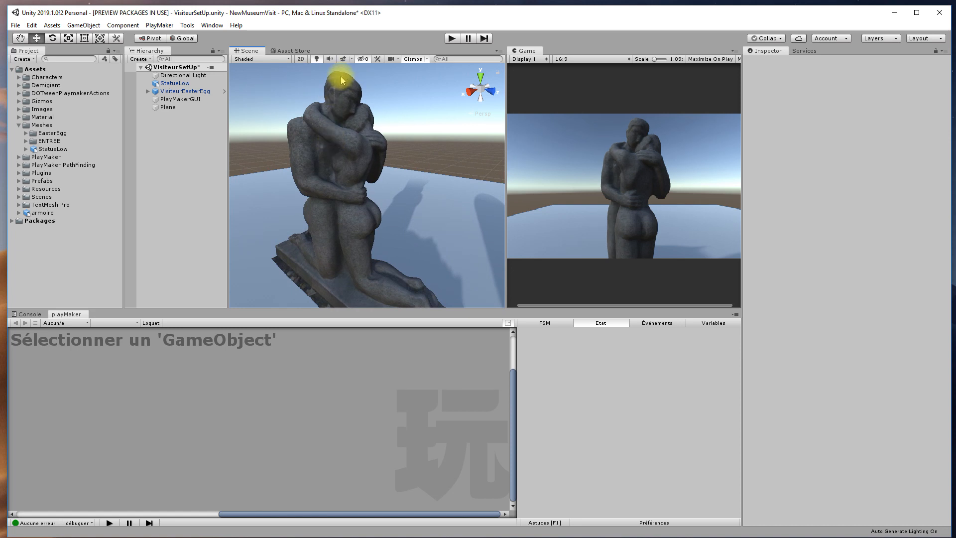
{"action": "scroll", "coordinate": [391, 131], "scroll_direction": "down", "scroll_amount": 2}
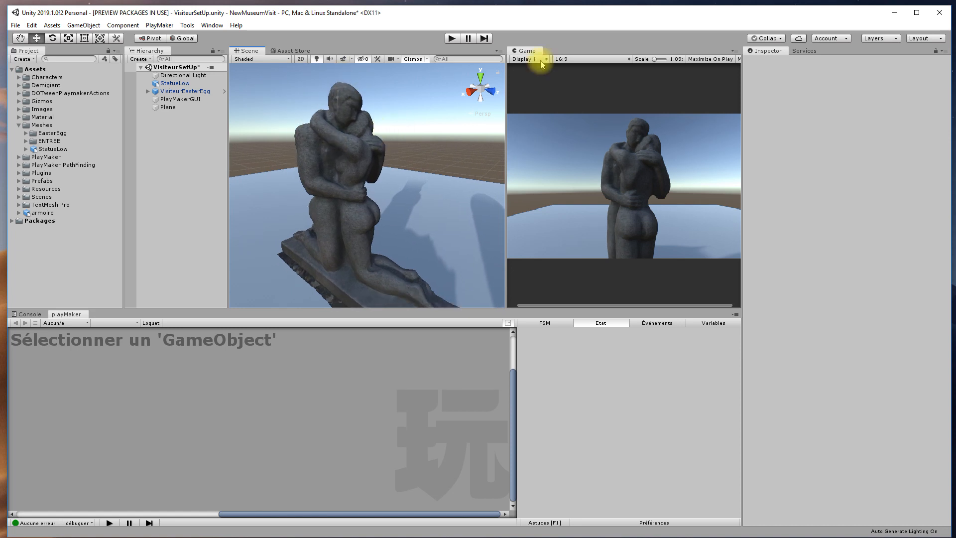
{"action": "left_click", "coordinate": [893, 13]}
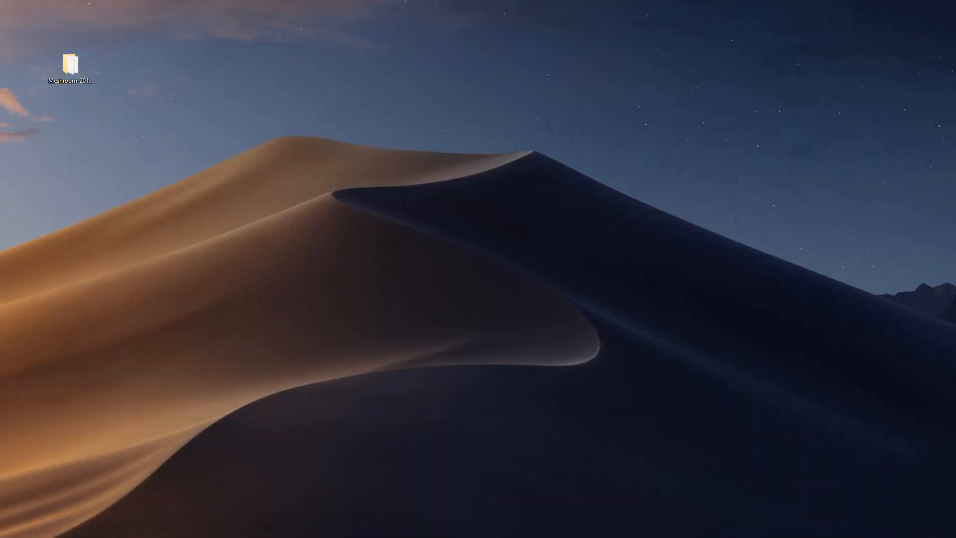
Step: Open the Nouveau dossier image folder inside the nested 2018-11-10 Statue 1 folders and enlarge its window
{"action": "left_click_drag", "start_coordinate": [305, 218], "coordinate": [313, 113]}
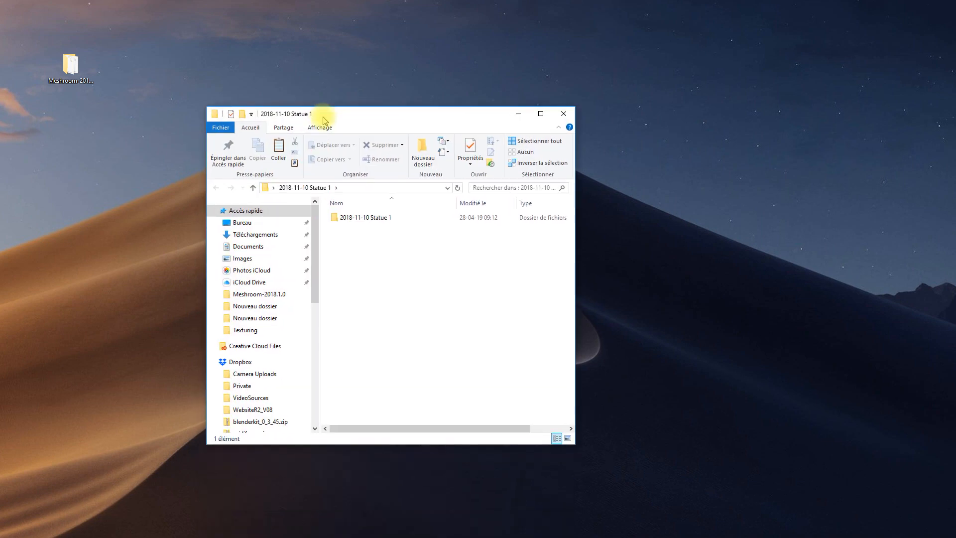
{"action": "double_click", "coordinate": [362, 219]}
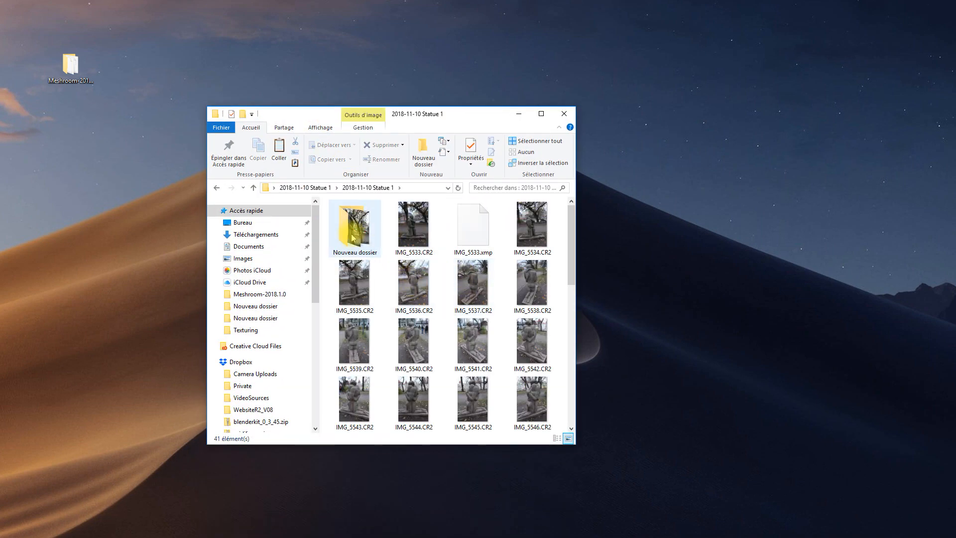
{"action": "double_click", "coordinate": [351, 240]}
{"action": "left_click_drag", "start_coordinate": [452, 113], "coordinate": [406, 84]}
{"action": "left_click_drag", "start_coordinate": [526, 416], "coordinate": [666, 478]}
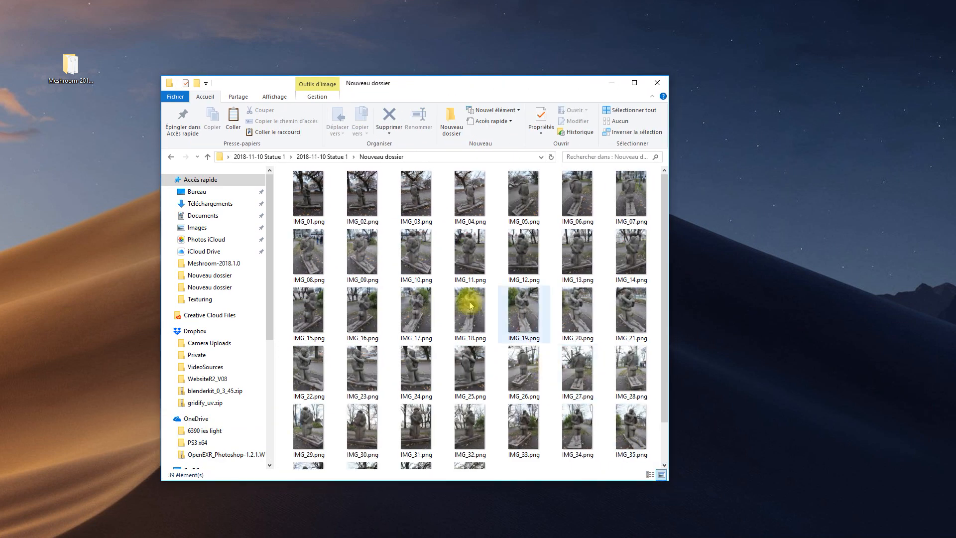
Step: View IMG_01.png in the image viewer, dismiss the Auto Save dialog, and close the viewer
{"action": "left_click", "coordinate": [310, 198]}
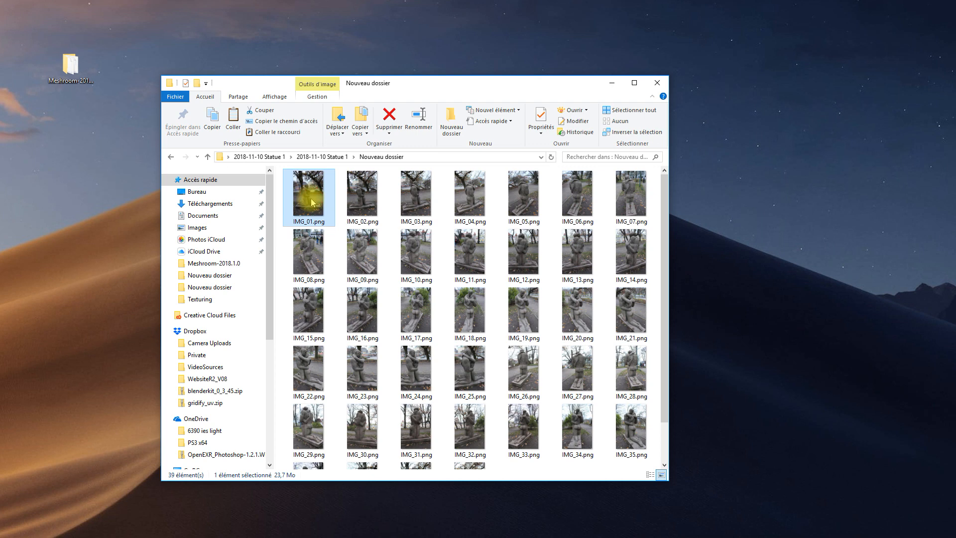
{"action": "double_click", "coordinate": [313, 201]}
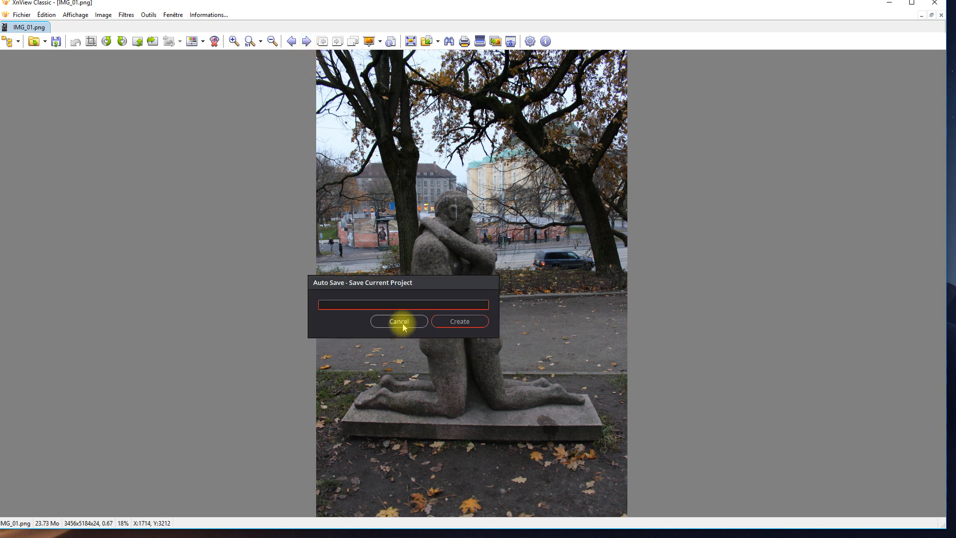
{"action": "left_click", "coordinate": [401, 322]}
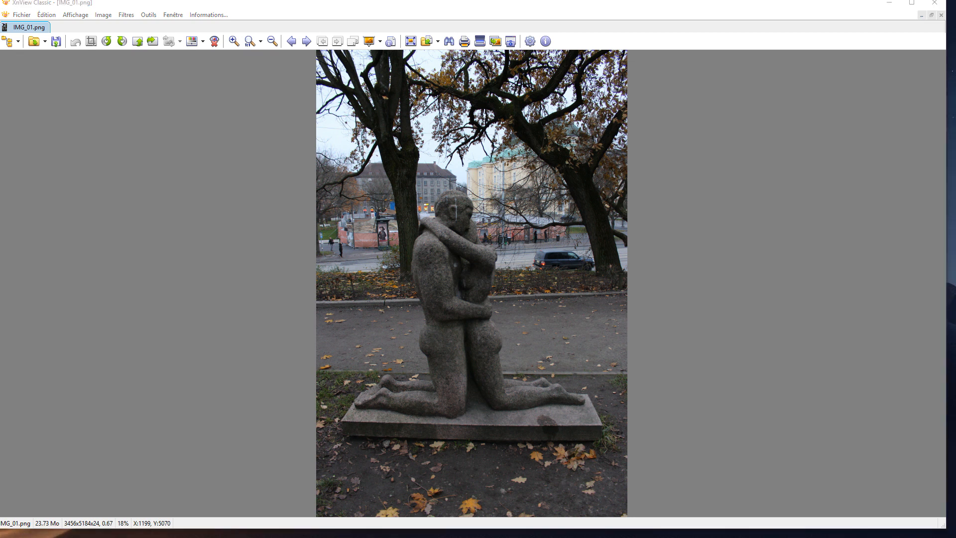
{"action": "left_click", "coordinate": [365, 340]}
{"action": "left_click_drag", "start_coordinate": [585, 1], "coordinate": [554, 32]}
{"action": "left_click", "coordinate": [908, 32]}
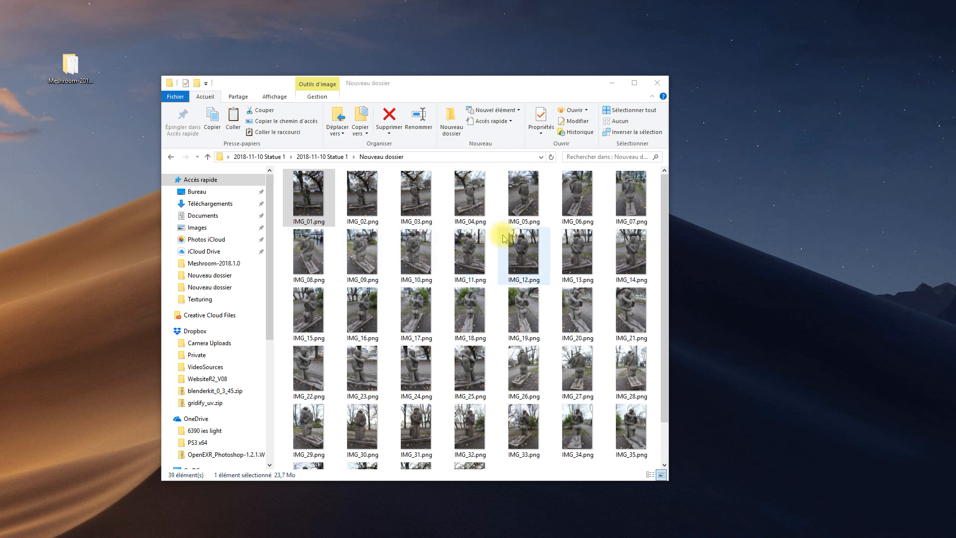
{"action": "left_click_drag", "start_coordinate": [423, 84], "coordinate": [401, 80]}
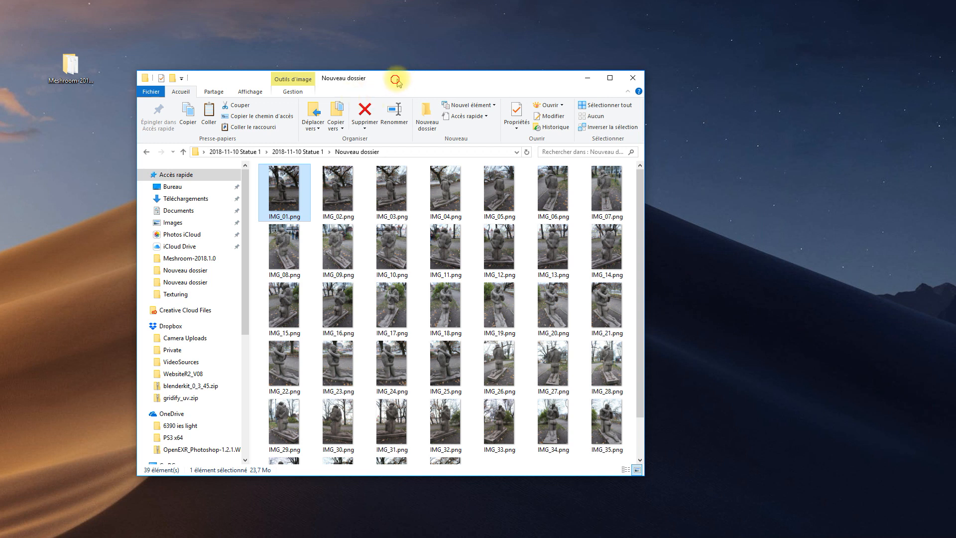
{"action": "left_click_drag", "start_coordinate": [399, 75], "coordinate": [417, 54]}
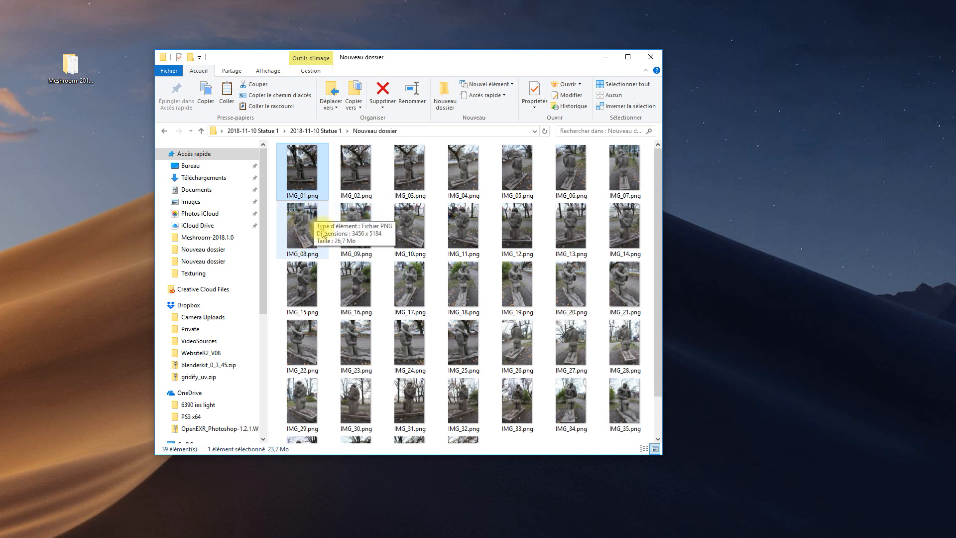
{"action": "left_click_drag", "start_coordinate": [426, 66], "coordinate": [528, 80]}
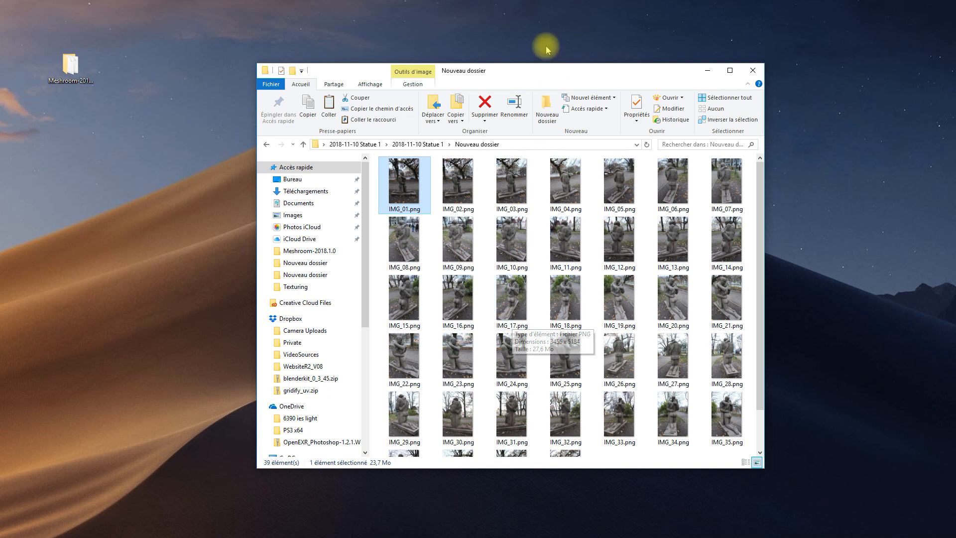
Step: Bring the 2018-11-12 Statue 3 Lucky chimney sweeper sculpture folder onto the desktop and open its photo IMG_6399.CR2 for viewing
{"action": "mouse_move", "coordinate": [60, 0]}
{"action": "left_mouse_down"}
{"action": "mouse_move", "coordinate": [83, 36]}
{"action": "mouse_move", "coordinate": [182, 64]}
{"action": "left_mouse_up"}
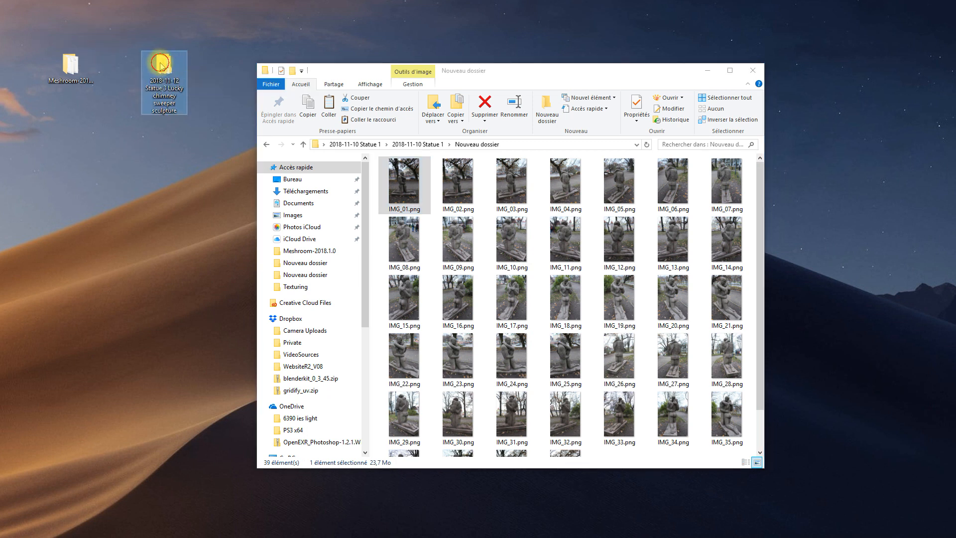
{"action": "double_click", "coordinate": [182, 64]}
{"action": "double_click", "coordinate": [425, 188]}
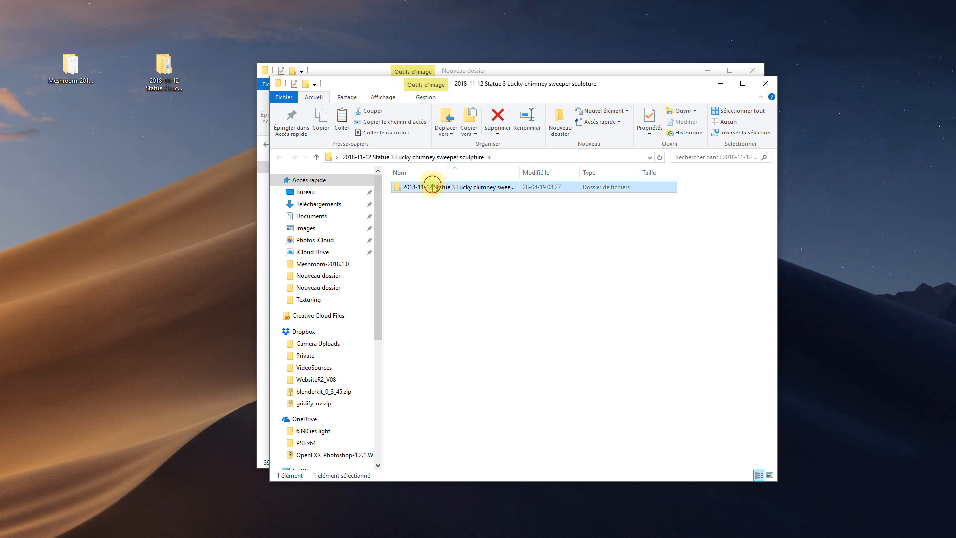
{"action": "left_click", "coordinate": [470, 250]}
{"action": "double_click", "coordinate": [470, 250]}
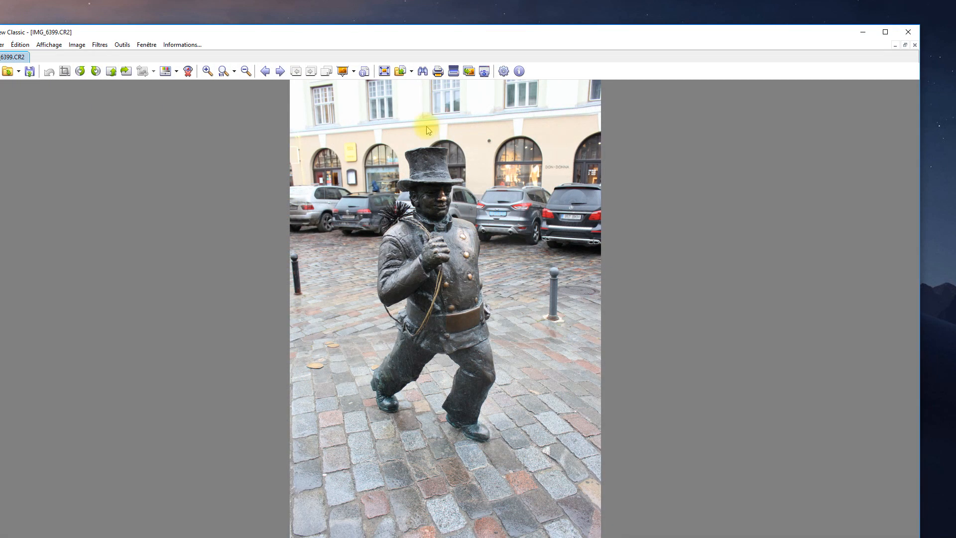
{"action": "left_click_drag", "start_coordinate": [405, 35], "coordinate": [433, 21]}
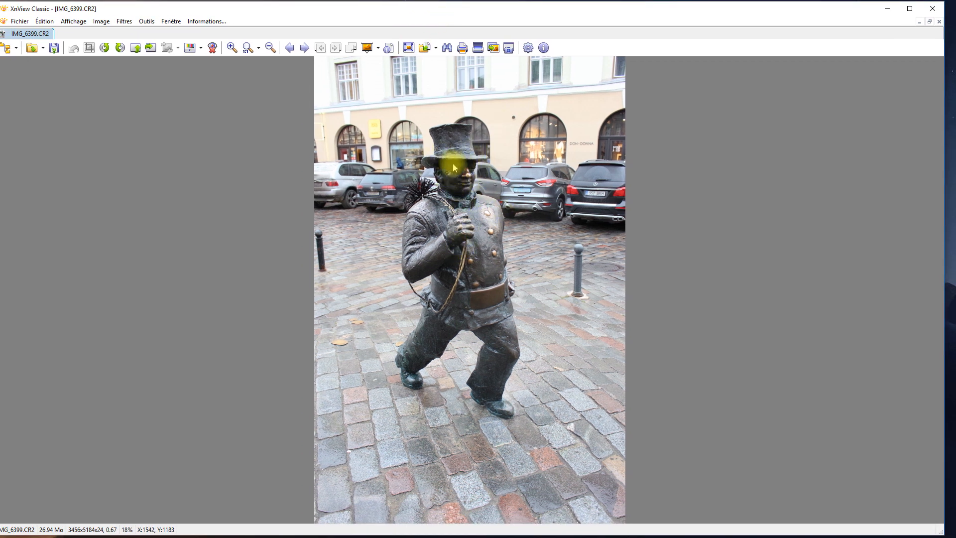
Step: Browse the chimney sweeper photos forward to IMG_6414.CR2, go back to IMG_6412.CR2, and close the image viewer
{"action": "left_click", "coordinate": [305, 49]}
{"action": "left_click", "coordinate": [304, 49]}
{"action": "left_click", "coordinate": [305, 49]}
{"action": "left_click", "coordinate": [305, 48]}
{"action": "left_click", "coordinate": [305, 49]}
{"action": "left_click", "coordinate": [305, 48]}
{"action": "left_click", "coordinate": [305, 49]}
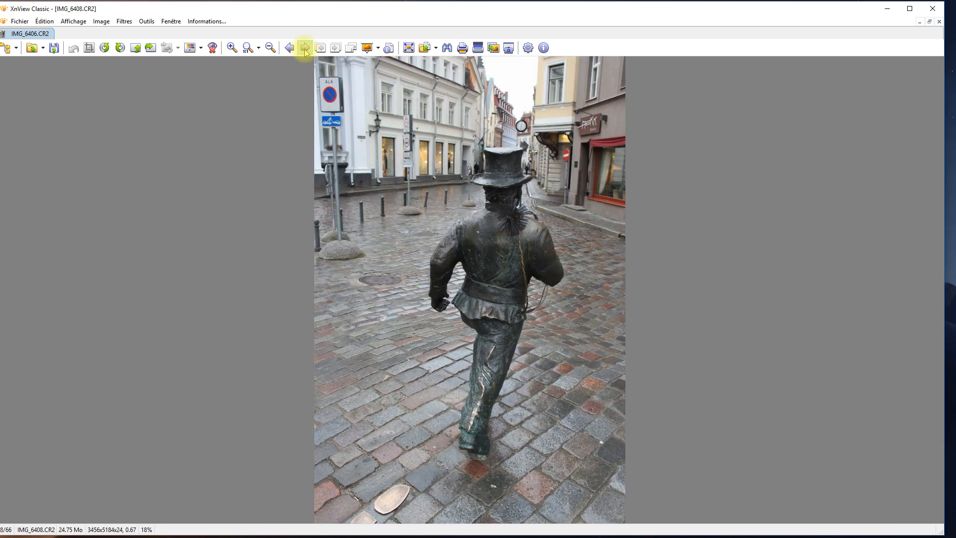
{"action": "left_click", "coordinate": [304, 48]}
{"action": "left_click", "coordinate": [305, 49]}
{"action": "left_click", "coordinate": [304, 48]}
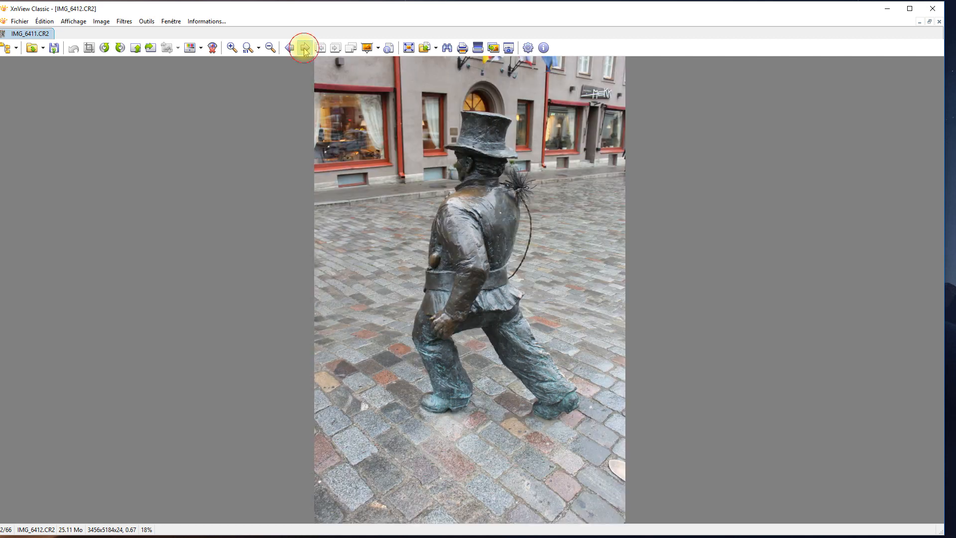
{"action": "left_click", "coordinate": [305, 49]}
{"action": "left_click", "coordinate": [305, 51]}
{"action": "left_click", "coordinate": [306, 50]}
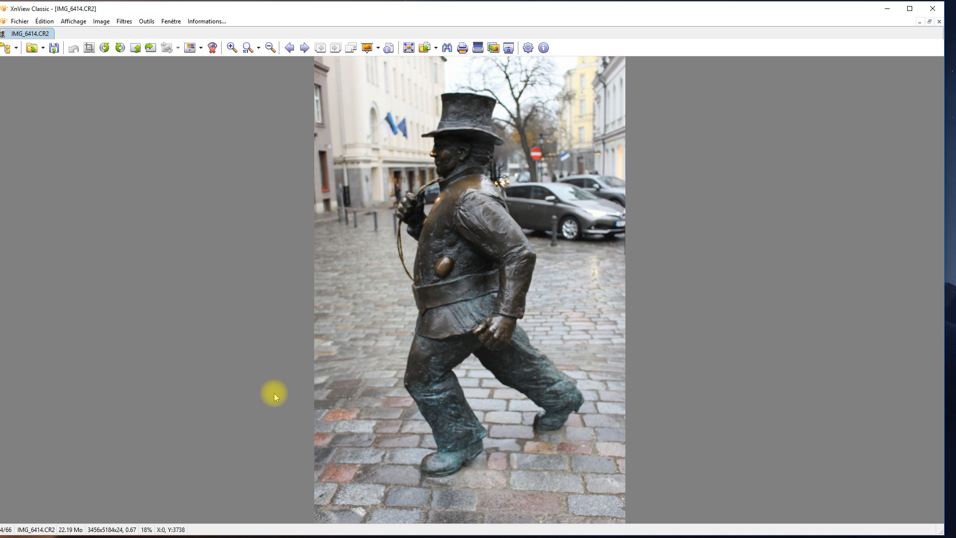
{"action": "left_click", "coordinate": [290, 48]}
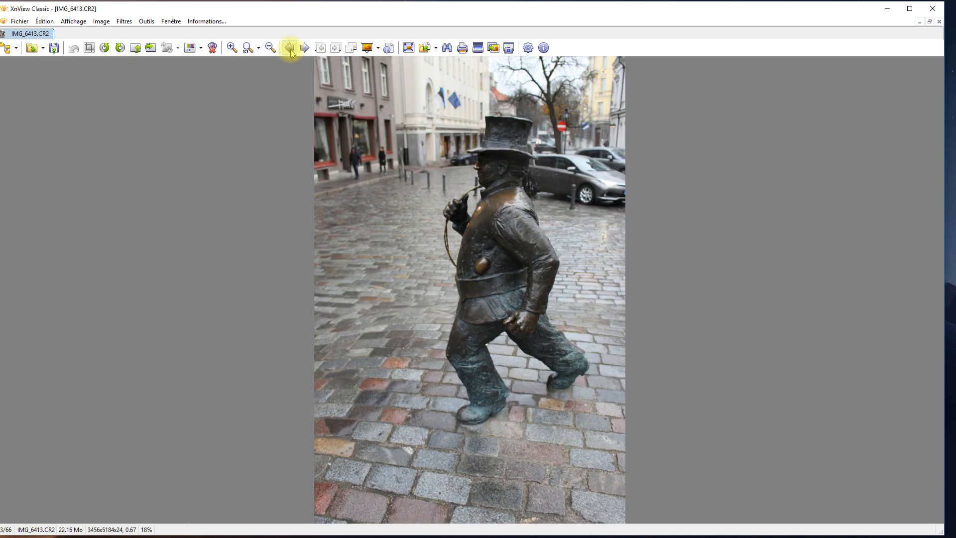
{"action": "left_click", "coordinate": [291, 48]}
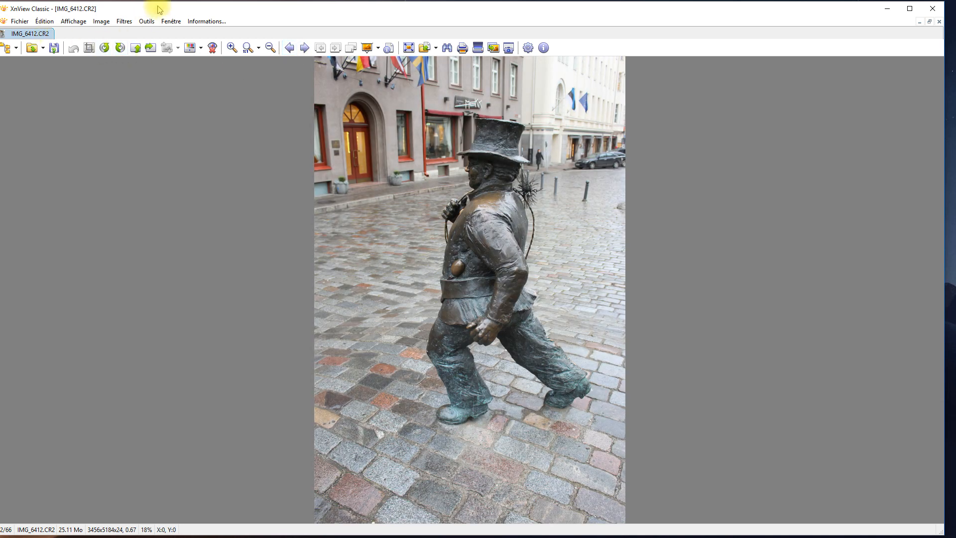
{"action": "left_click_drag", "start_coordinate": [158, 9], "coordinate": [166, 23]}
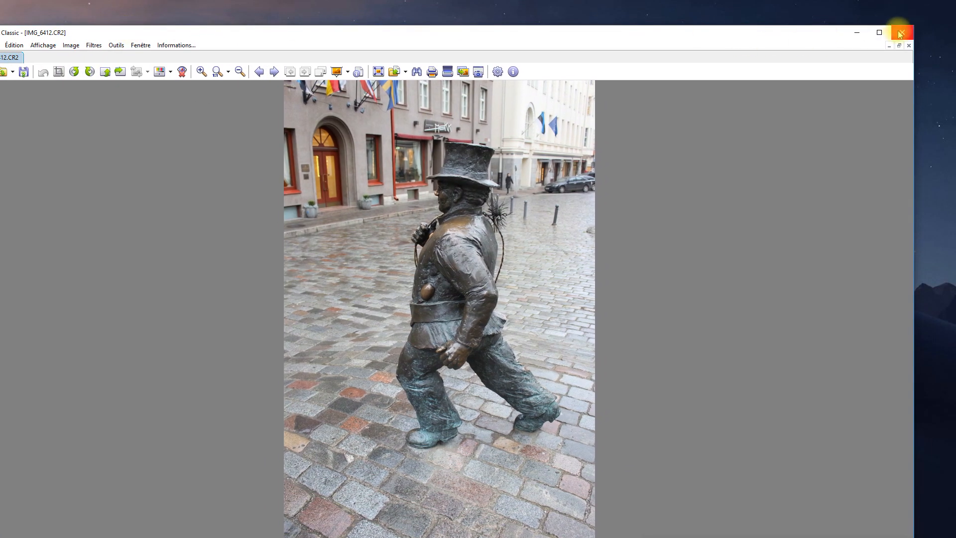
{"action": "left_click", "coordinate": [898, 33]}
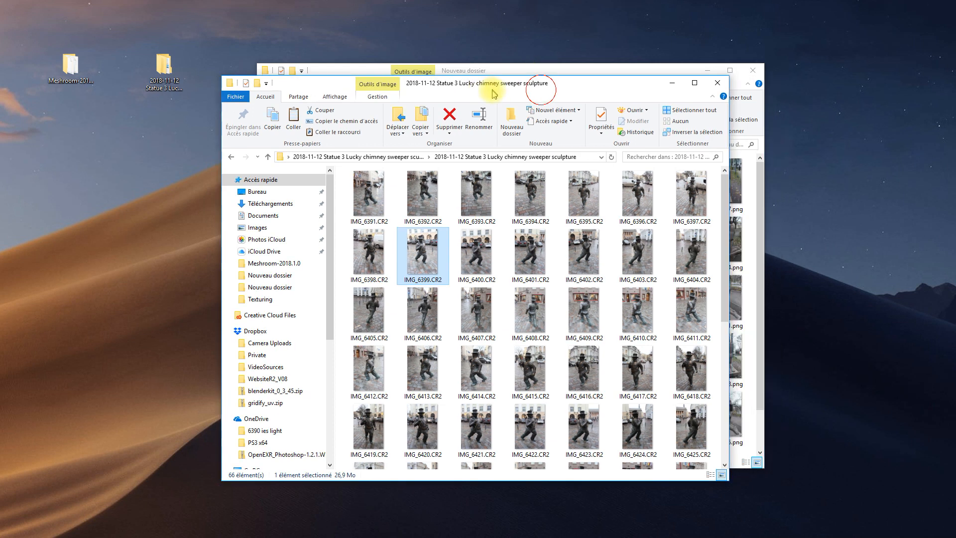
Step: Close the chimney sweeper photo window and move its folder off the visible desktop
{"action": "left_click_drag", "start_coordinate": [495, 94], "coordinate": [482, 99]}
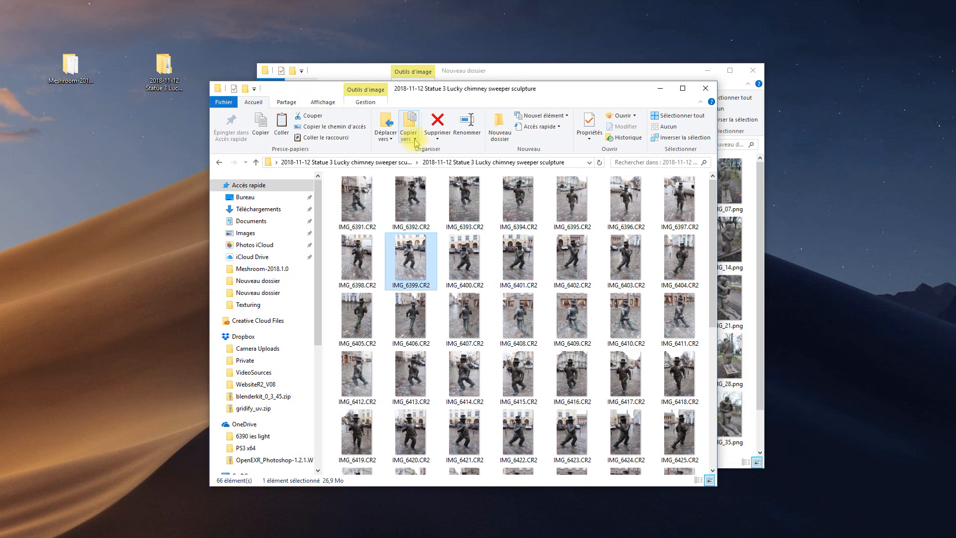
{"action": "left_click_drag", "start_coordinate": [485, 94], "coordinate": [435, 93]}
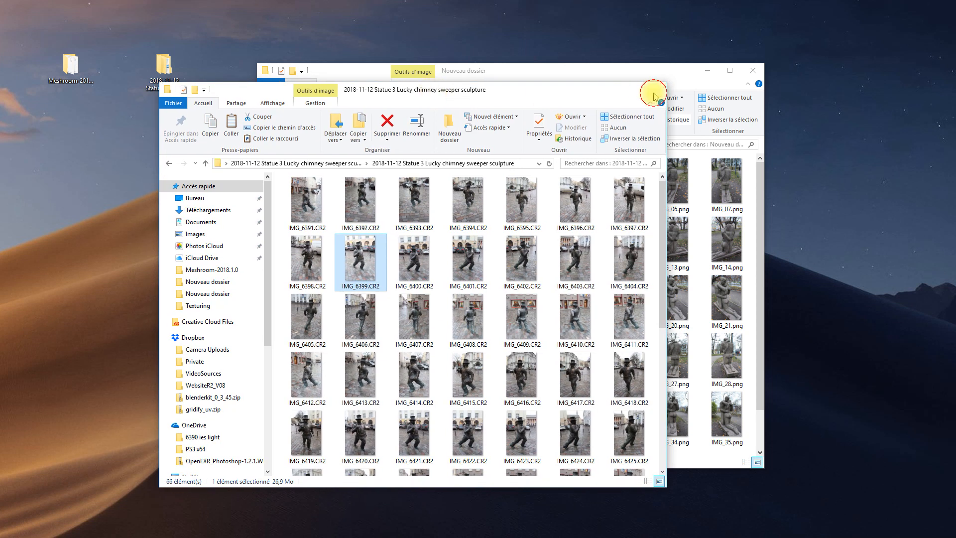
{"action": "left_click", "coordinate": [655, 89]}
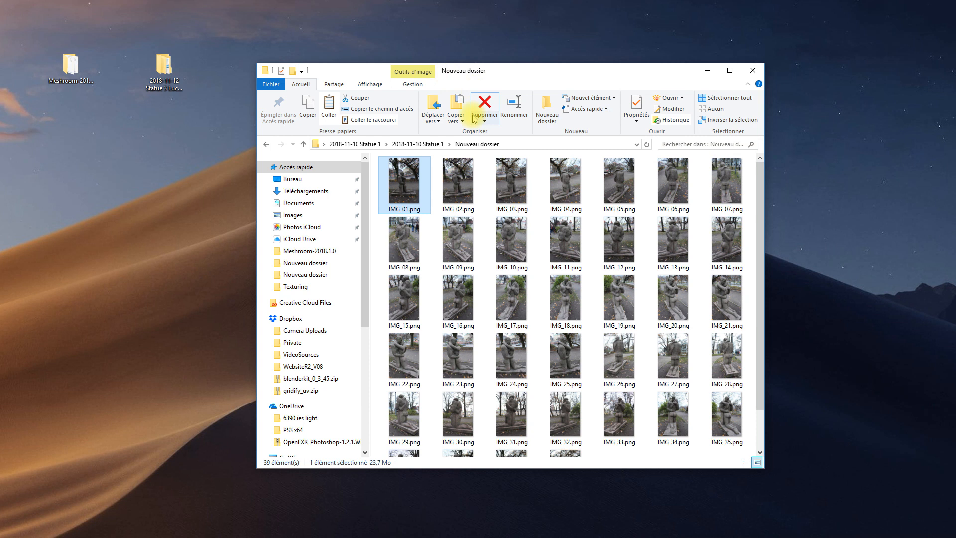
{"action": "left_click_drag", "start_coordinate": [163, 64], "coordinate": [0, 33]}
Step: Launch Meshroom.exe from the Meshroom-2018.1.0 folder and move its console window out of the way
{"action": "double_click", "coordinate": [70, 64]}
{"action": "double_click", "coordinate": [306, 245]}
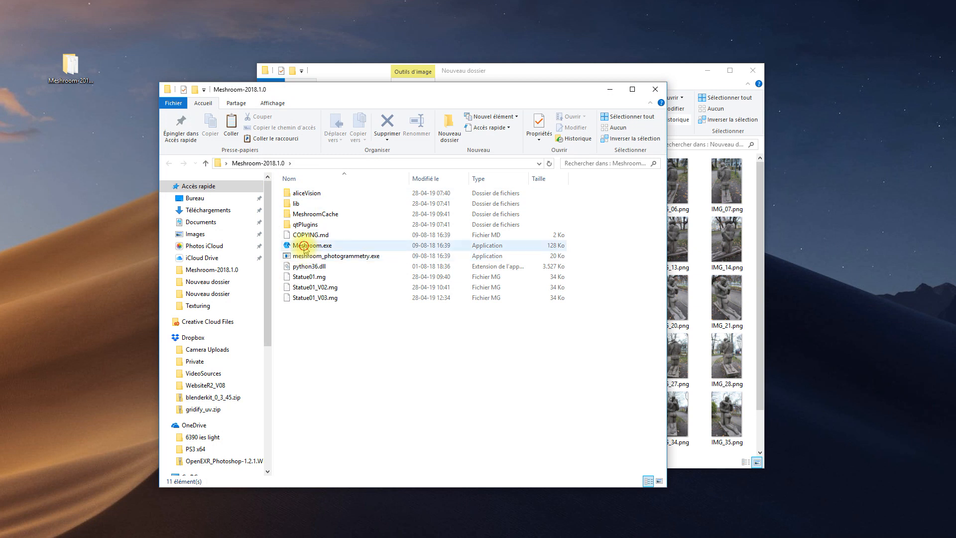
{"action": "left_click_drag", "start_coordinate": [193, 38], "coordinate": [352, 19]}
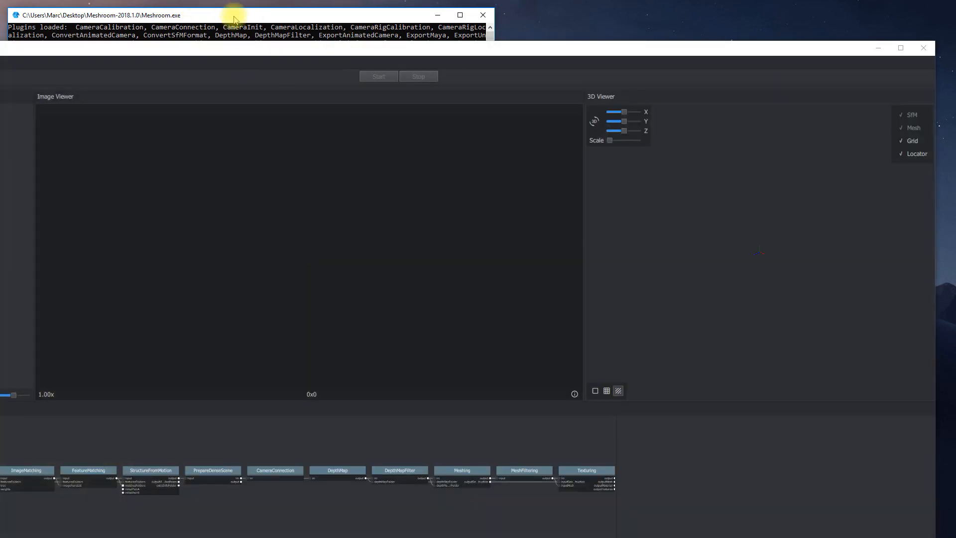
Step: Move and resize the Meshroom window and its console so both fit on screen with Meshroom in front
{"action": "left_click_drag", "start_coordinate": [234, 16], "coordinate": [287, 14]}
{"action": "left_click_drag", "start_coordinate": [232, 48], "coordinate": [251, 10]}
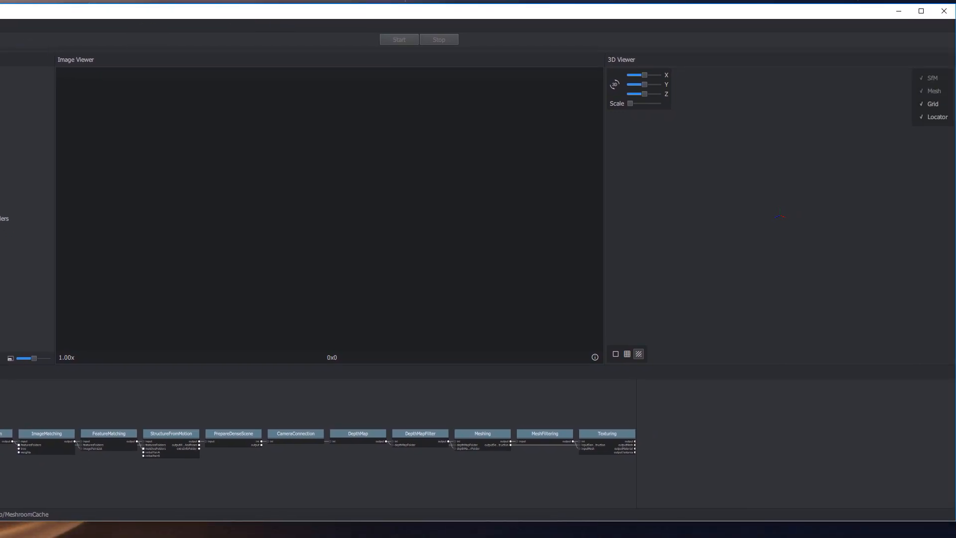
{"action": "left_click_drag", "start_coordinate": [0, 80], "coordinate": [151, 89]}
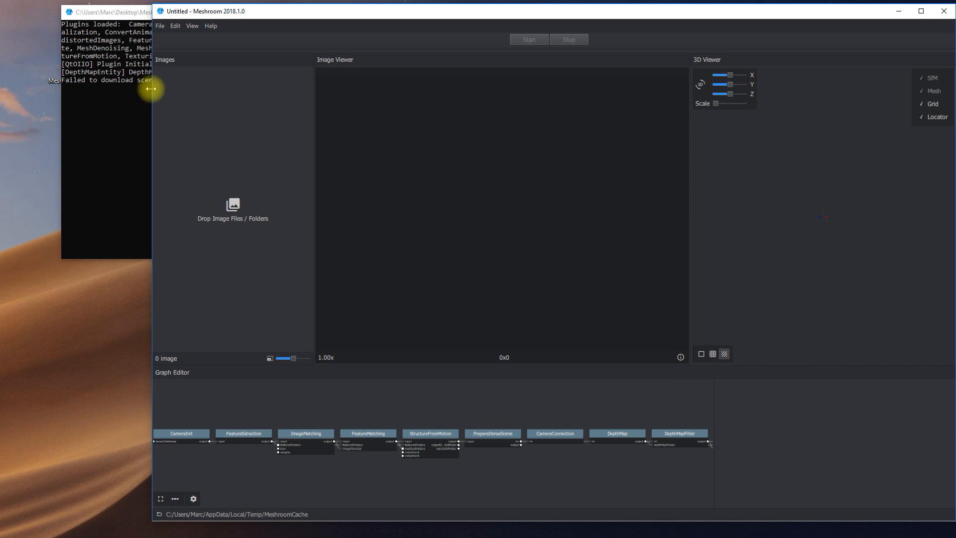
{"action": "left_click", "coordinate": [116, 16]}
{"action": "left_click_drag", "start_coordinate": [115, 17], "coordinate": [60, 13]}
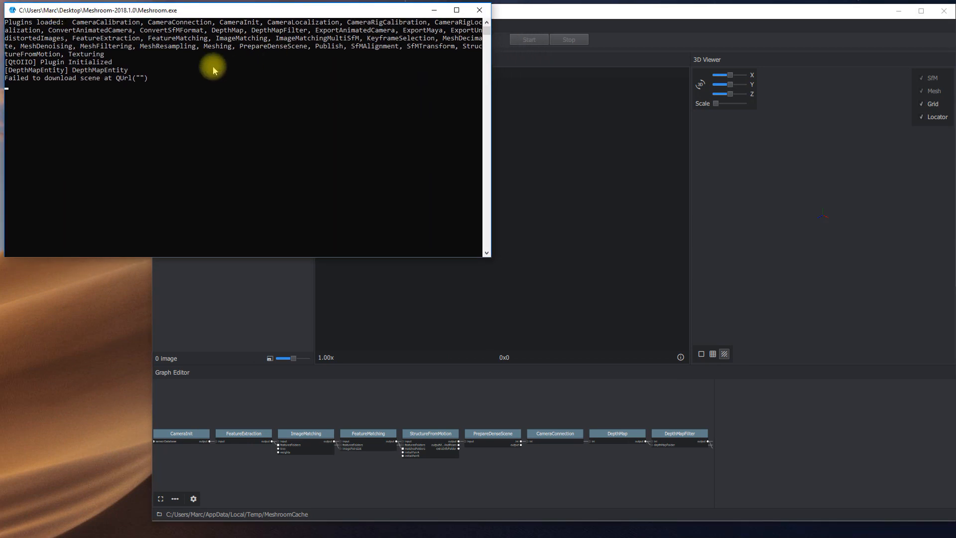
{"action": "left_click_drag", "start_coordinate": [490, 258], "coordinate": [314, 242]}
{"action": "left_click", "coordinate": [361, 15]}
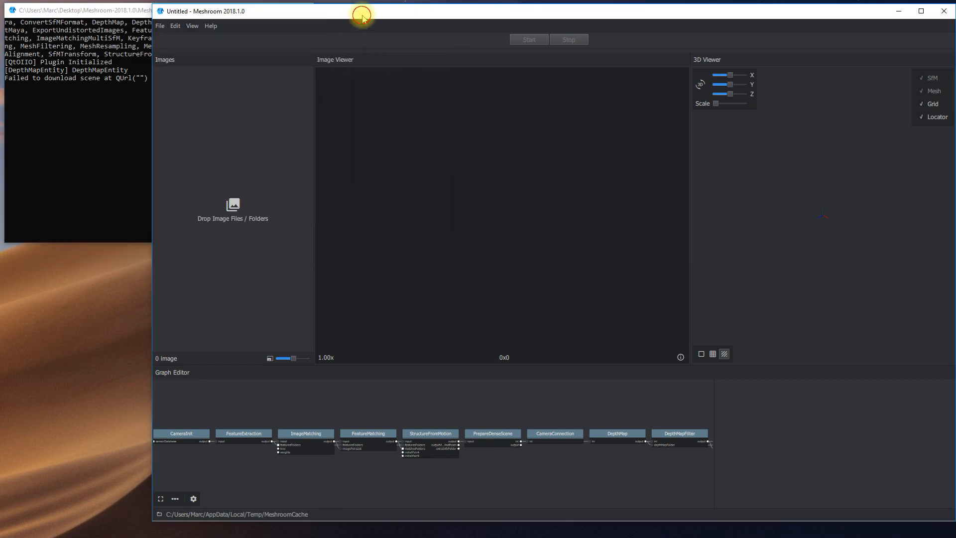
Step: Import all photos from the Nouveau dossier folder of 2018-11-10 Statue 1 into the Meshroom project
{"action": "left_click_drag", "start_coordinate": [335, 6], "coordinate": [329, 91]}
{"action": "left_click", "coordinate": [379, 70]}
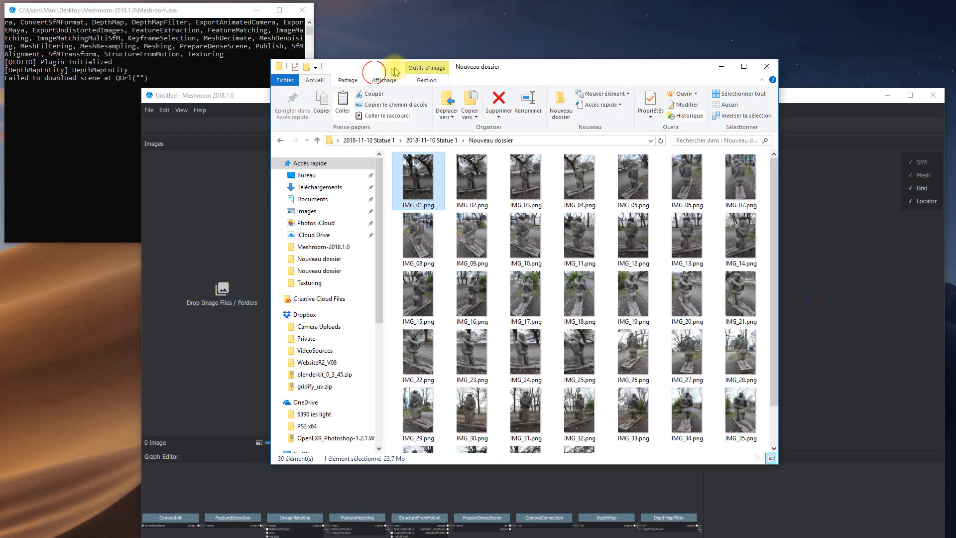
{"action": "left_click_drag", "start_coordinate": [395, 73], "coordinate": [548, 51]}
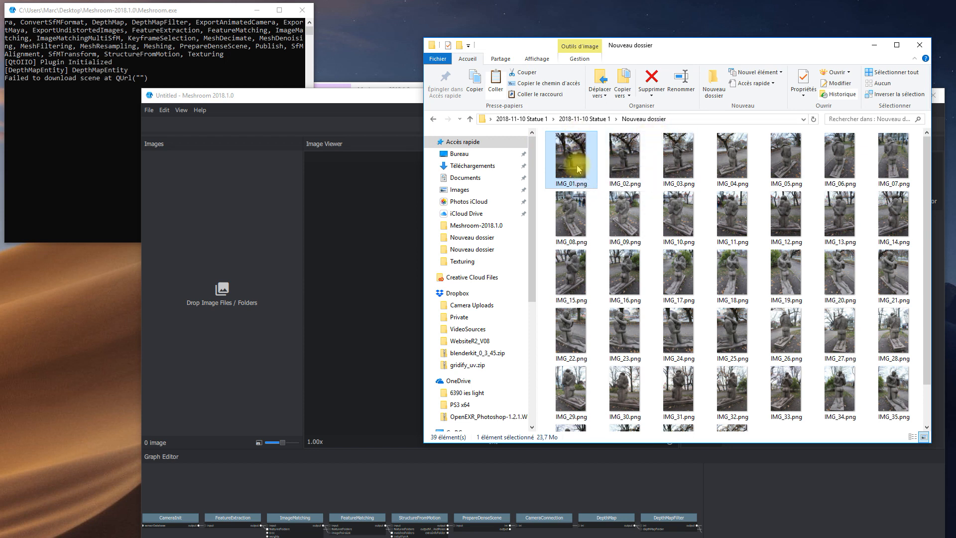
{"action": "key", "text": "ctrl+a"}
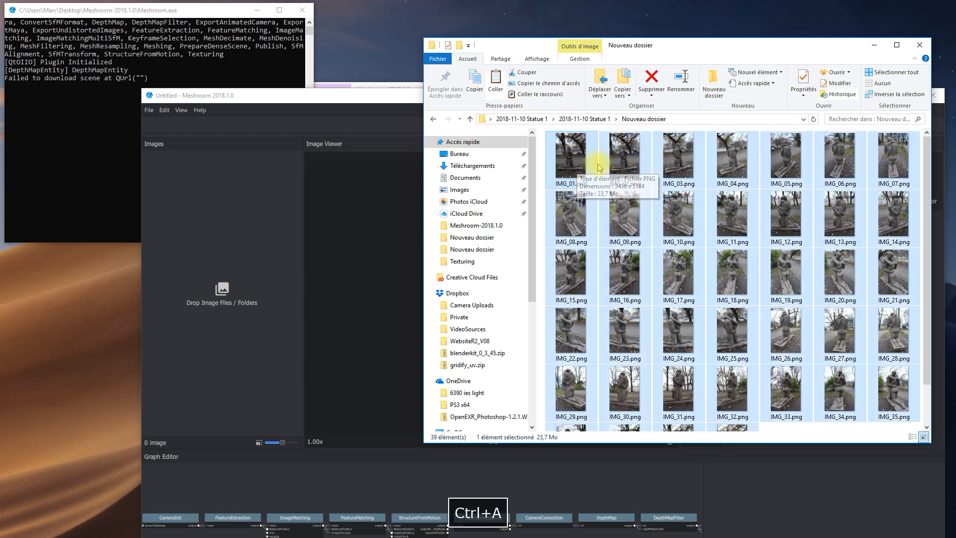
{"action": "left_click_drag", "start_coordinate": [573, 162], "coordinate": [249, 208]}
{"action": "left_click_drag", "start_coordinate": [324, 97], "coordinate": [286, 45]}
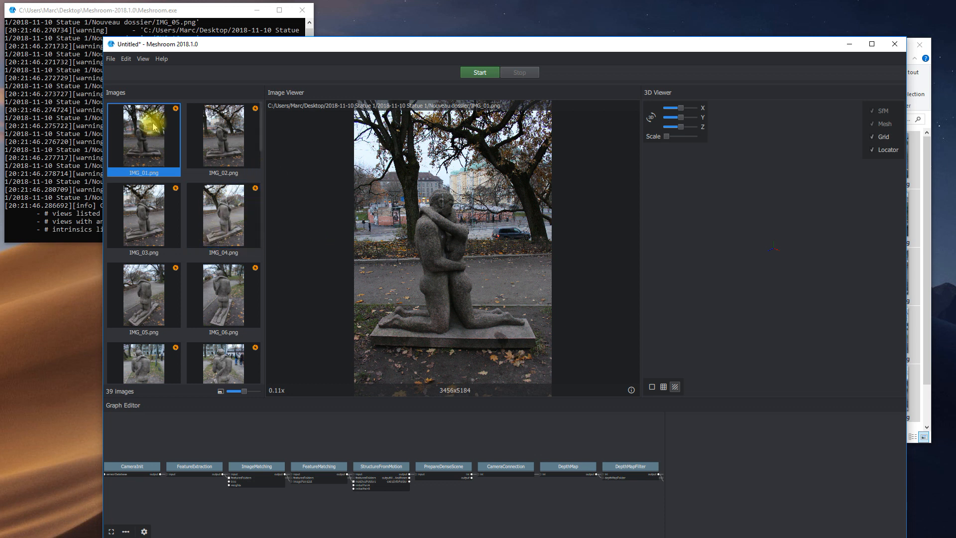
{"action": "left_click_drag", "start_coordinate": [206, 45], "coordinate": [308, 40]}
{"action": "left_click_drag", "start_coordinate": [134, 11], "coordinate": [147, 25]}
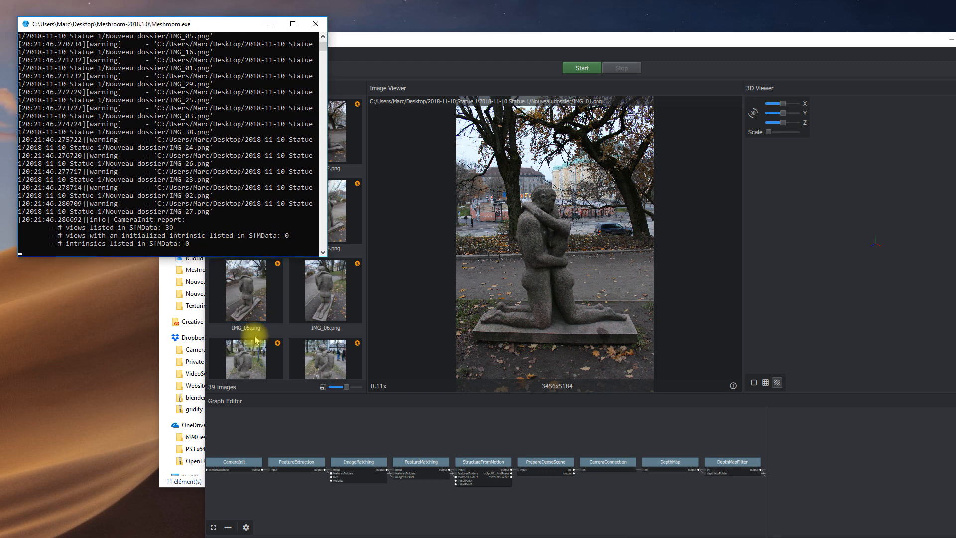
Step: Preview the imported photos IMG_05.png to IMG_07.png, check the removal option for IMG_07.png, and return to IMG_06.png
{"action": "left_click", "coordinate": [247, 299]}
{"action": "left_click", "coordinate": [330, 293]}
{"action": "left_click", "coordinate": [333, 353]}
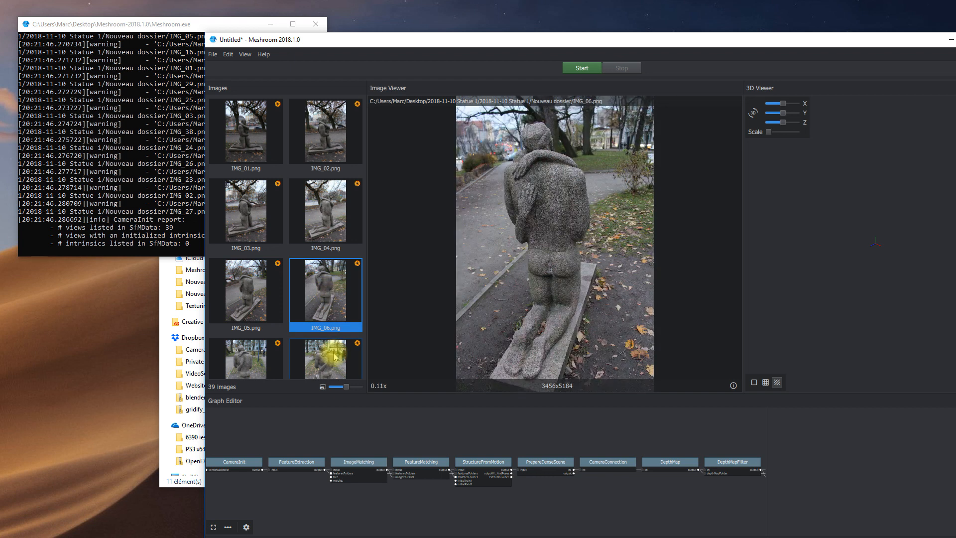
{"action": "left_click", "coordinate": [241, 338]}
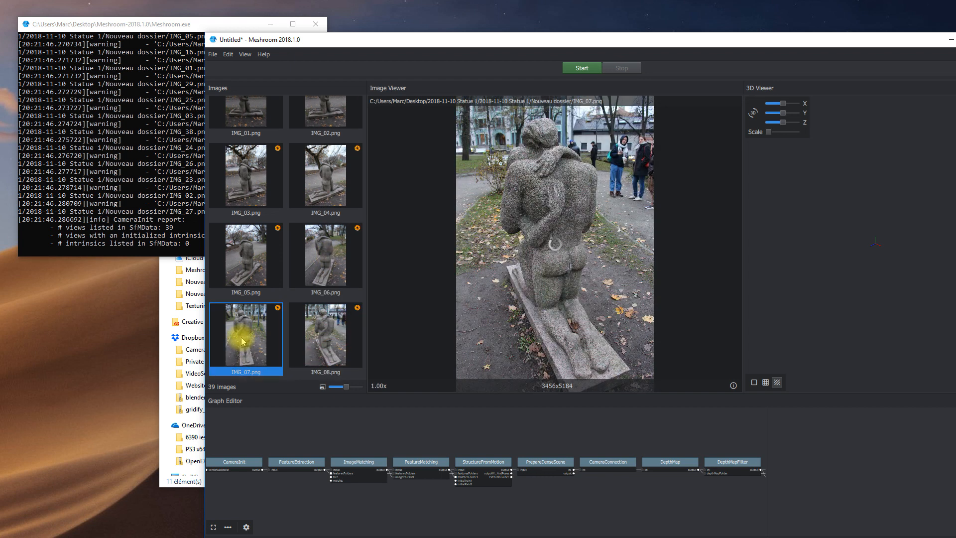
{"action": "right_click", "coordinate": [248, 326]}
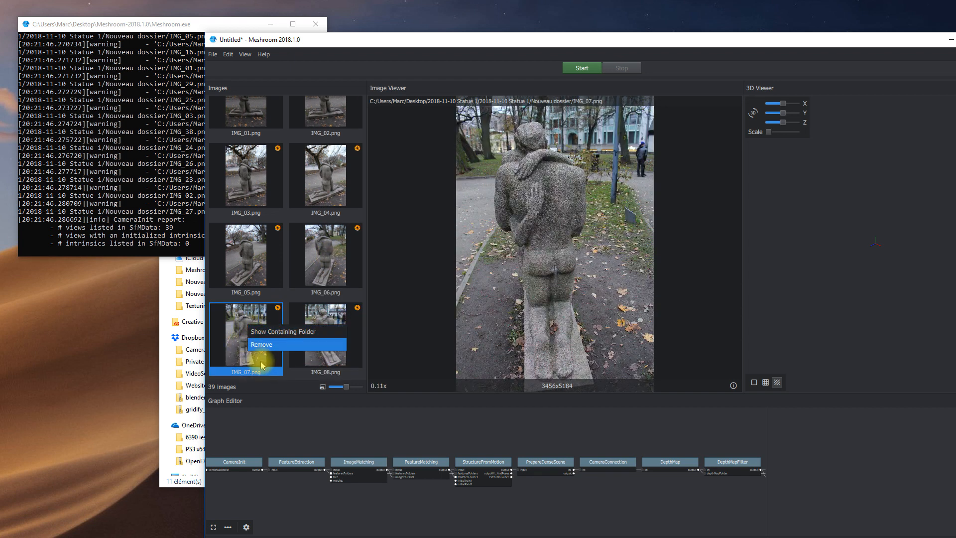
{"action": "left_click", "coordinate": [350, 251]}
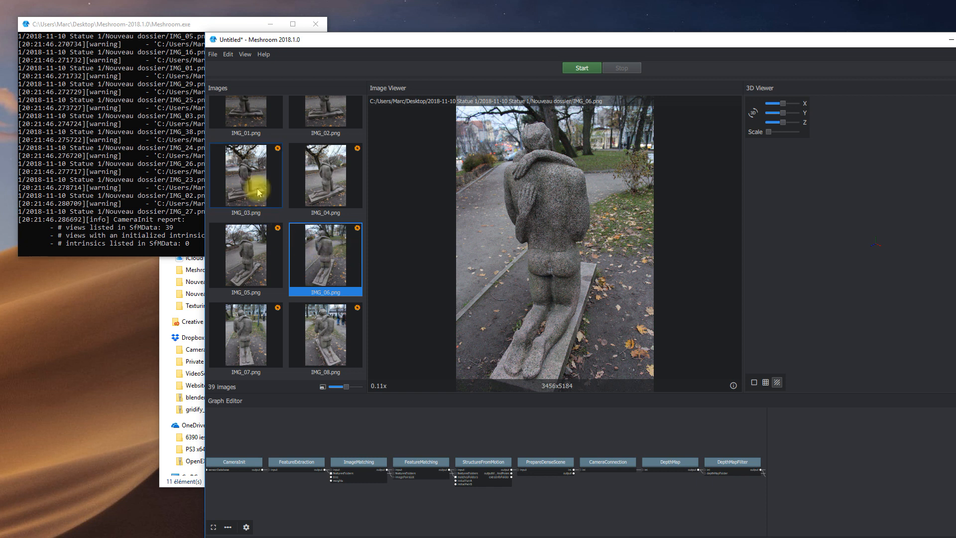
Step: Look through the processing pipeline in the node graph from CameraInit to Texturing
{"action": "left_click_drag", "start_coordinate": [360, 42], "coordinate": [328, 30]}
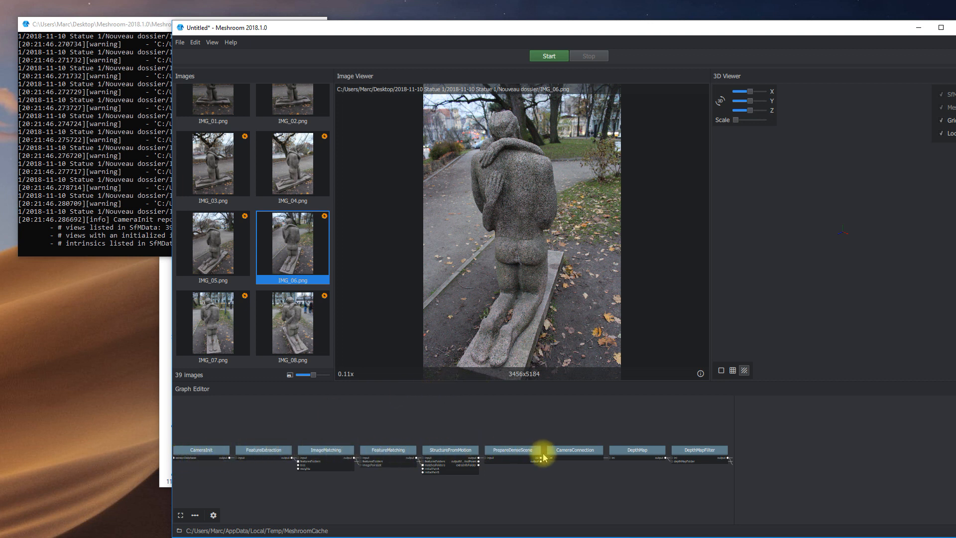
{"action": "middle_click_drag", "start_coordinate": [556, 469], "coordinate": [490, 446]}
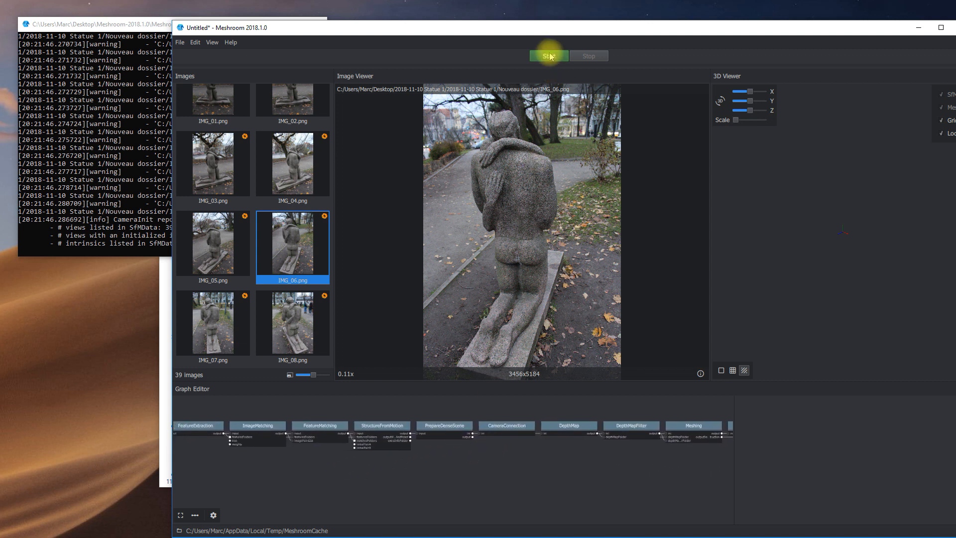
{"action": "scroll", "coordinate": [326, 439], "scroll_direction": "down", "scroll_amount": 1}
{"action": "middle_click_drag", "start_coordinate": [328, 439], "coordinate": [351, 438]}
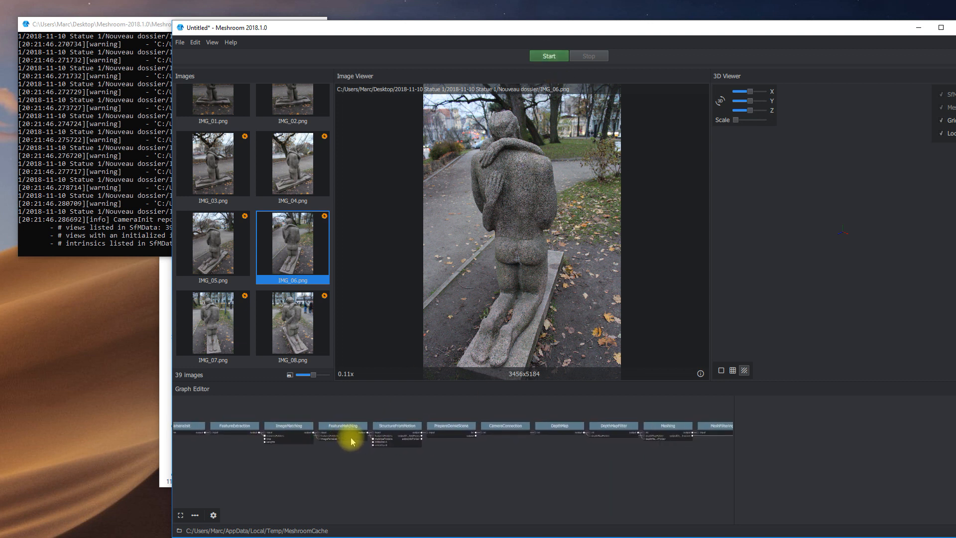
{"action": "mouse_move", "coordinate": [244, 452]}
{"action": "middle_mouse_down"}
{"action": "mouse_move", "coordinate": [283, 449]}
{"action": "mouse_move", "coordinate": [244, 444]}
{"action": "middle_mouse_up"}
{"action": "middle_click_drag", "start_coordinate": [411, 447], "coordinate": [331, 456]}
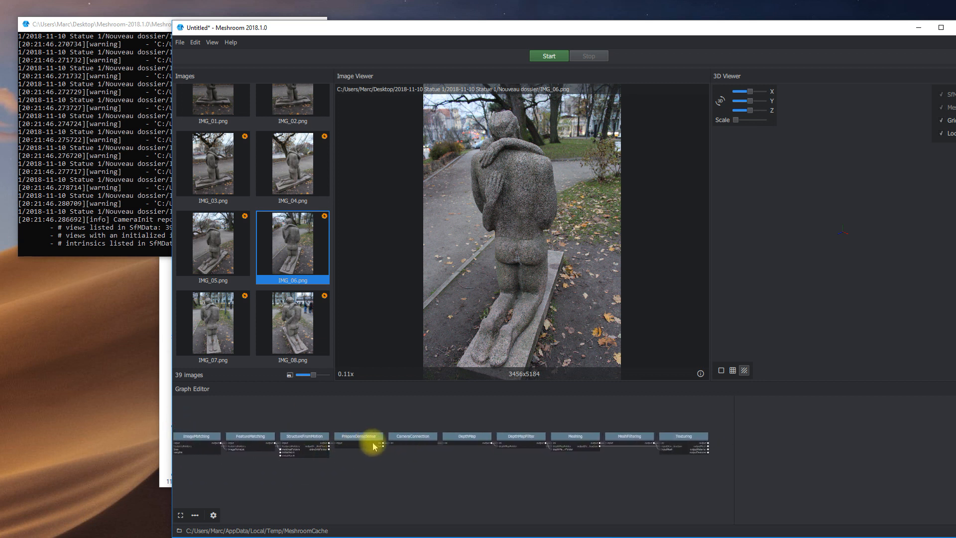
{"action": "middle_click_drag", "start_coordinate": [495, 487], "coordinate": [410, 480]}
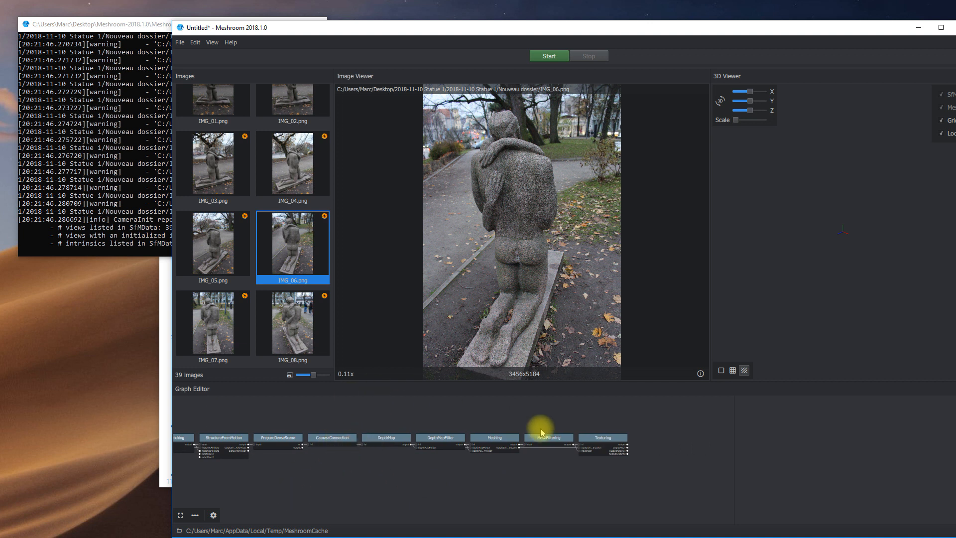
{"action": "middle_click_drag", "start_coordinate": [474, 485], "coordinate": [367, 478]}
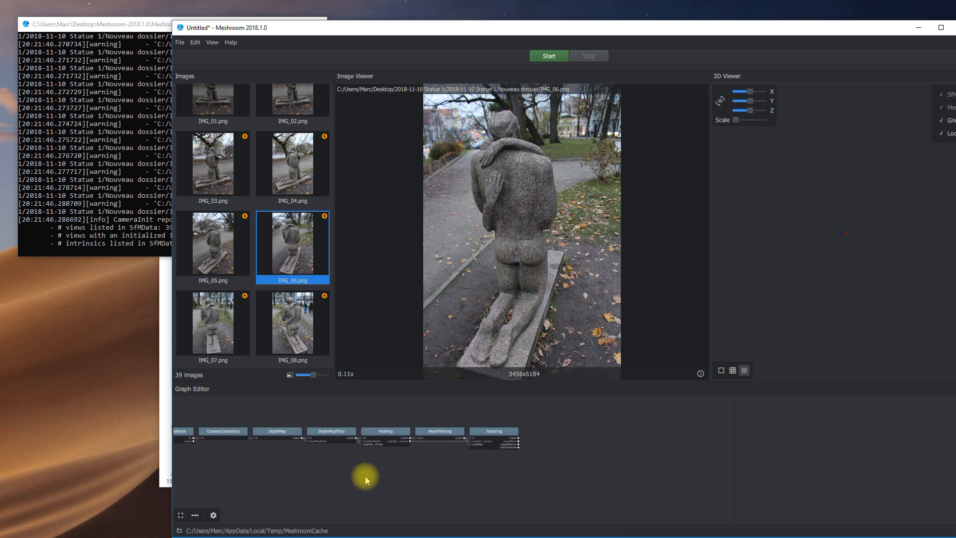
Step: Spread the pipeline's final nodes apart, from DepthMapFilter to Texturing, and leave the Texturing node selected
{"action": "left_click", "coordinate": [488, 433]}
{"action": "left_click_drag", "start_coordinate": [492, 431], "coordinate": [461, 417]}
{"action": "left_click_drag", "start_coordinate": [391, 431], "coordinate": [347, 419]}
{"action": "middle_click_drag", "start_coordinate": [421, 428], "coordinate": [353, 435]}
{"action": "scroll", "coordinate": [428, 433], "scroll_direction": "up", "scroll_amount": 3}
{"action": "left_click_drag", "start_coordinate": [458, 442], "coordinate": [457, 435]}
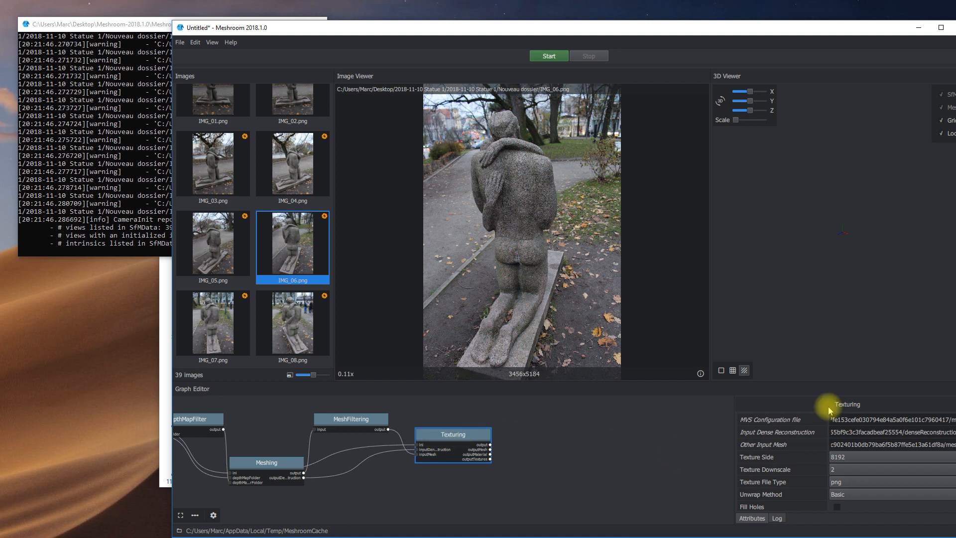
Step: Set the Texturing node's texture side to 2048, keep the Basic unwrap method, and enable Fill Holes
{"action": "left_click_drag", "start_coordinate": [587, 35], "coordinate": [531, 28]}
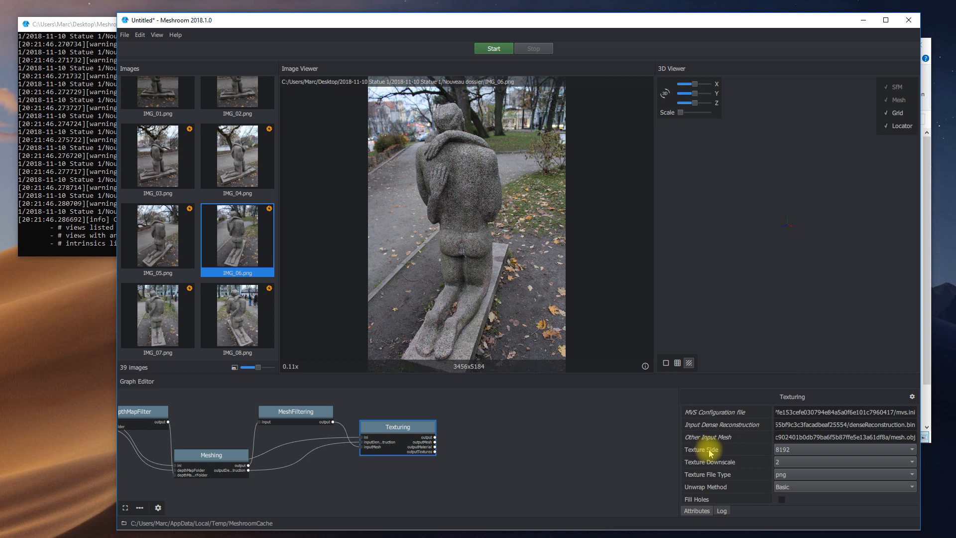
{"action": "left_click", "coordinate": [793, 452]}
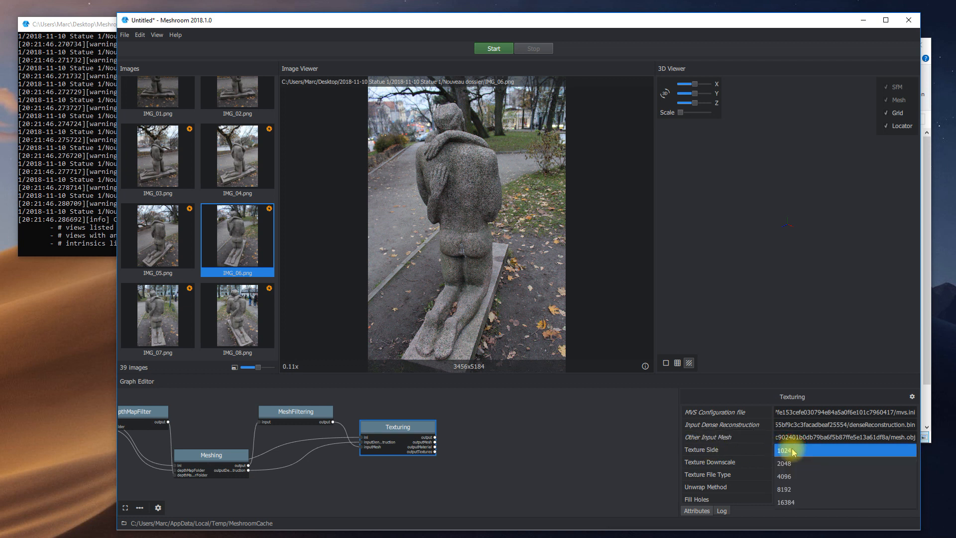
{"action": "left_click", "coordinate": [787, 463]}
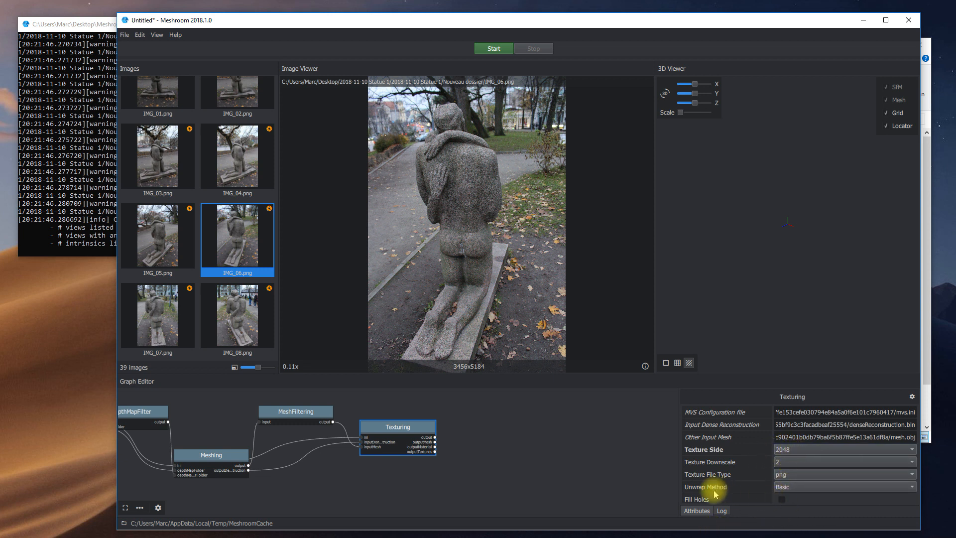
{"action": "left_click", "coordinate": [796, 488]}
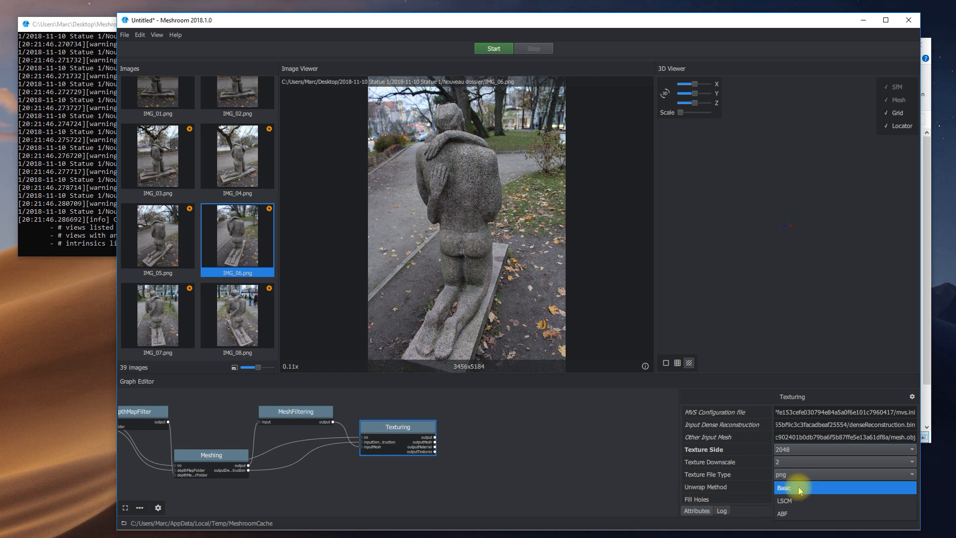
{"action": "left_click", "coordinate": [784, 488]}
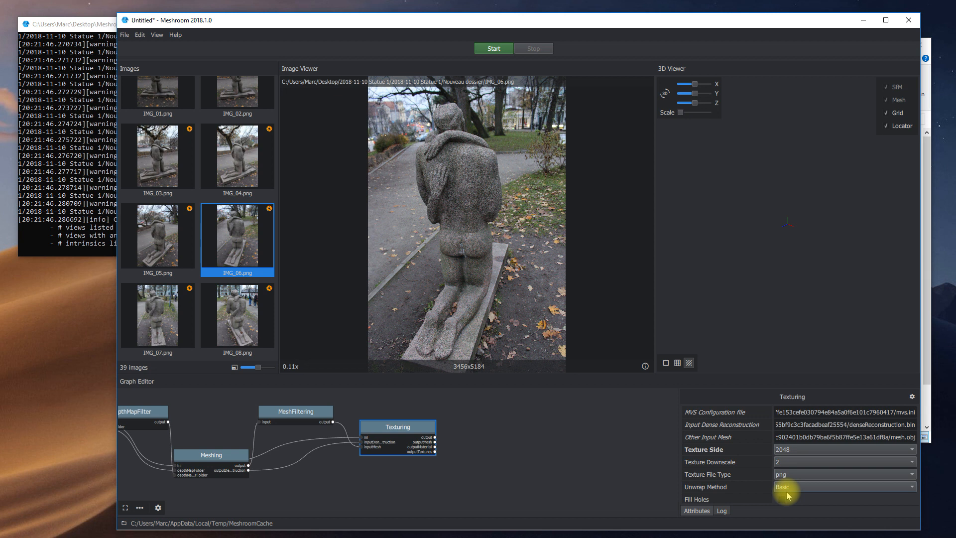
{"action": "left_click", "coordinate": [799, 488]}
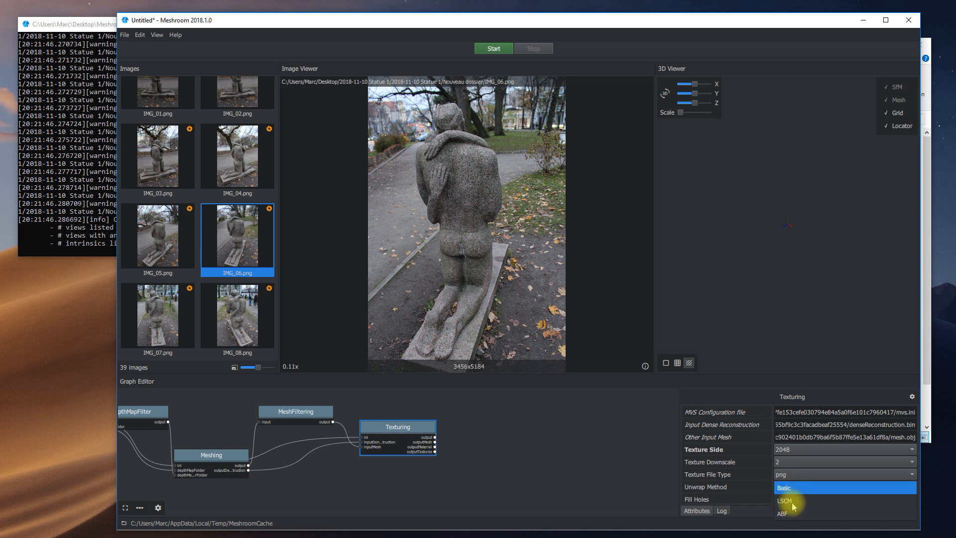
{"action": "left_click", "coordinate": [786, 488]}
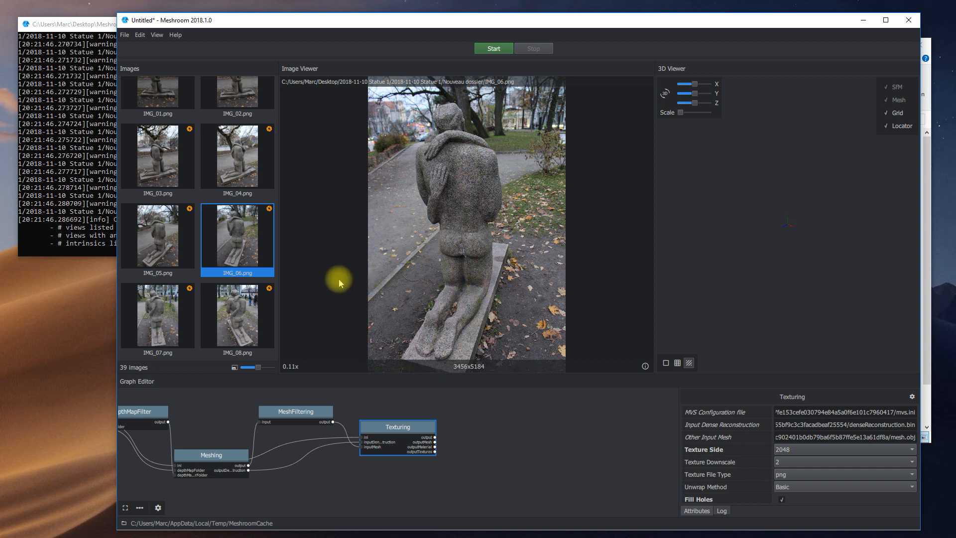
Step: Trace the node graph back from Texturing to FeatureExtraction and return to the Texturing node
{"action": "left_click_drag", "start_coordinate": [207, 17], "coordinate": [155, 8]}
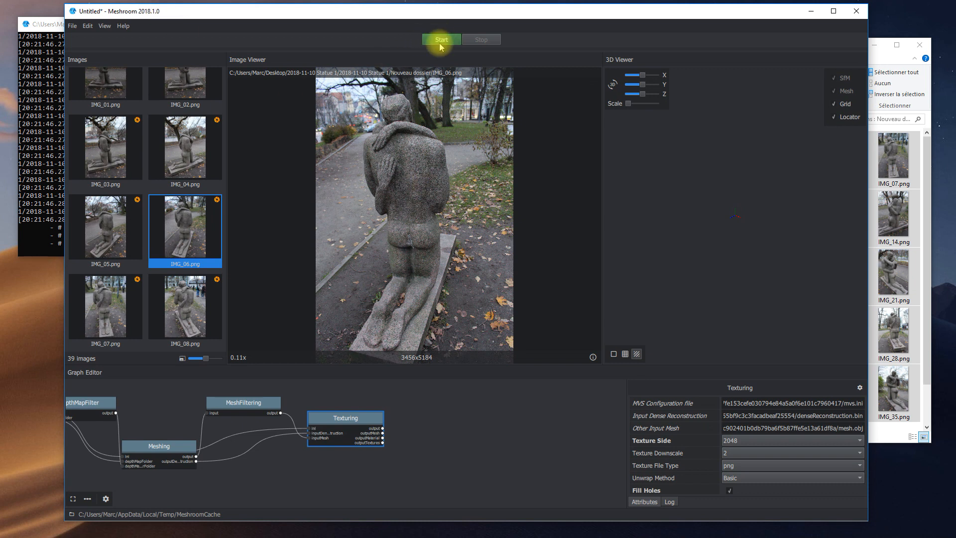
{"action": "middle_click_drag", "start_coordinate": [196, 462], "coordinate": [405, 456]}
{"action": "middle_click_drag", "start_coordinate": [136, 468], "coordinate": [364, 460]}
{"action": "middle_click_drag", "start_coordinate": [92, 450], "coordinate": [316, 454]}
{"action": "middle_click_drag", "start_coordinate": [163, 455], "coordinate": [115, 459]}
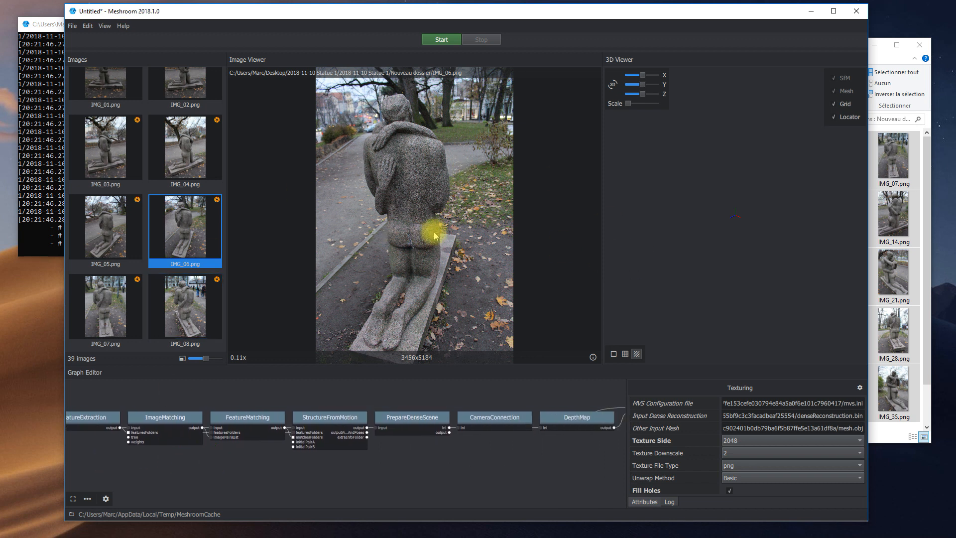
{"action": "middle_click_drag", "start_coordinate": [455, 442], "coordinate": [405, 413]}
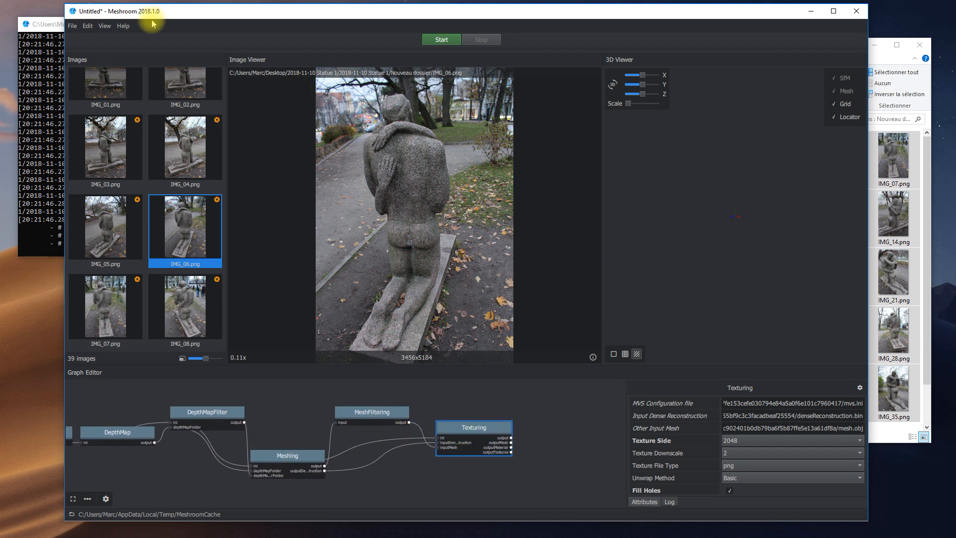
Step: Open the saved project Statue01_V03.mg from the Meshroom-2018.1.0 folder
{"action": "left_click", "coordinate": [69, 26]}
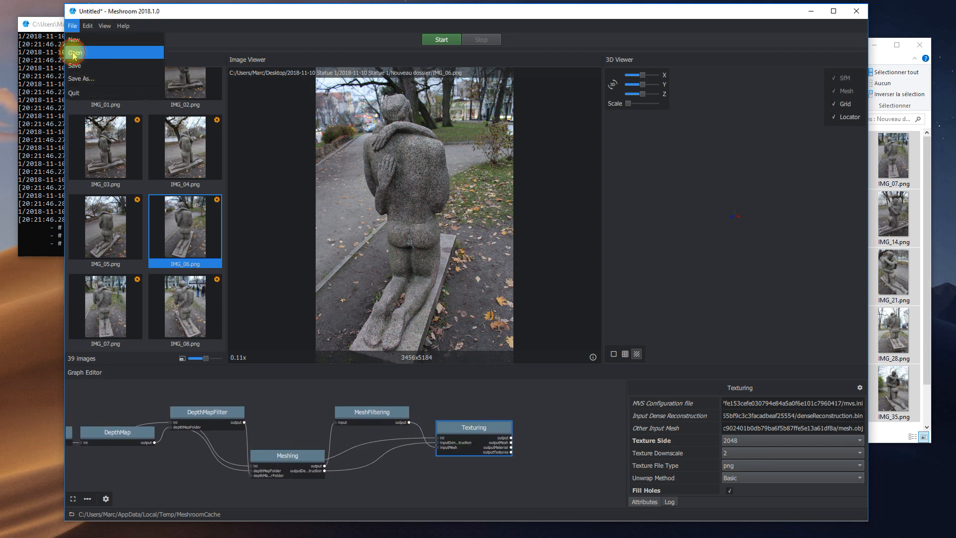
{"action": "left_click", "coordinate": [74, 53]}
{"action": "left_click", "coordinate": [468, 295]}
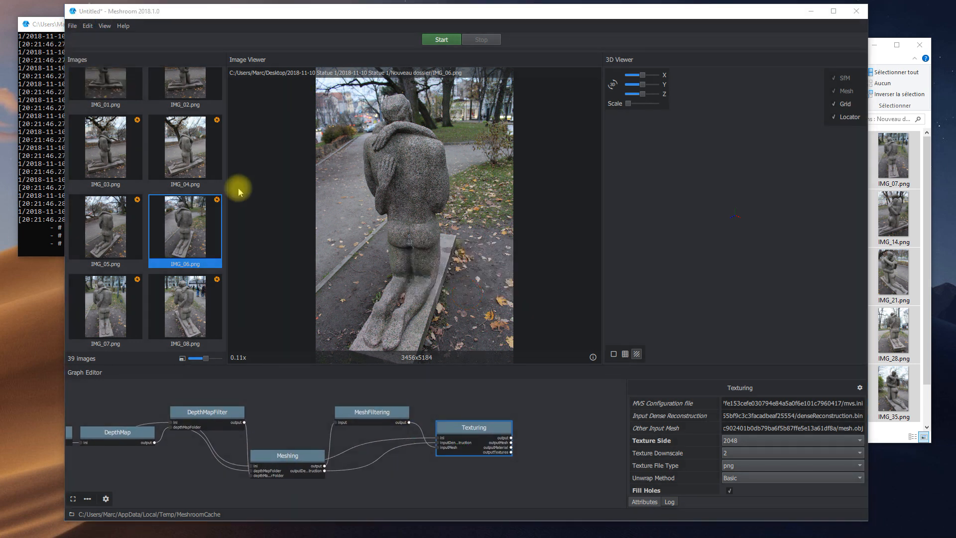
{"action": "left_click", "coordinate": [190, 150]}
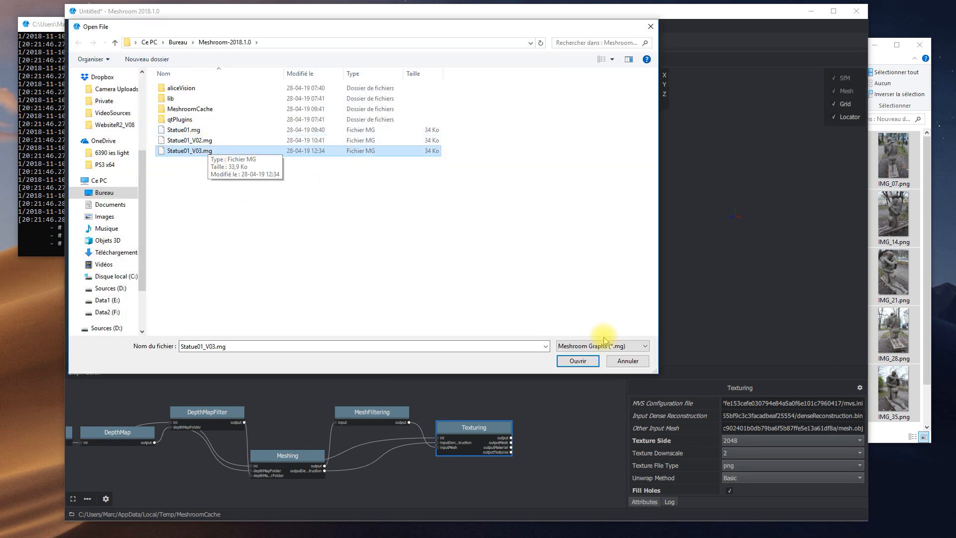
{"action": "left_click", "coordinate": [577, 361]}
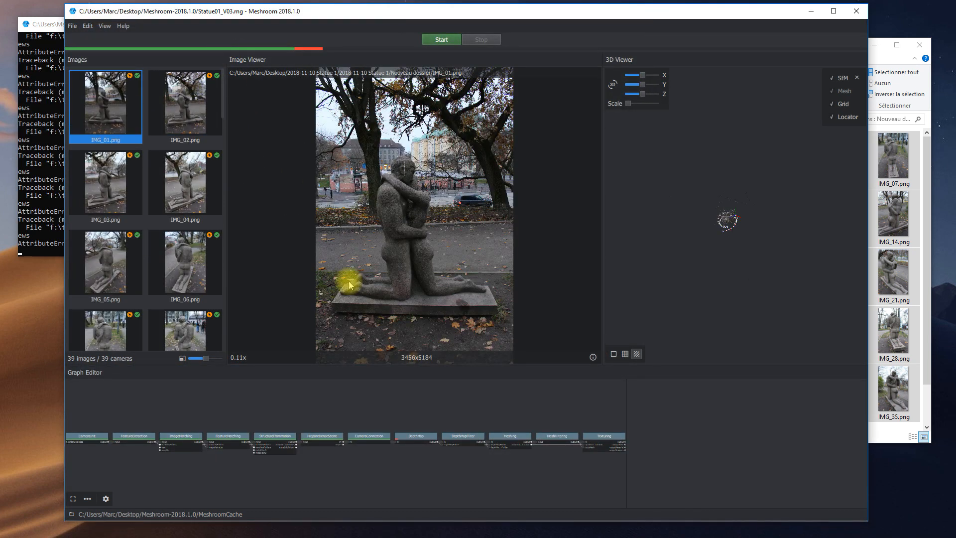
{"action": "scroll", "coordinate": [715, 230], "scroll_direction": "up", "scroll_amount": 10}
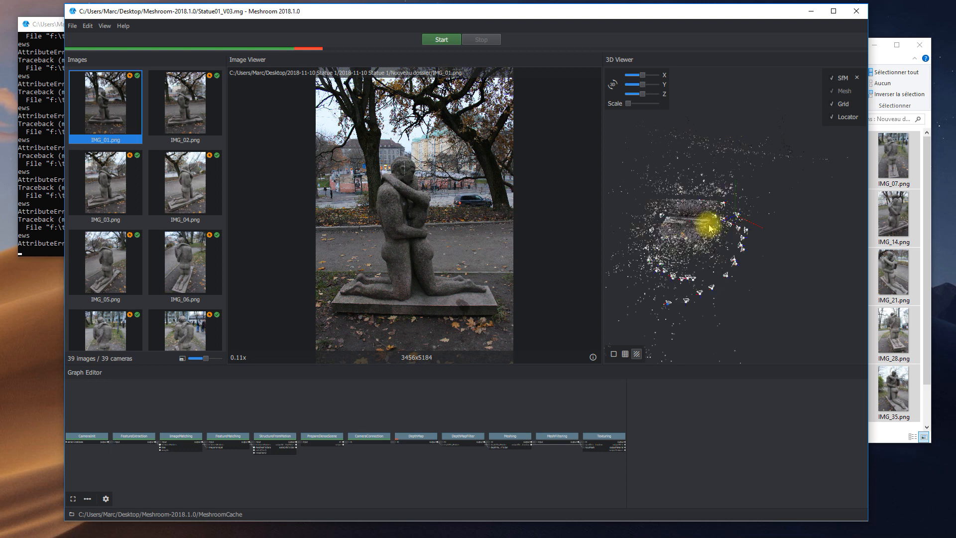
Step: Examine the statue's sparse point cloud and surrounding camera positions in a temporarily widened 3D viewer
{"action": "scroll", "coordinate": [726, 230], "scroll_direction": "down", "scroll_amount": 5}
{"action": "left_click_drag", "start_coordinate": [726, 231], "coordinate": [828, 255]}
{"action": "left_click_drag", "start_coordinate": [792, 205], "coordinate": [377, 207]}
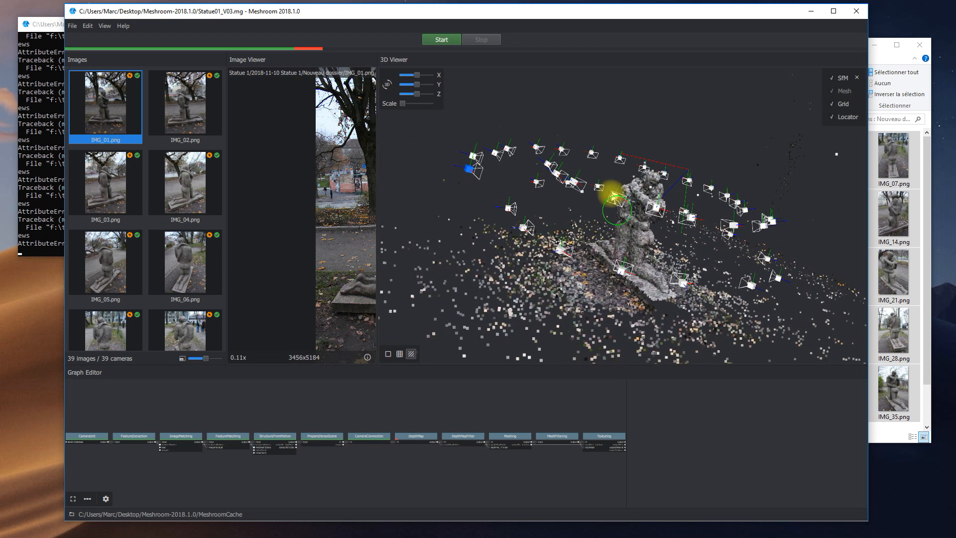
{"action": "mouse_move", "coordinate": [613, 194]}
{"action": "left_mouse_down"}
{"action": "mouse_move", "coordinate": [600, 195]}
{"action": "mouse_move", "coordinate": [668, 199]}
{"action": "mouse_move", "coordinate": [665, 218]}
{"action": "mouse_move", "coordinate": [699, 158]}
{"action": "mouse_move", "coordinate": [578, 164]}
{"action": "mouse_move", "coordinate": [591, 196]}
{"action": "mouse_move", "coordinate": [648, 199]}
{"action": "mouse_move", "coordinate": [602, 188]}
{"action": "mouse_move", "coordinate": [607, 198]}
{"action": "left_mouse_up"}
{"action": "right_click", "coordinate": [665, 219]}
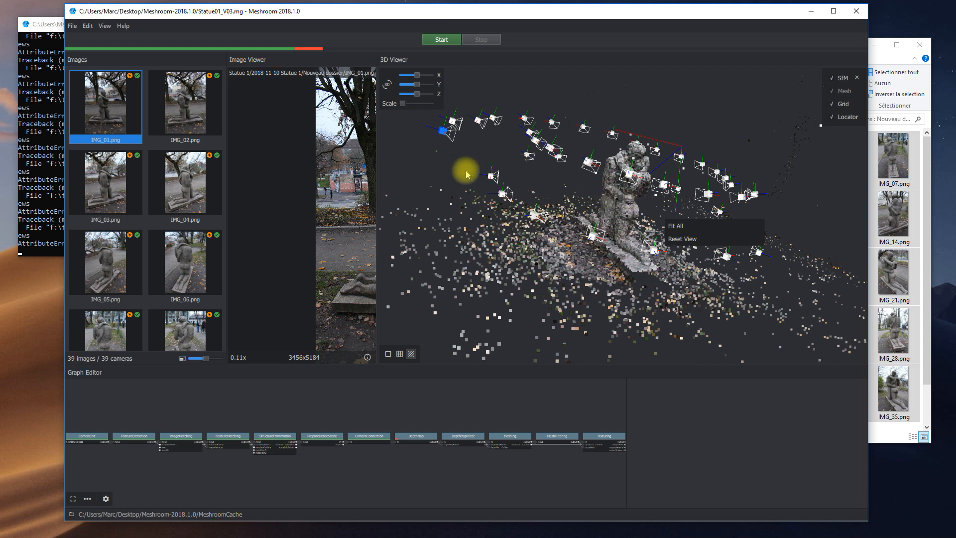
{"action": "left_click_drag", "start_coordinate": [378, 144], "coordinate": [481, 145]}
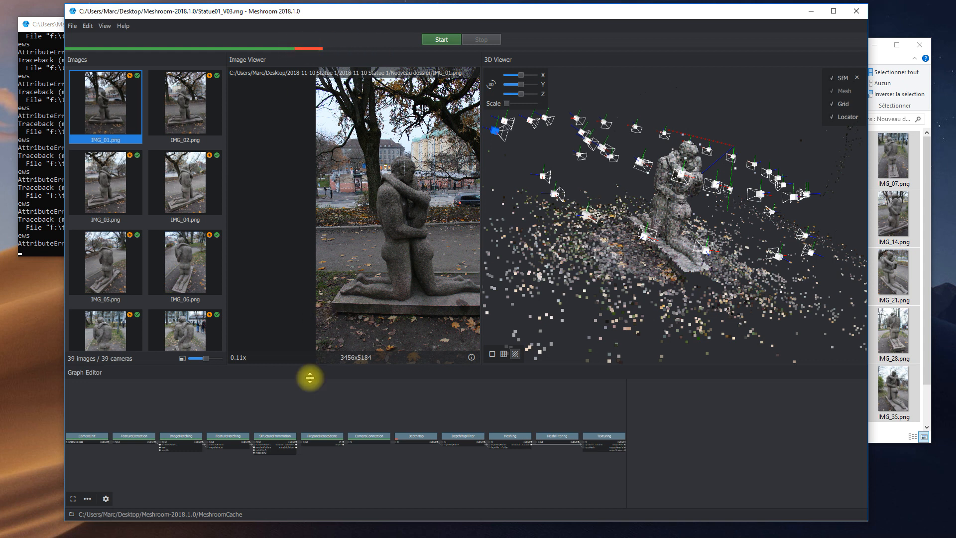
Step: Move the DepthMap node above the pipeline row, between CameraConnection and DepthMapFilter, and leave it selected
{"action": "scroll", "coordinate": [314, 480], "scroll_direction": "up", "scroll_amount": 5}
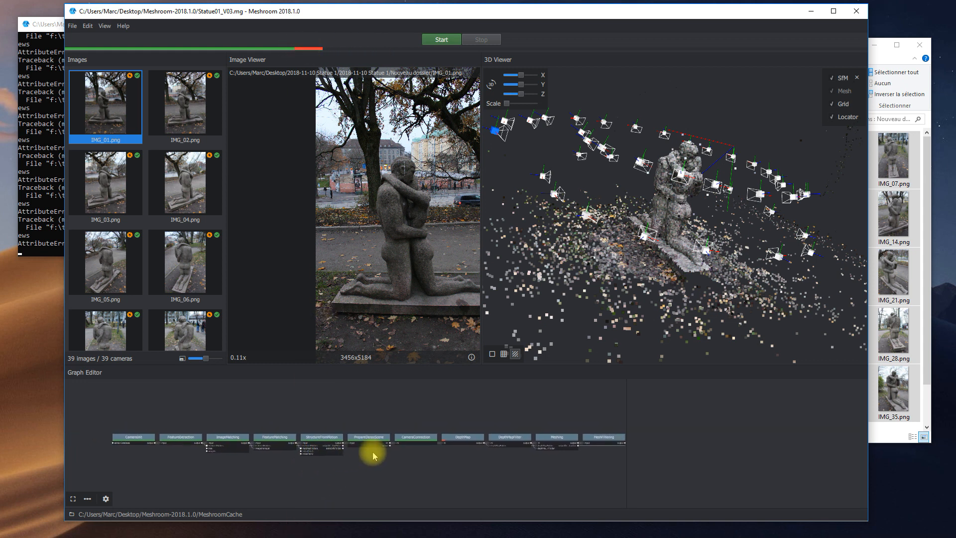
{"action": "scroll", "coordinate": [384, 461], "scroll_direction": "up", "scroll_amount": 2}
{"action": "middle_click_drag", "start_coordinate": [431, 446], "coordinate": [214, 452]}
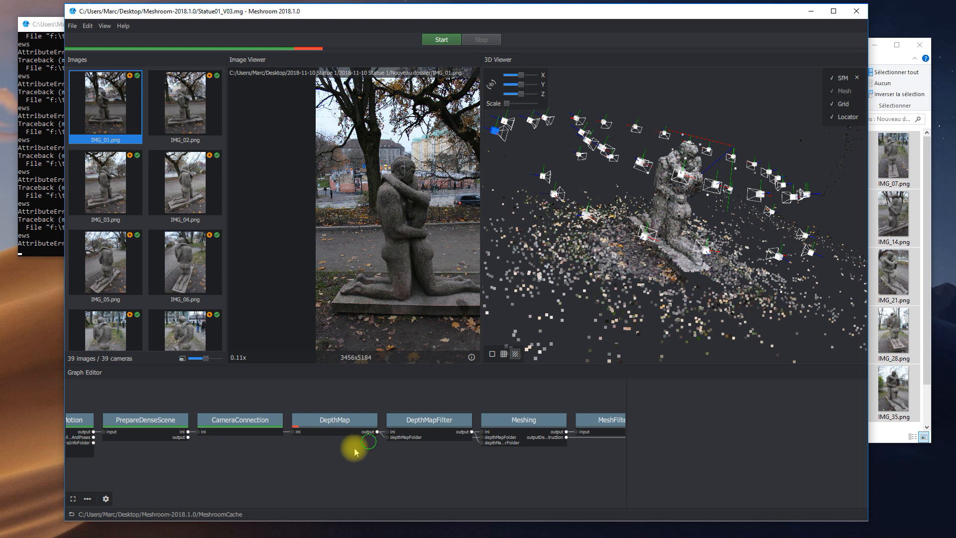
{"action": "middle_click_drag", "start_coordinate": [357, 449], "coordinate": [339, 456]}
{"action": "left_click_drag", "start_coordinate": [320, 429], "coordinate": [318, 402]}
{"action": "mouse_move", "coordinate": [403, 436]}
{"action": "left_mouse_down"}
{"action": "mouse_move", "coordinate": [399, 416]}
{"action": "mouse_move", "coordinate": [400, 441]}
{"action": "left_mouse_up"}
{"action": "left_click_drag", "start_coordinate": [315, 403], "coordinate": [322, 396]}
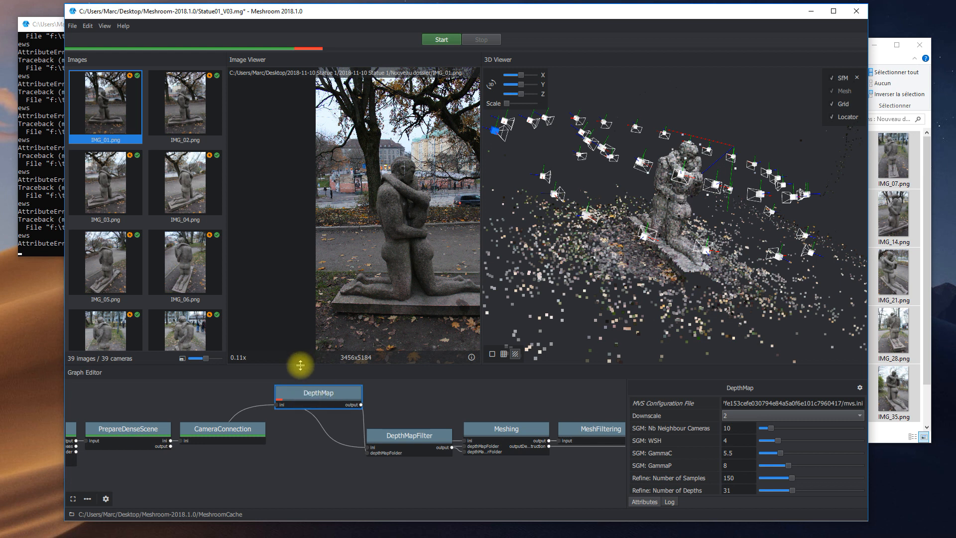
{"action": "left_click_drag", "start_coordinate": [326, 393], "coordinate": [320, 391]}
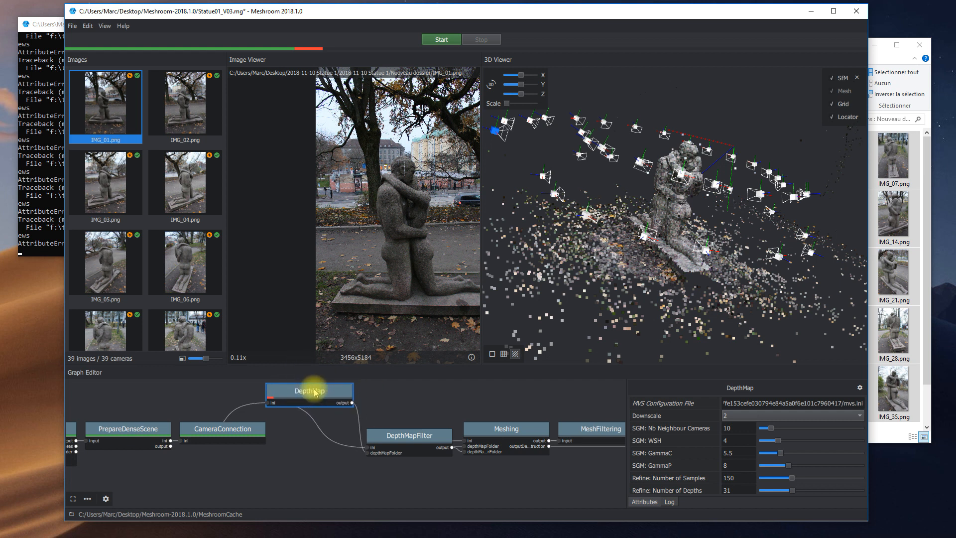
Step: Check the Meshroom console output and return to the project window
{"action": "left_click", "coordinate": [37, 22]}
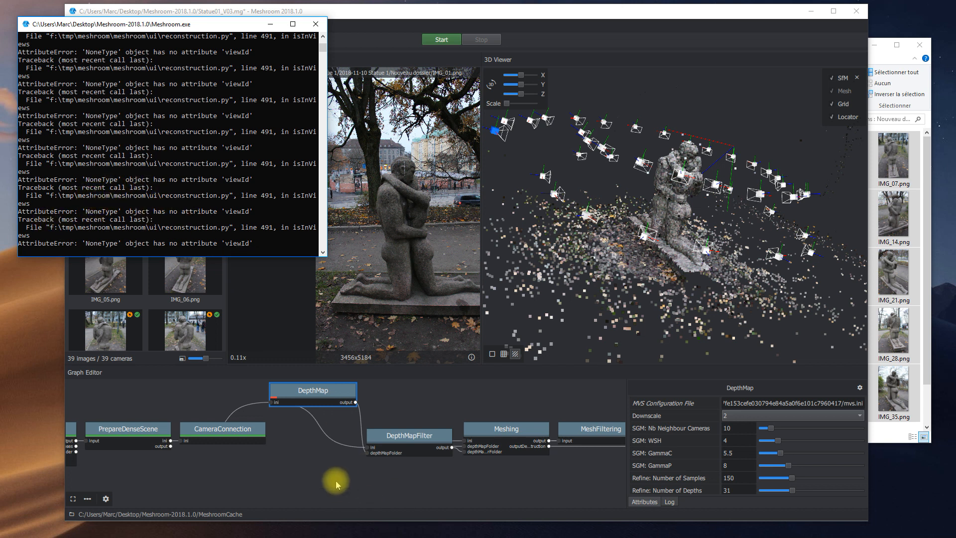
{"action": "left_click", "coordinate": [339, 11]}
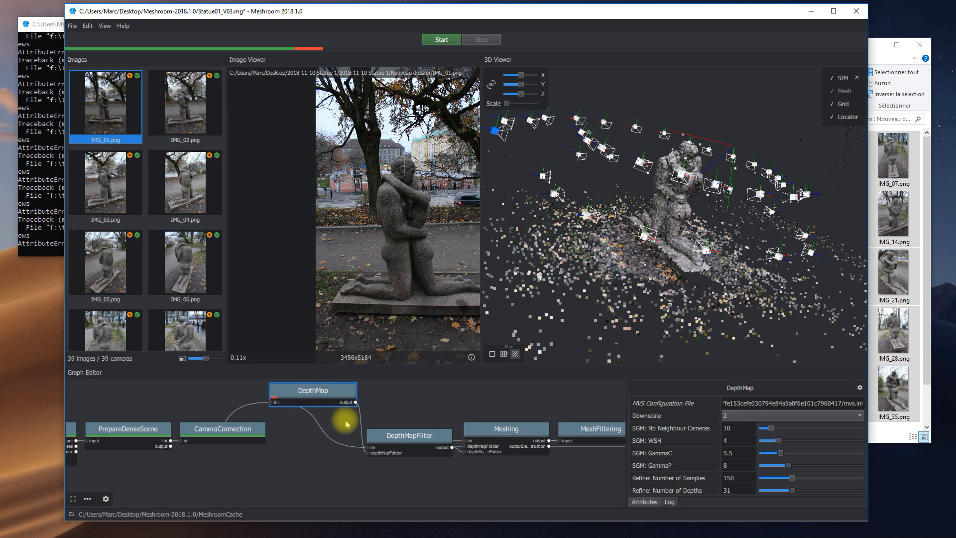
{"action": "left_click_drag", "start_coordinate": [318, 386], "coordinate": [326, 400]}
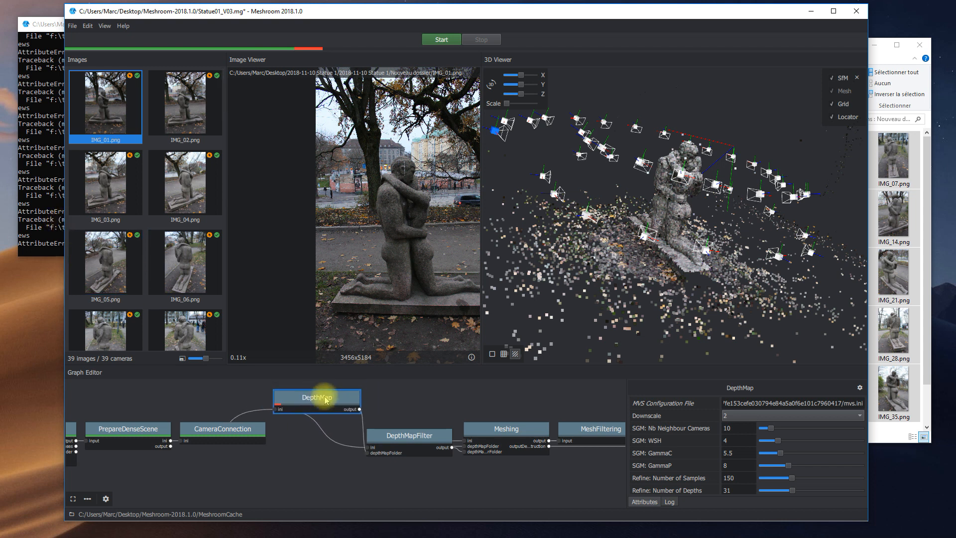
{"action": "left_click_drag", "start_coordinate": [392, 438], "coordinate": [396, 433]}
{"action": "left_click_drag", "start_coordinate": [343, 411], "coordinate": [335, 405]}
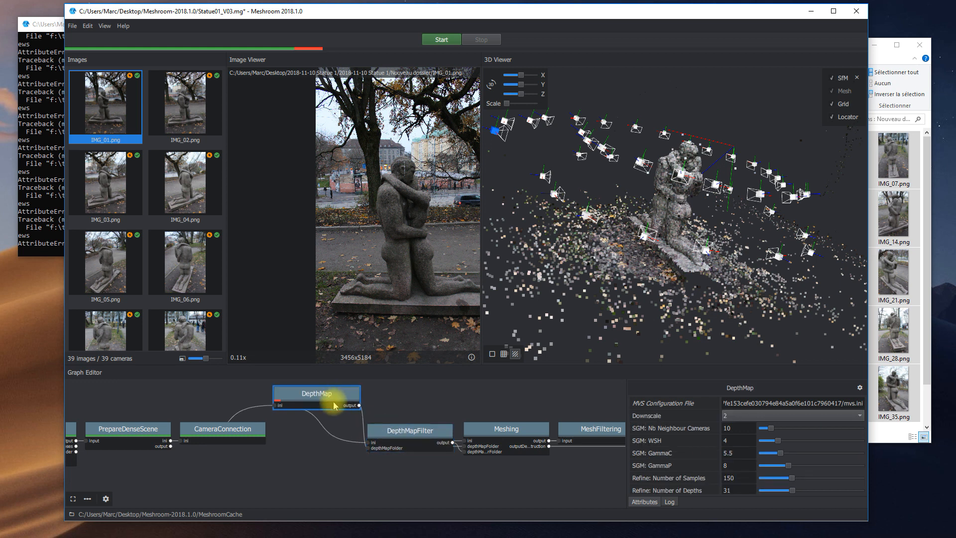
{"action": "mouse_move", "coordinate": [329, 394]}
{"action": "left_mouse_down"}
{"action": "mouse_move", "coordinate": [323, 399]}
{"action": "mouse_move", "coordinate": [338, 399]}
{"action": "left_mouse_up"}
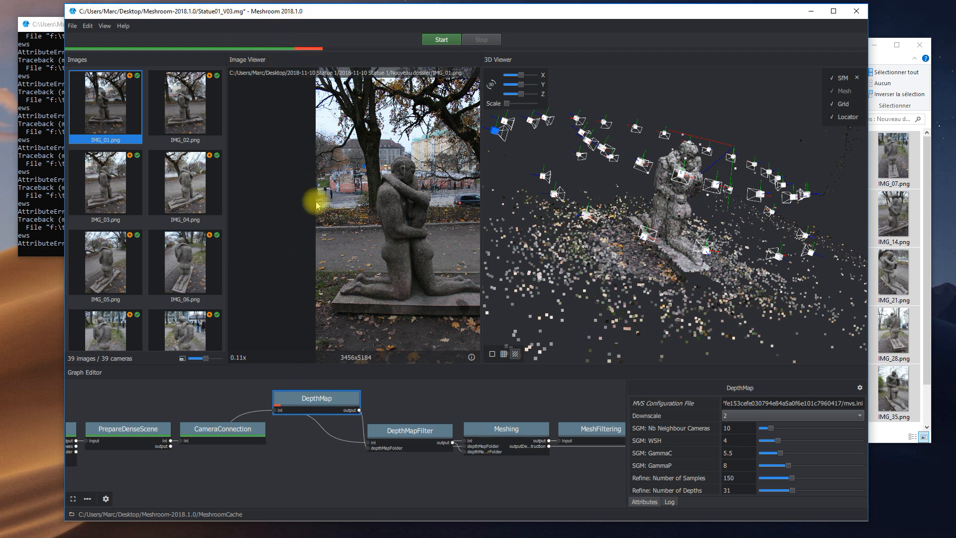
{"action": "left_click_drag", "start_coordinate": [306, 400], "coordinate": [302, 393]}
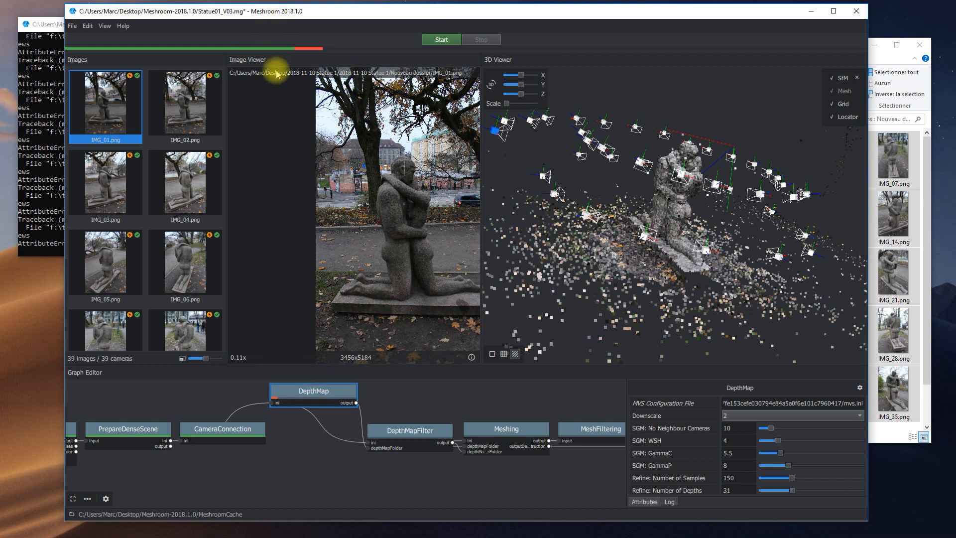
{"action": "left_click_drag", "start_coordinate": [317, 395], "coordinate": [313, 394]}
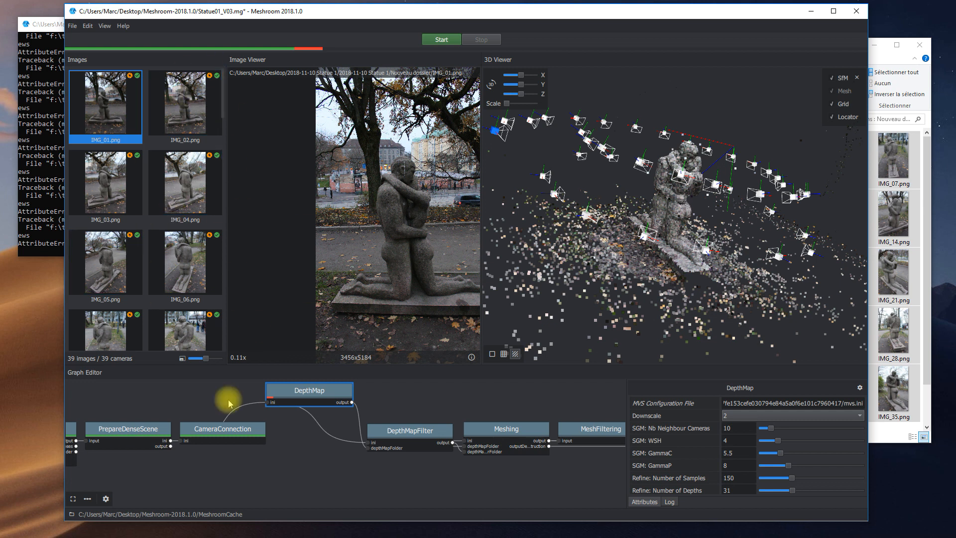
{"action": "left_click_drag", "start_coordinate": [337, 11], "coordinate": [360, 18]}
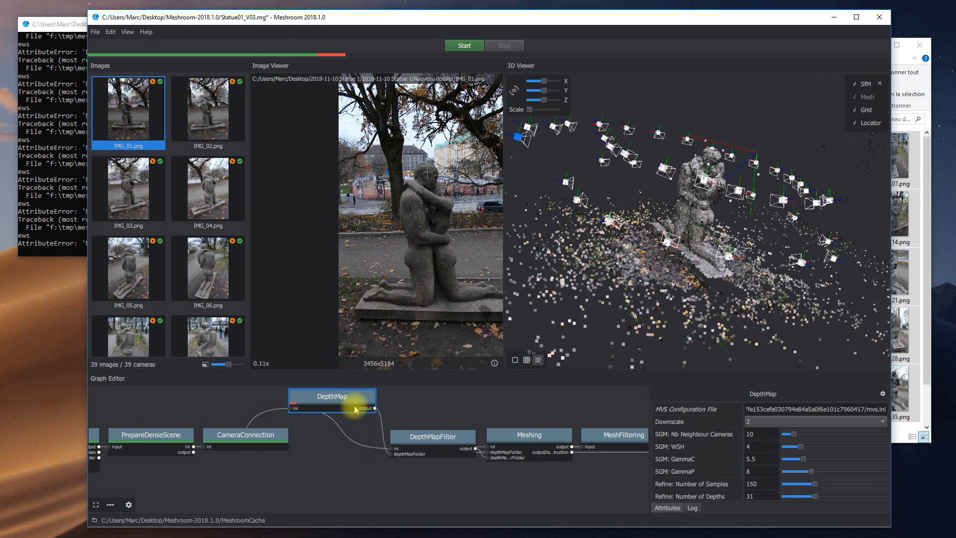
{"action": "left_click_drag", "start_coordinate": [339, 402], "coordinate": [349, 406]}
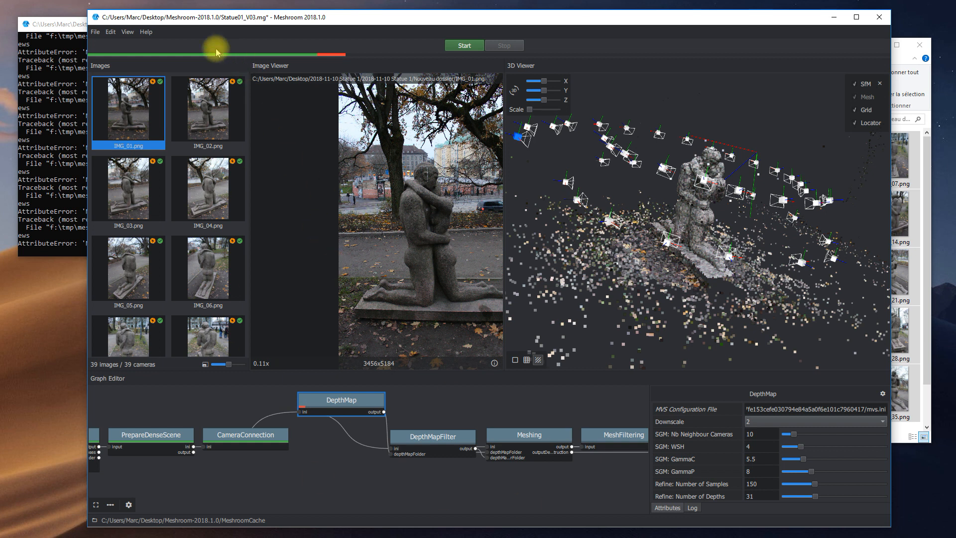
{"action": "left_click_drag", "start_coordinate": [242, 21], "coordinate": [241, 45]}
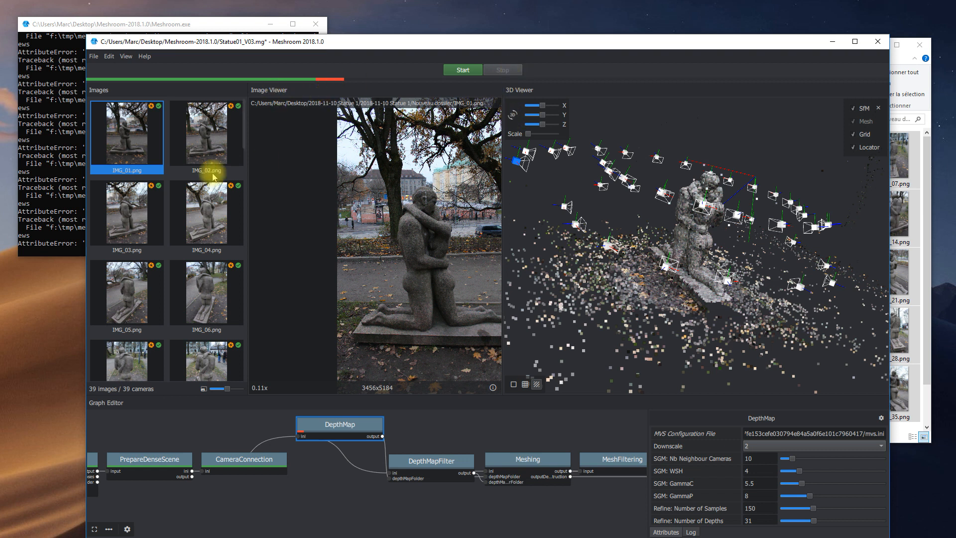
{"action": "left_click_drag", "start_coordinate": [281, 42], "coordinate": [253, 26]}
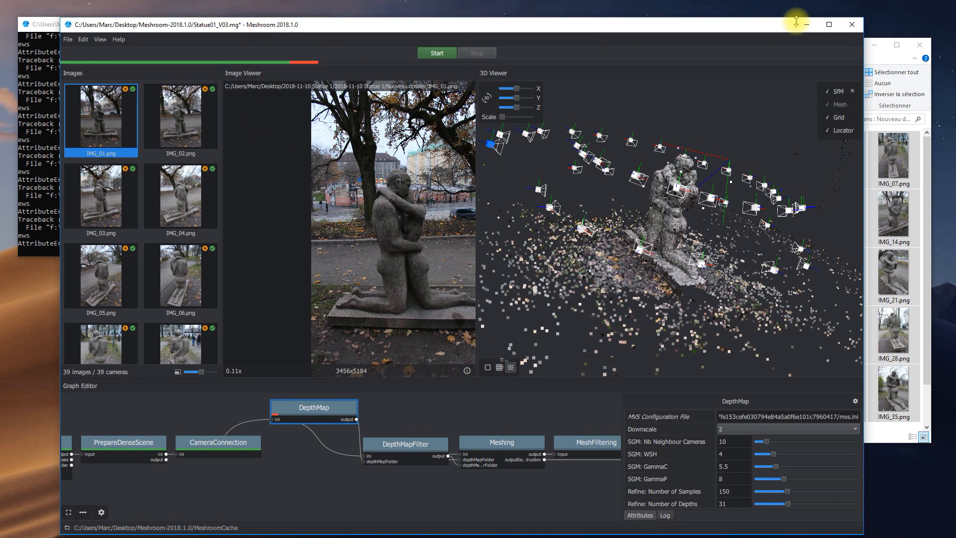
Step: Minimize Meshroom and, in File Explorer, examine the files in the DepthMap node's result folder inside MeshroomCache
{"action": "left_click", "coordinate": [801, 26]}
{"action": "left_click", "coordinate": [374, 91]}
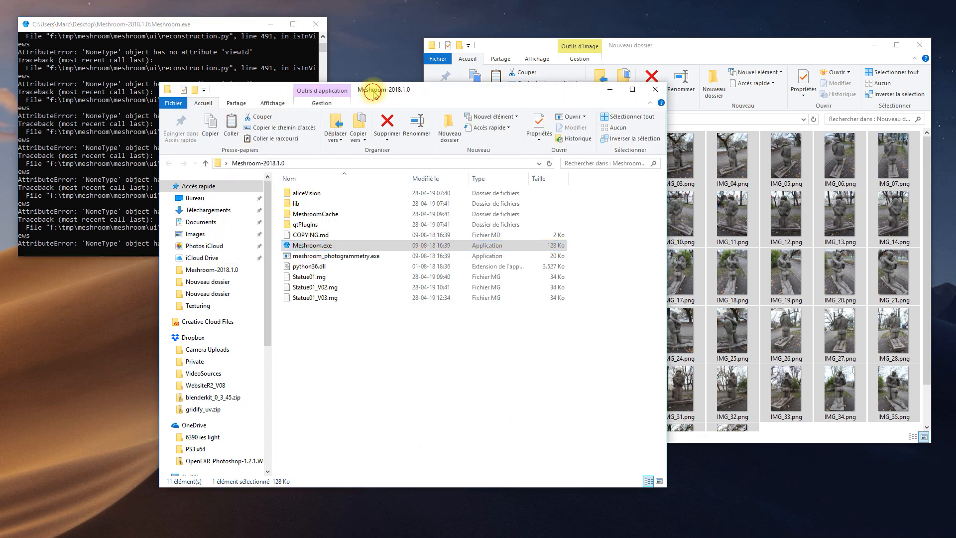
{"action": "left_click", "coordinate": [309, 216]}
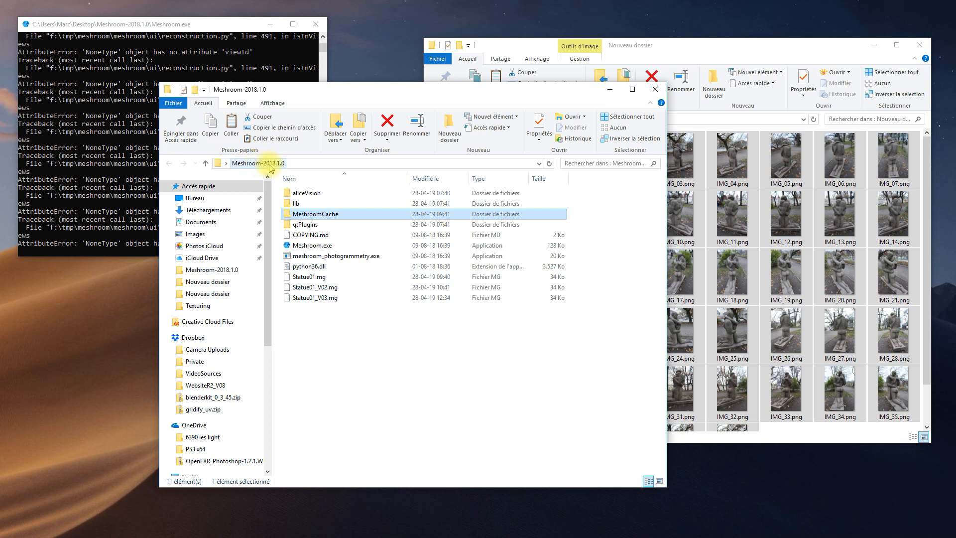
{"action": "double_click", "coordinate": [308, 215]}
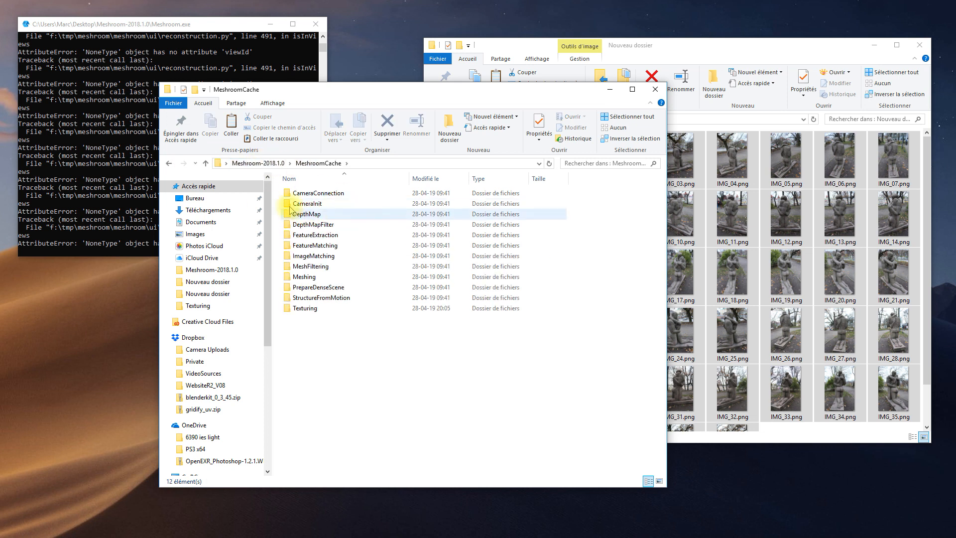
{"action": "left_click", "coordinate": [299, 194]}
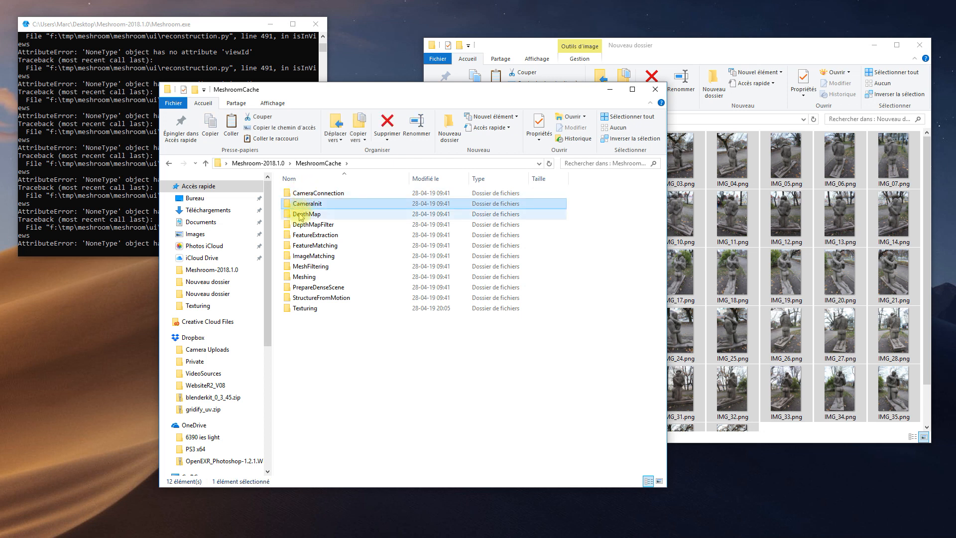
{"action": "left_click", "coordinate": [306, 245]}
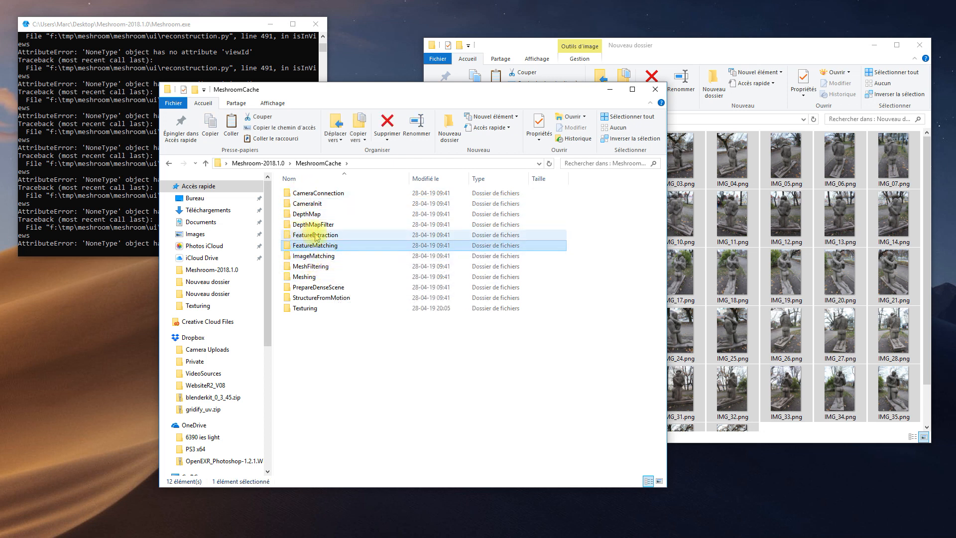
{"action": "double_click", "coordinate": [300, 215]}
{"action": "double_click", "coordinate": [298, 193]}
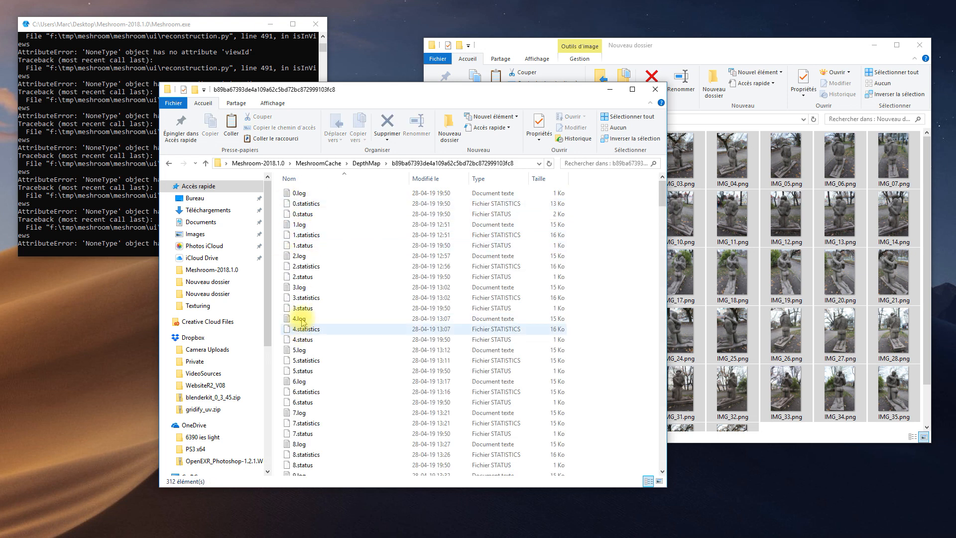
{"action": "scroll", "coordinate": [319, 259], "scroll_direction": "down", "scroll_amount": 11}
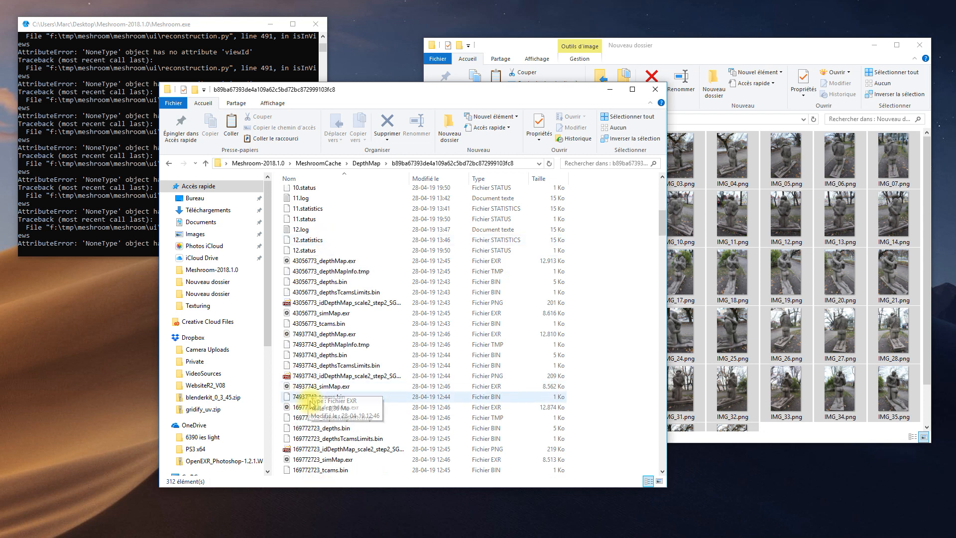
Step: Go back up from the DepthMap results to the Bureau folder and select the Meshroom-2018.1.0 folder
{"action": "left_click", "coordinate": [206, 163]}
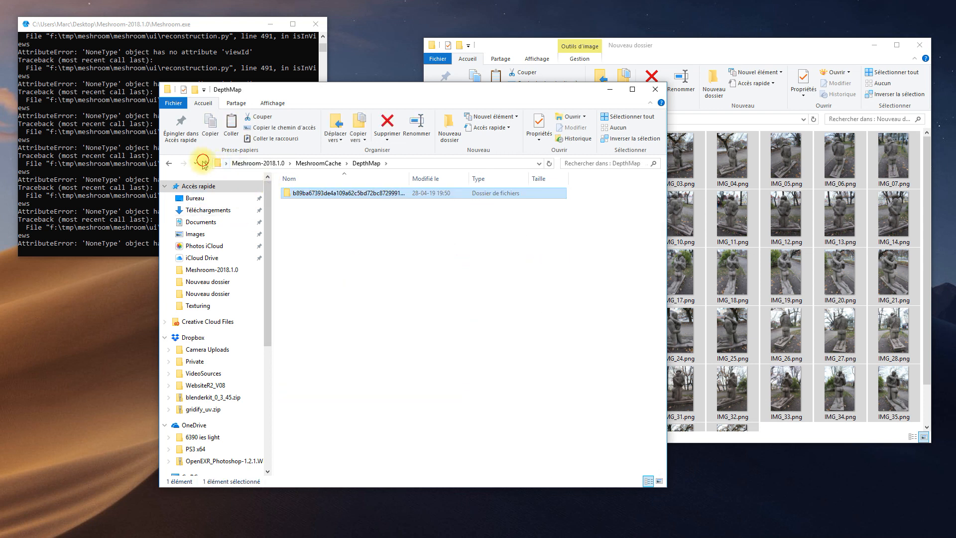
{"action": "left_click", "coordinate": [205, 165]}
{"action": "left_click", "coordinate": [204, 165]}
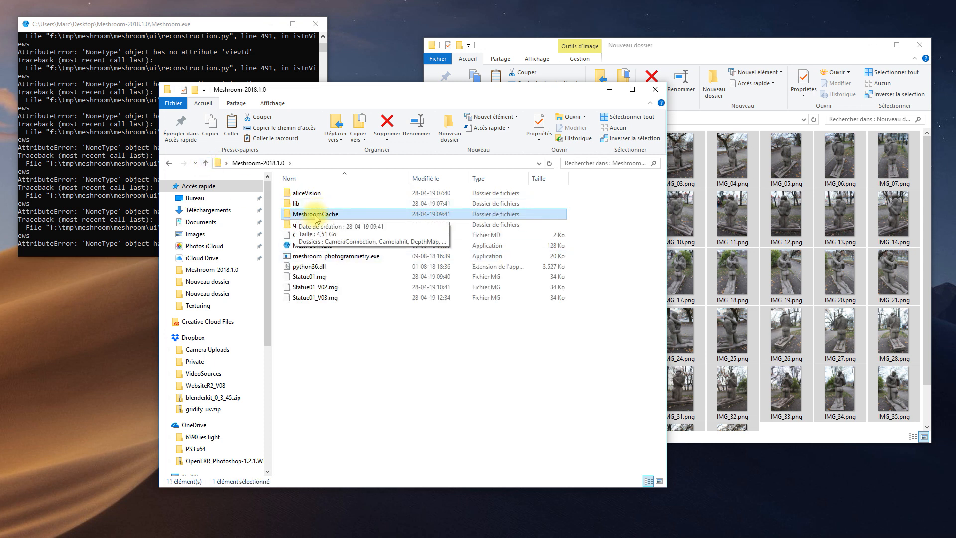
{"action": "left_click", "coordinate": [205, 164]}
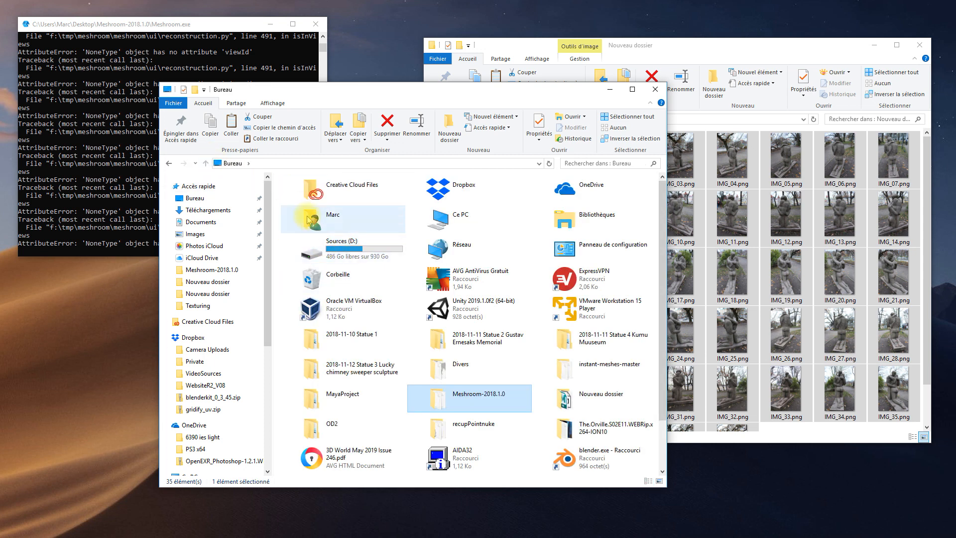
{"action": "left_click", "coordinate": [195, 197]}
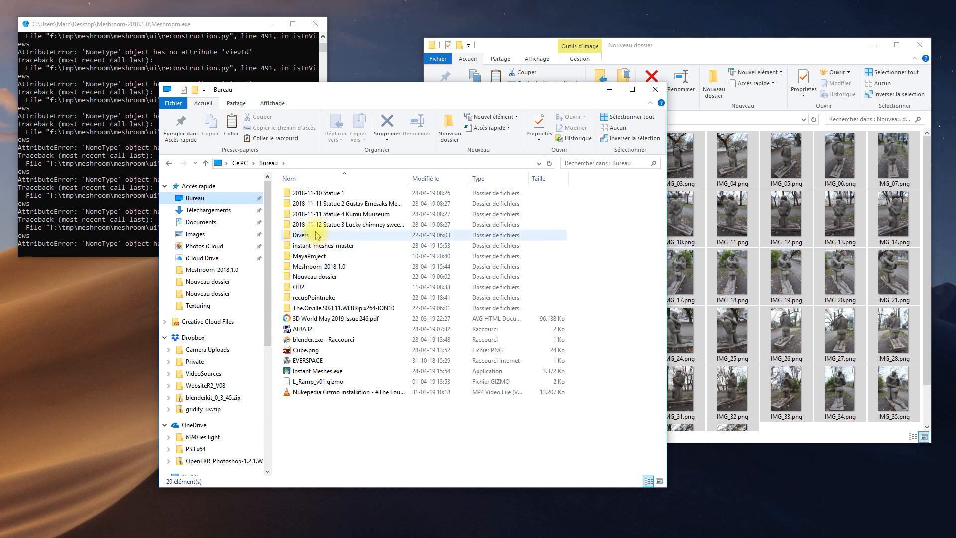
{"action": "left_click", "coordinate": [313, 266]}
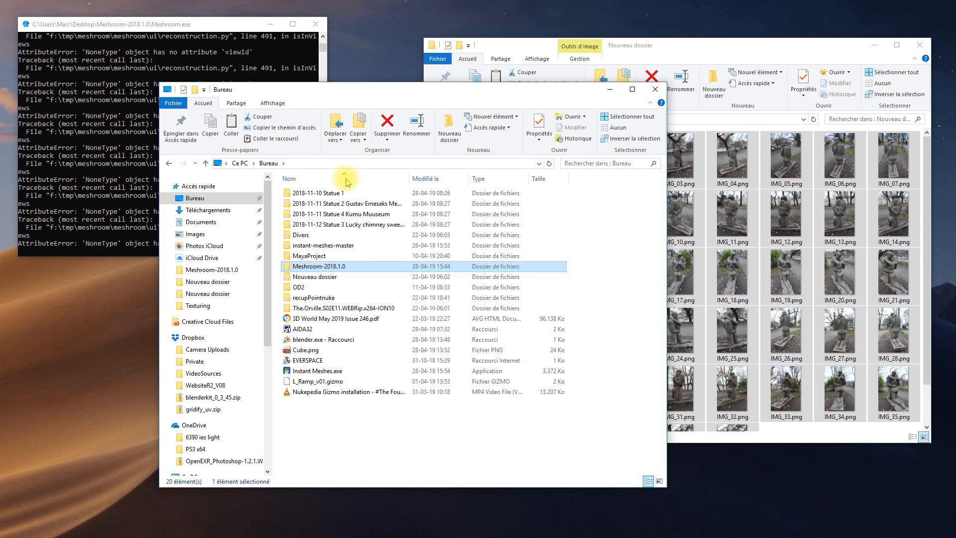
Step: Move the Explorer window aside and open the Texturing folder in Meshroom-2018.1.0's MeshroomCache
{"action": "left_click_drag", "start_coordinate": [379, 93], "coordinate": [283, 59]}
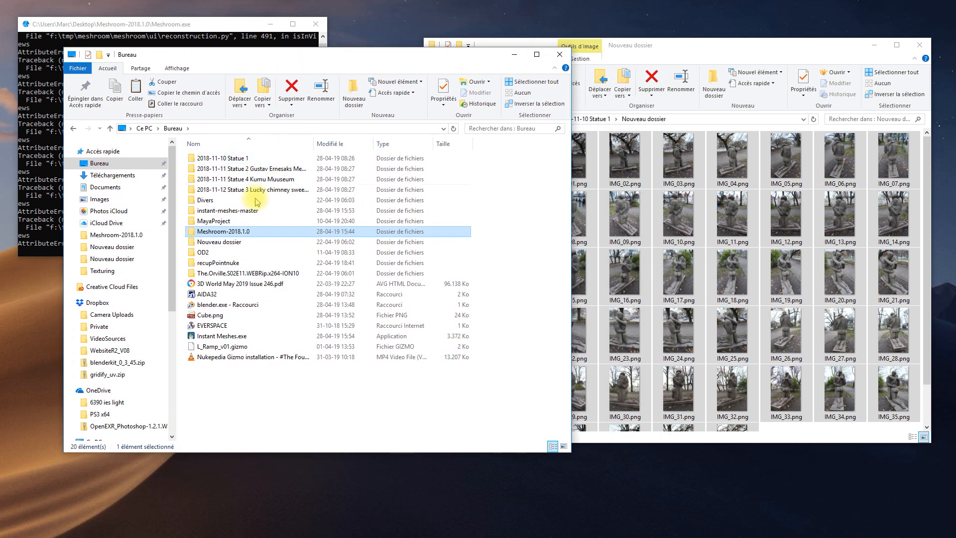
{"action": "double_click", "coordinate": [223, 232]}
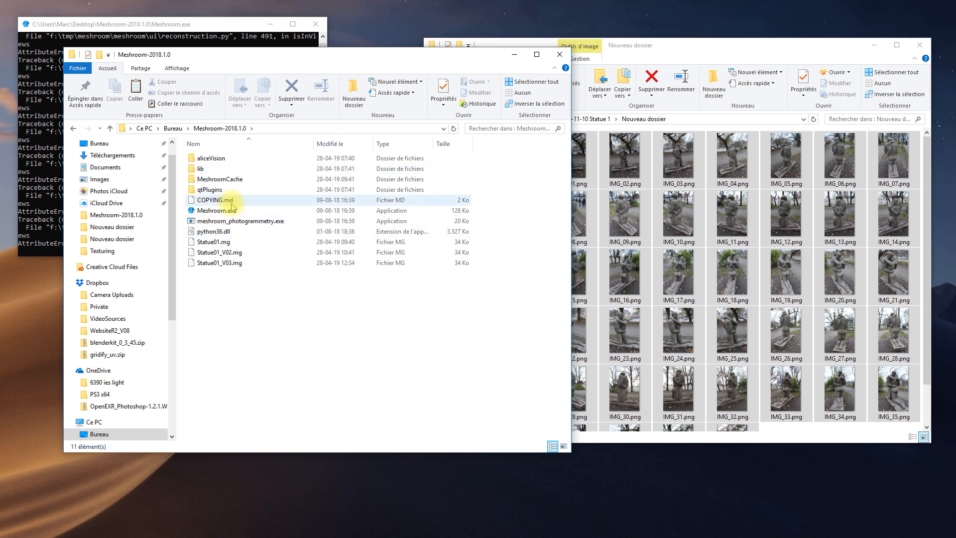
{"action": "mouse_move", "coordinate": [245, 234]}
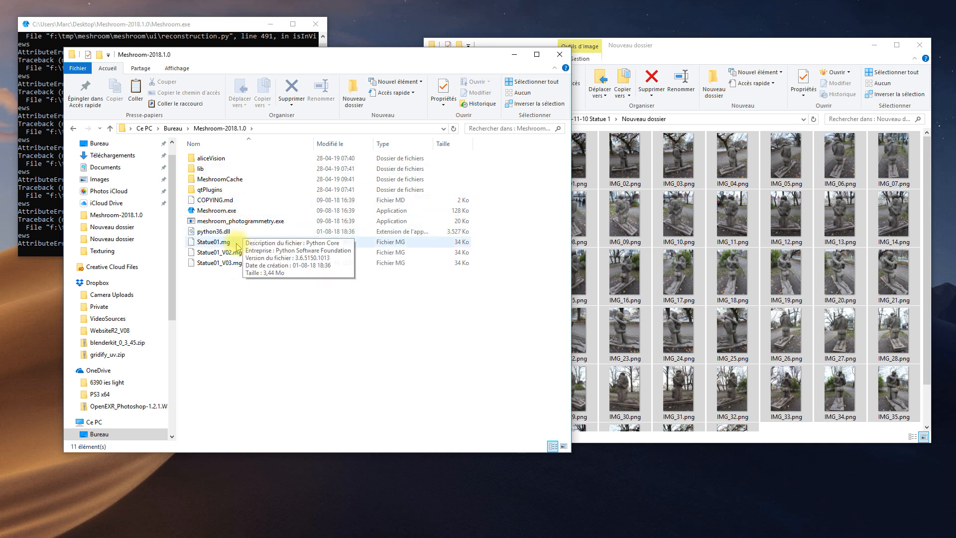
{"action": "double_click", "coordinate": [214, 181]}
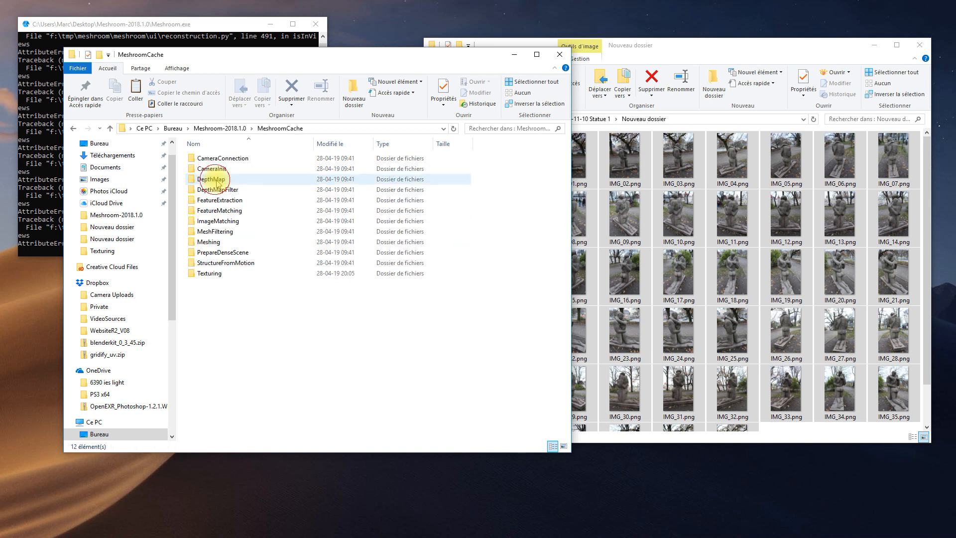
{"action": "double_click", "coordinate": [205, 275]}
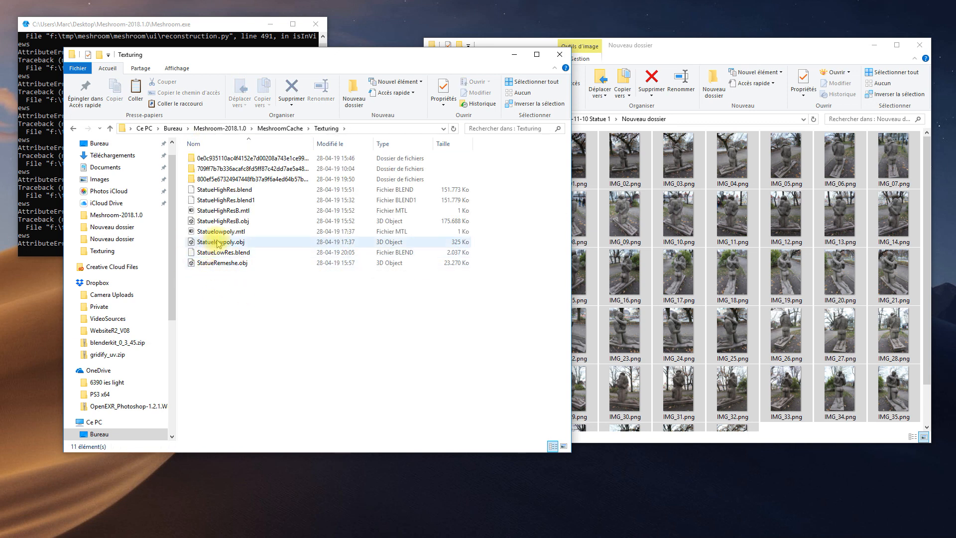
Step: Open the 0e0c935110ac… result folder inside Texturing and examine its texture images and textured mesh files
{"action": "double_click", "coordinate": [204, 158]}
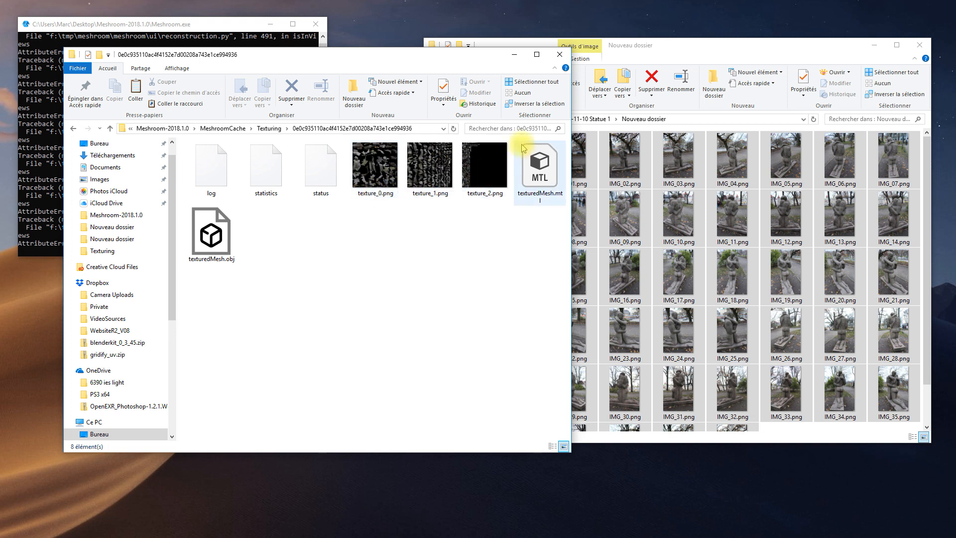
{"action": "left_click_drag", "start_coordinate": [370, 55], "coordinate": [368, 45]}
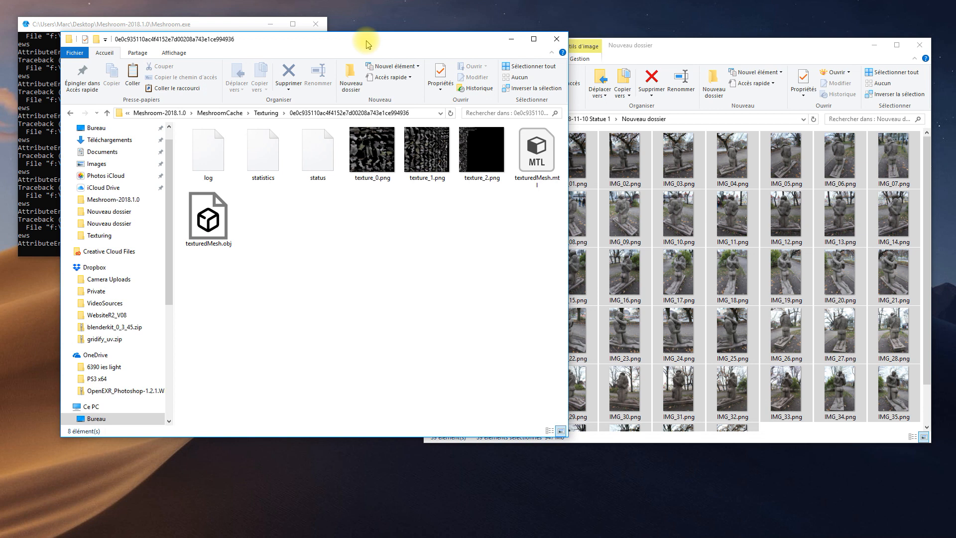
{"action": "left_click_drag", "start_coordinate": [275, 43], "coordinate": [286, 48]}
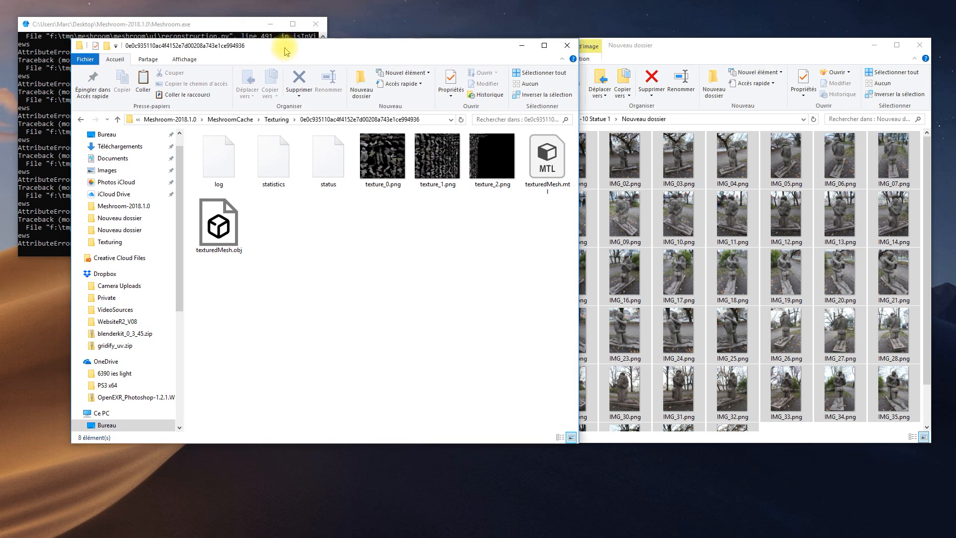
Step: Close both File Explorer windows and the Meshroom console window
{"action": "left_click", "coordinate": [567, 45]}
{"action": "left_click_drag", "start_coordinate": [710, 51], "coordinate": [488, 51]}
{"action": "left_click", "coordinate": [698, 43]}
{"action": "left_click", "coordinate": [316, 23]}
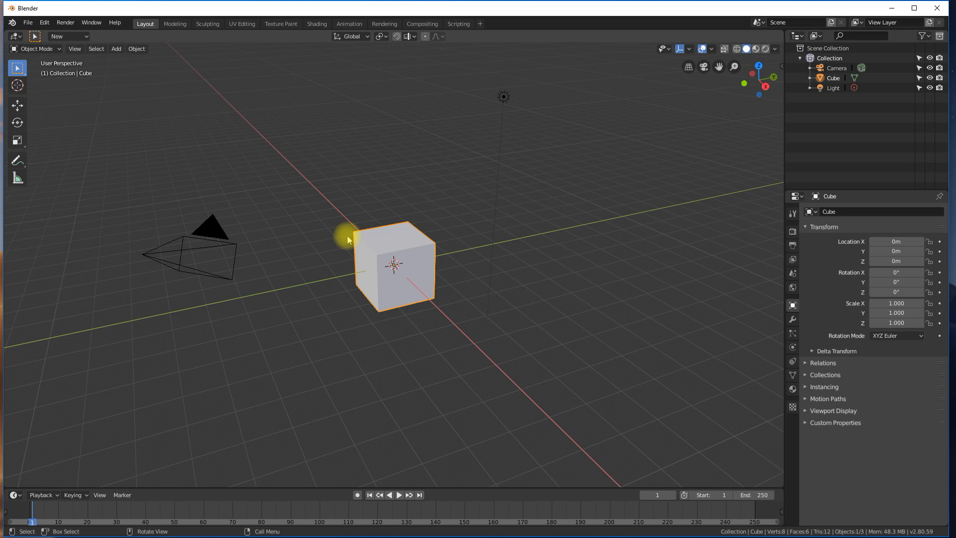
Step: In Blender, delete the default cube and check the program version on the splash screen
{"action": "key", "text": "x"}
{"action": "left_click", "coordinate": [344, 235]}
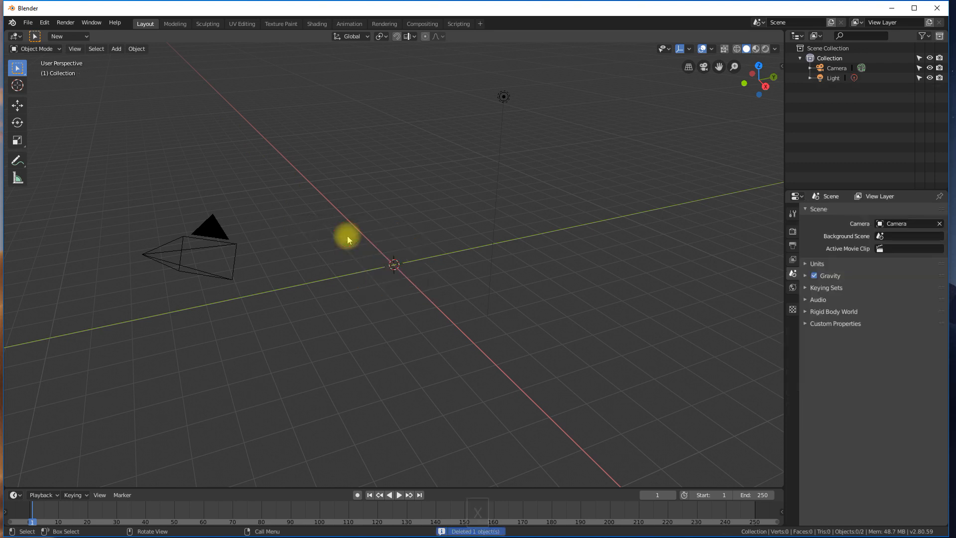
{"action": "left_click", "coordinate": [11, 23]}
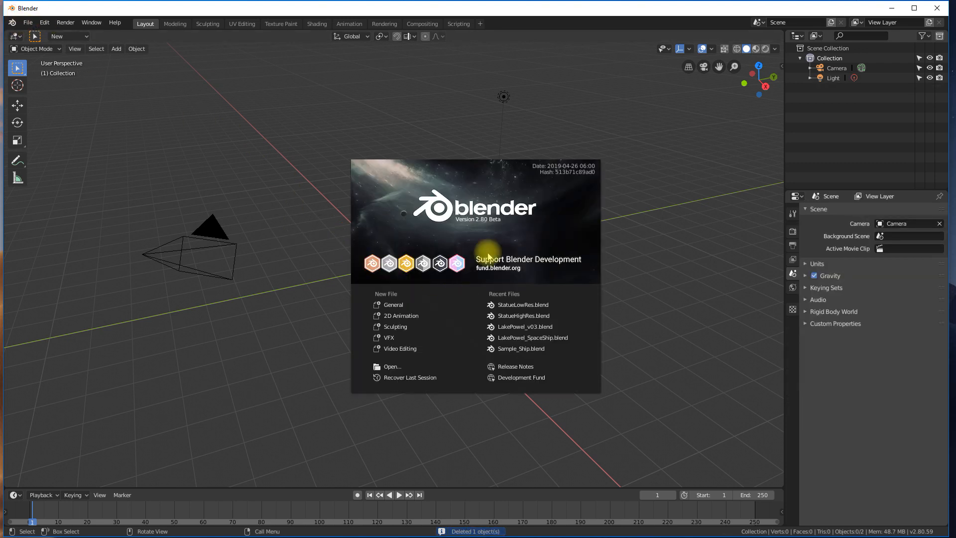
{"action": "left_click", "coordinate": [392, 75]}
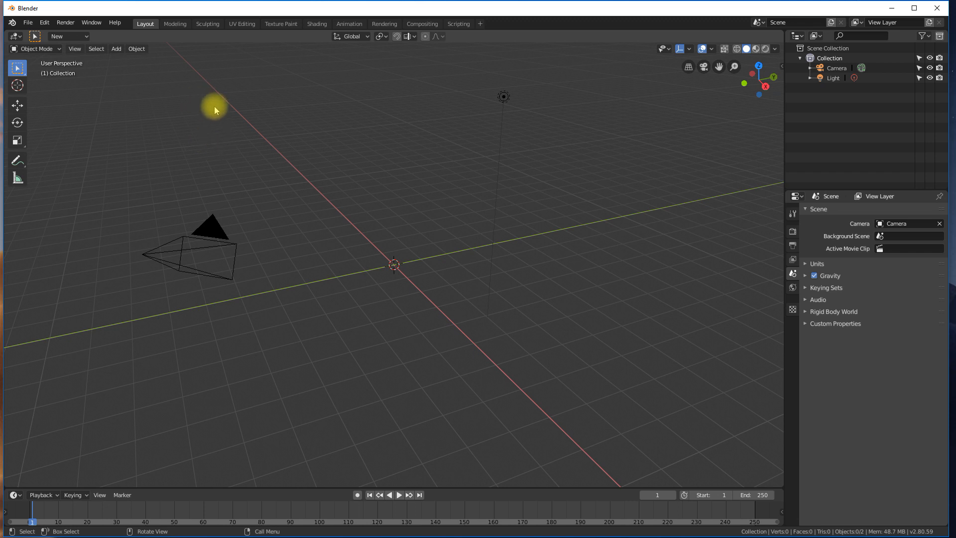
Step: Import texturedMesh.obj as Wavefront from the 0e0c935110ac… folder in the Desktop's Meshroom-2018.1.0\MeshroomCache\Texturing
{"action": "left_click", "coordinate": [29, 23]}
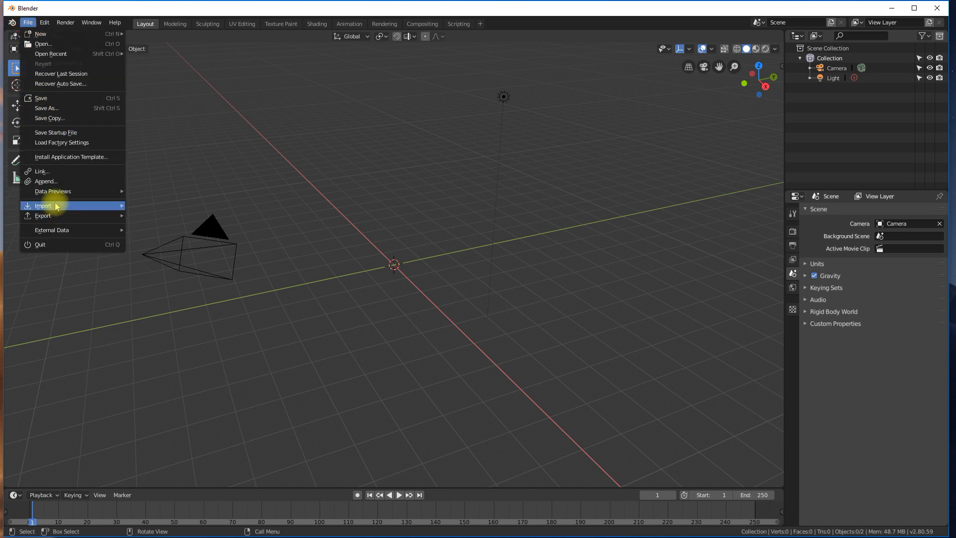
{"action": "mouse_move", "coordinate": [56, 205]}
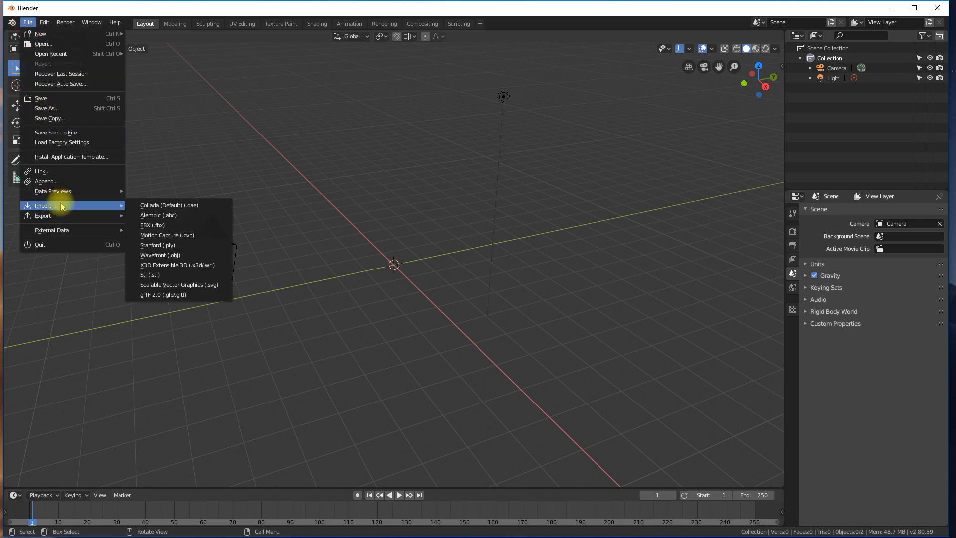
{"action": "left_click", "coordinate": [160, 255]}
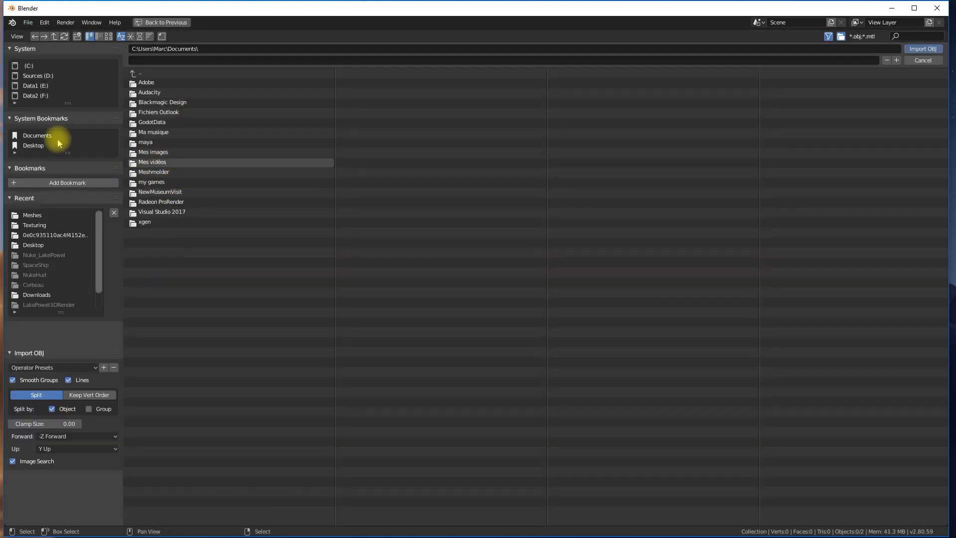
{"action": "left_click", "coordinate": [34, 144]}
{"action": "left_click", "coordinate": [154, 152]}
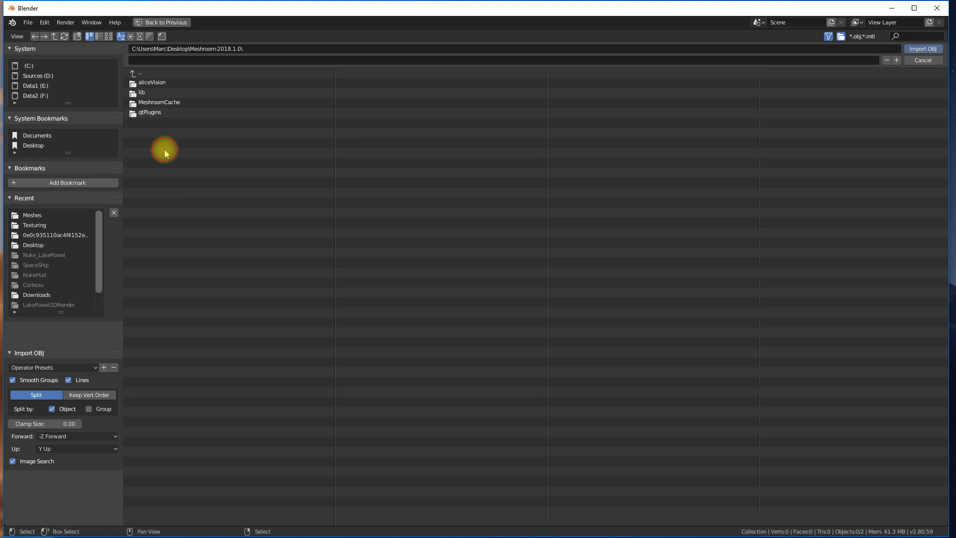
{"action": "left_click", "coordinate": [152, 102]}
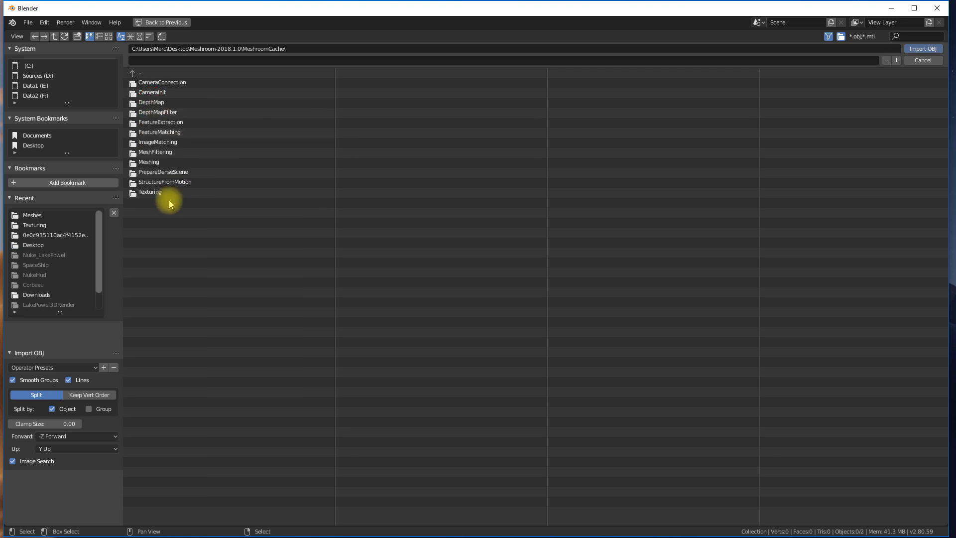
{"action": "left_click", "coordinate": [155, 192]}
{"action": "left_click", "coordinate": [156, 81]}
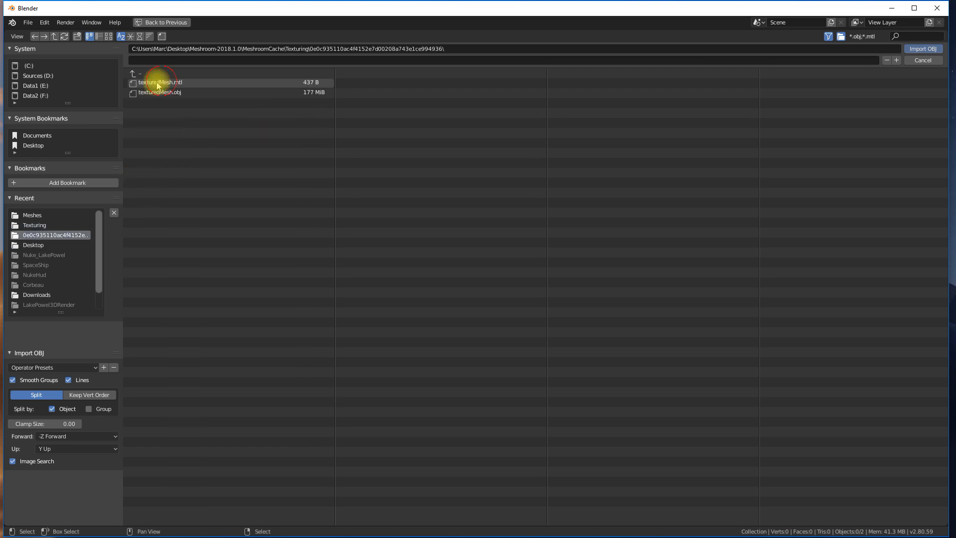
{"action": "left_click", "coordinate": [152, 93]}
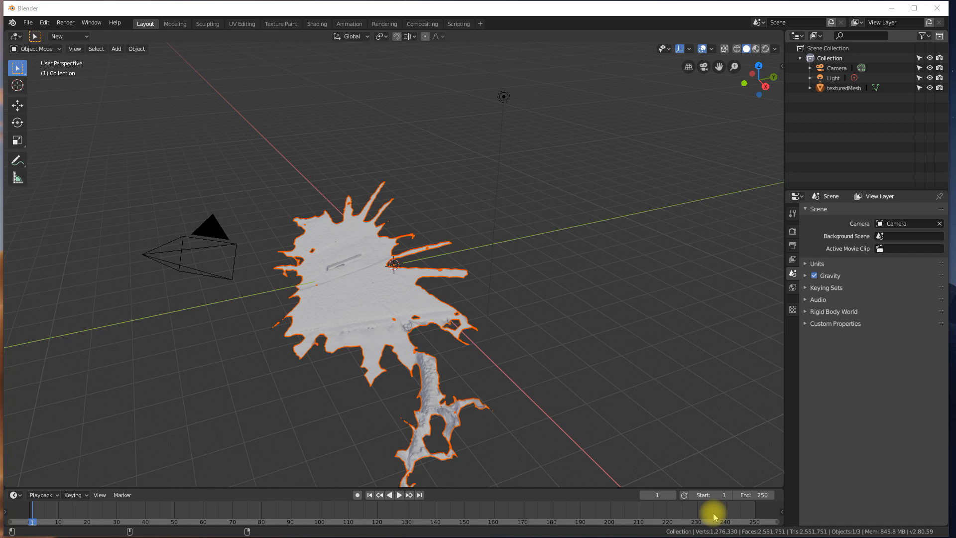
Step: In the right orthographic view, rotate the imported mesh about -205.5° around global X so the scene stands upright
{"action": "middle_click_drag", "start_coordinate": [383, 356], "coordinate": [527, 308]}
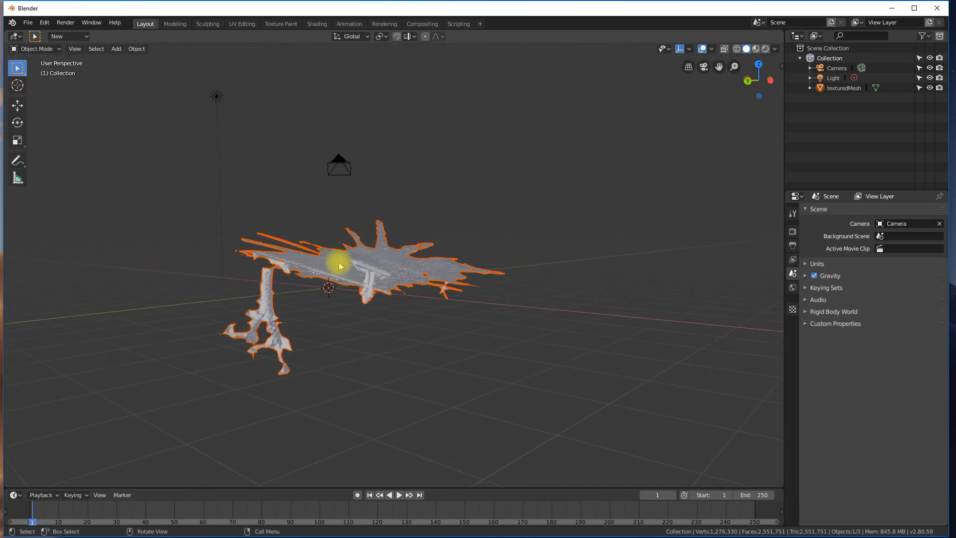
{"action": "middle_click_drag", "start_coordinate": [395, 316], "coordinate": [345, 286]}
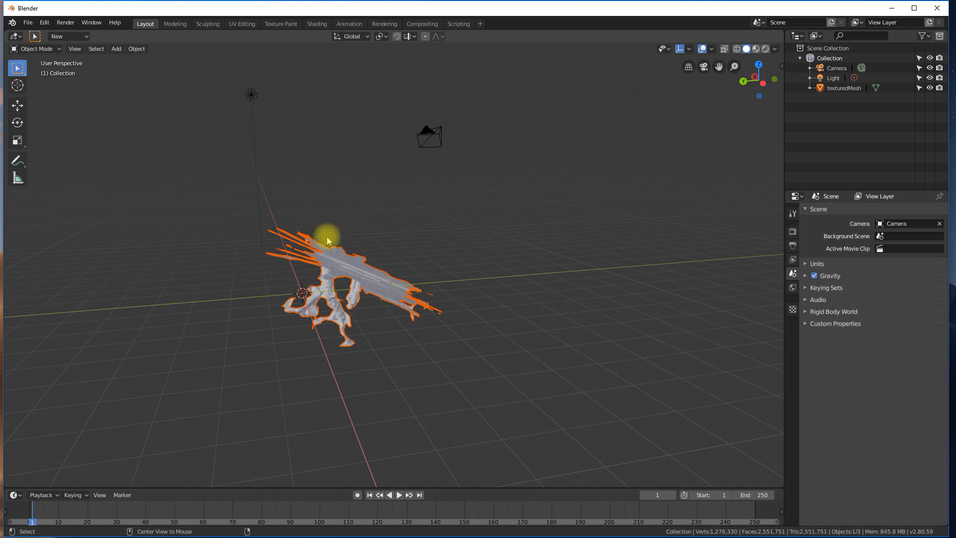
{"action": "middle_click_drag", "start_coordinate": [290, 224], "coordinate": [324, 242], "text": "alt"}
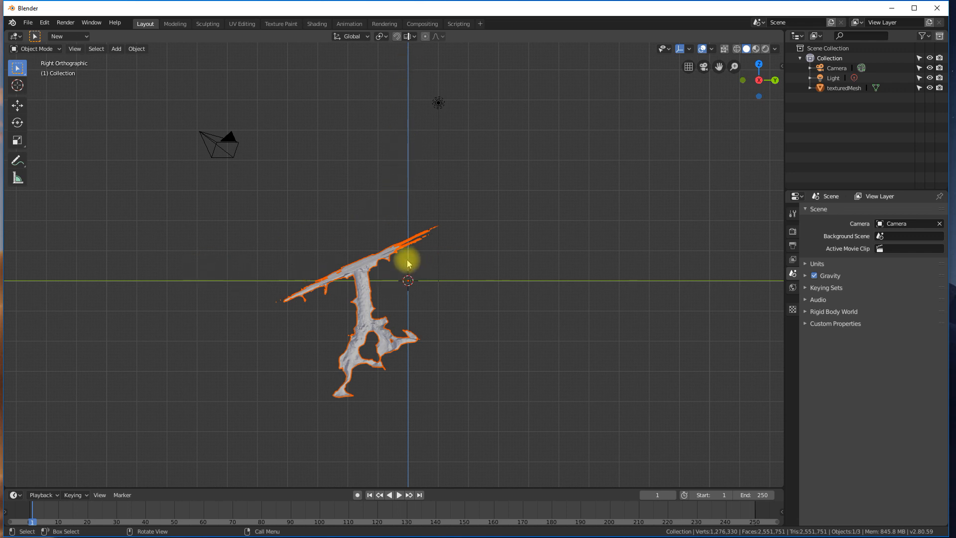
{"action": "key", "text": "r"}
{"action": "key", "text": "x"}
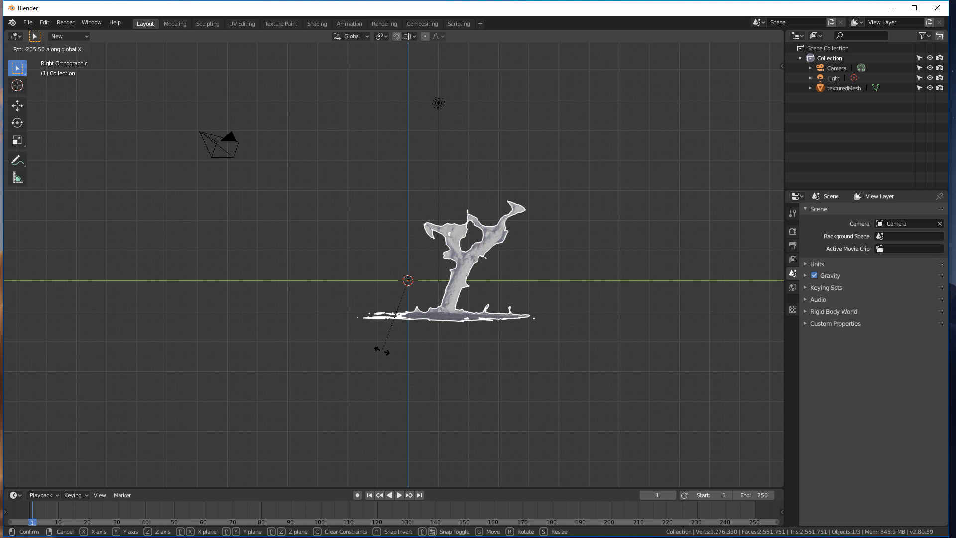
{"action": "left_click", "coordinate": [382, 351]}
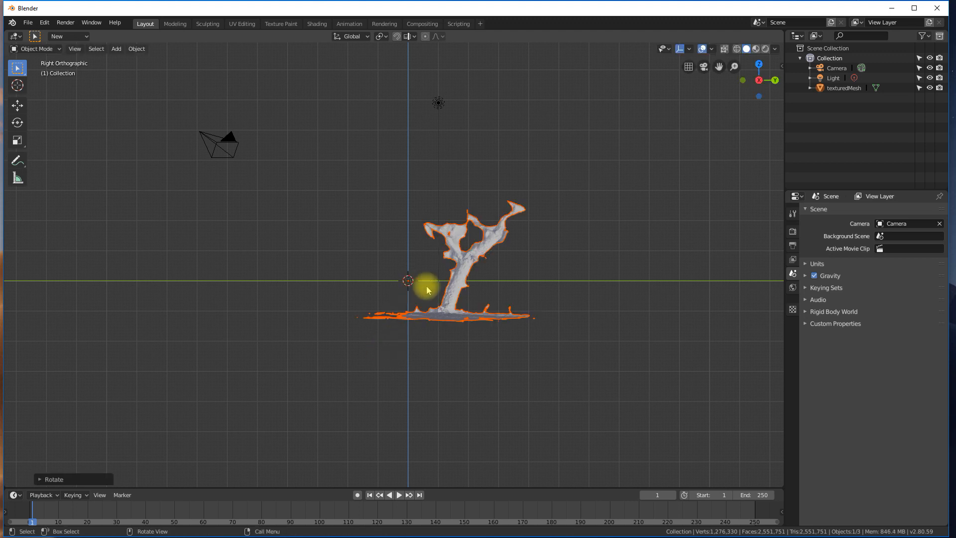
Step: In the back orthographic view, rotate the mesh about 1.2° around global Y to level the ground
{"action": "middle_click_drag", "start_coordinate": [427, 289], "coordinate": [388, 288], "text": "alt"}
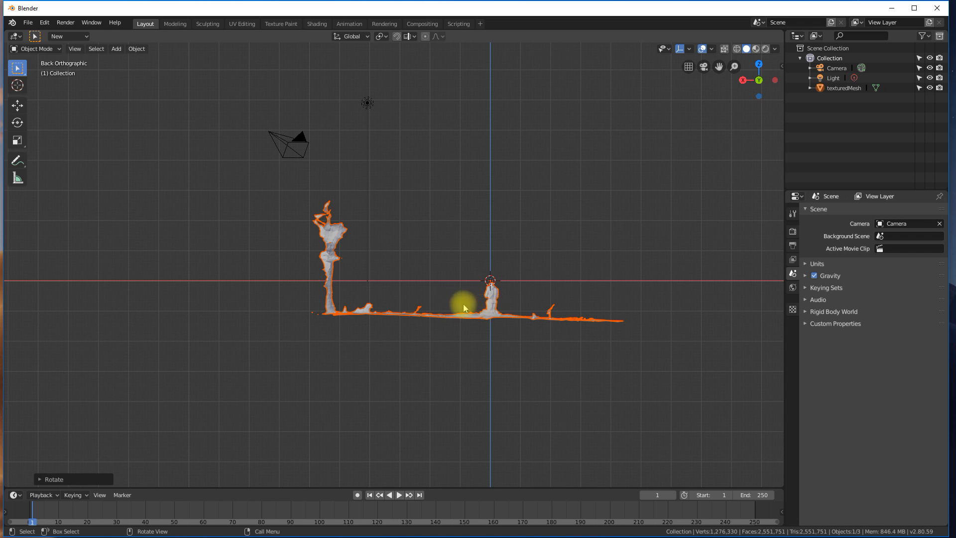
{"action": "key", "text": "r"}
{"action": "key", "text": "y"}
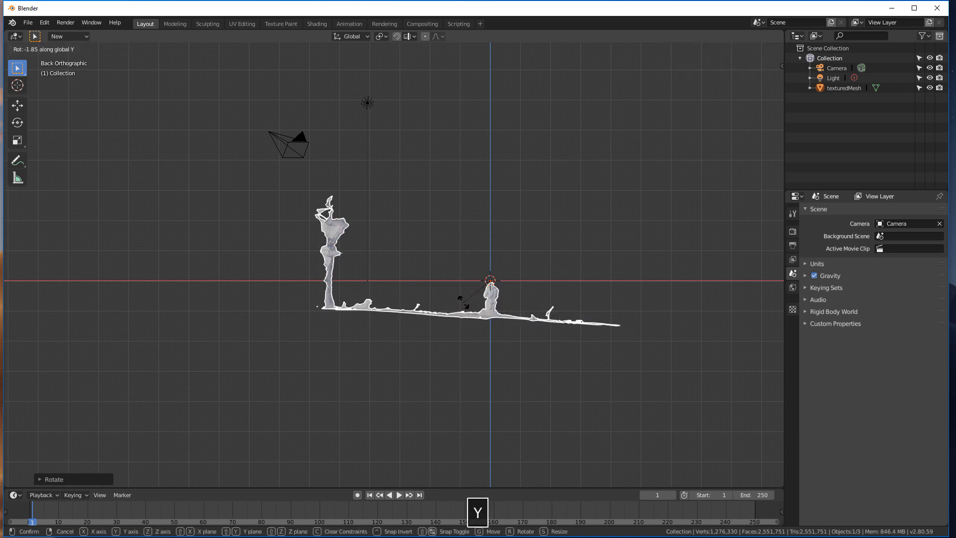
{"action": "left_click", "coordinate": [463, 305]}
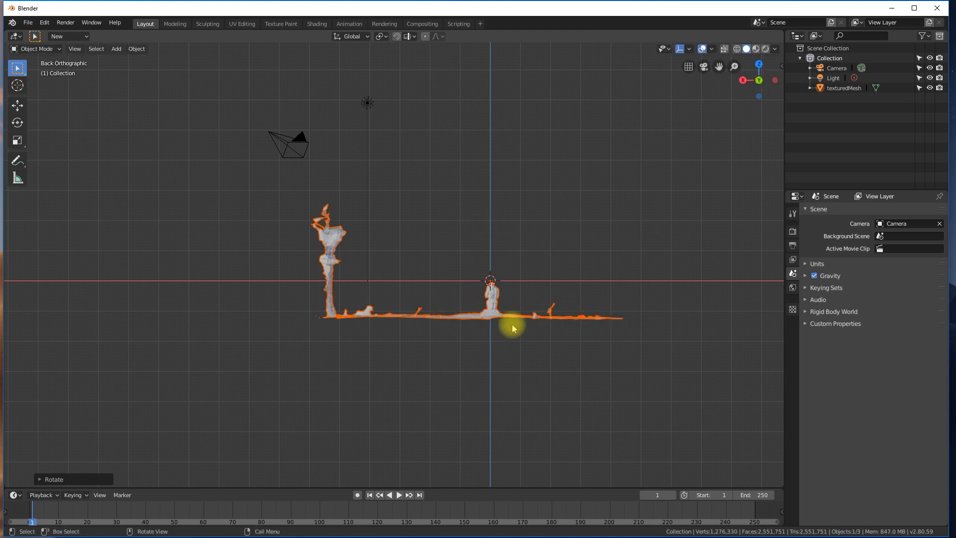
Step: Inspect the statue up close in perspective and turn on X-ray display for the viewport
{"action": "scroll", "coordinate": [503, 317], "scroll_direction": "up", "scroll_amount": 4}
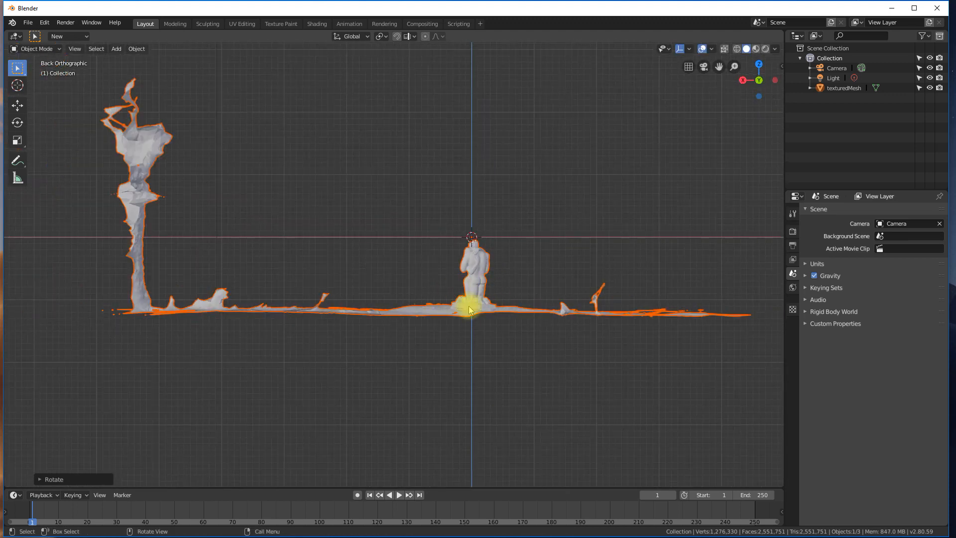
{"action": "scroll", "coordinate": [475, 260], "scroll_direction": "up", "scroll_amount": 1}
{"action": "scroll", "coordinate": [476, 261], "scroll_direction": "up", "scroll_amount": 2}
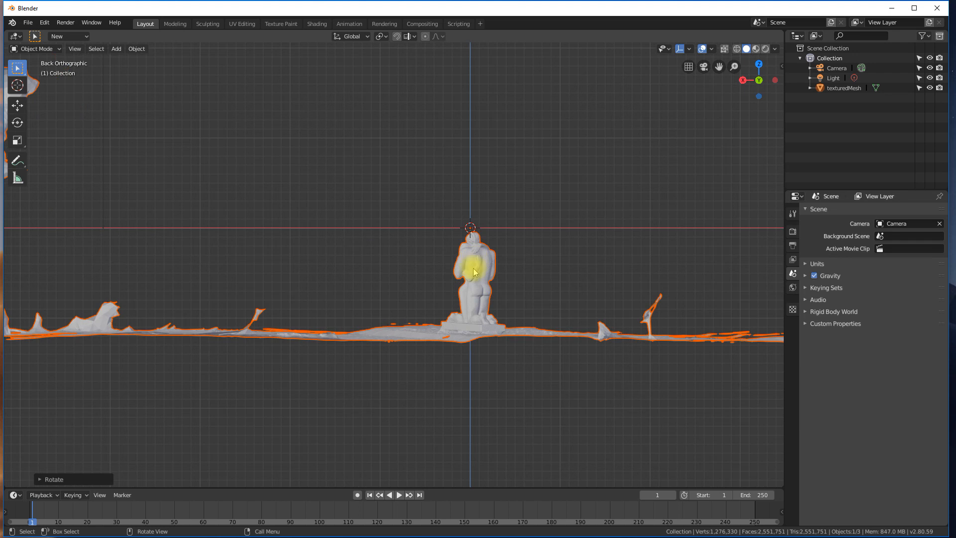
{"action": "scroll", "coordinate": [472, 274], "scroll_direction": "down", "scroll_amount": 2}
{"action": "middle_click_drag", "start_coordinate": [473, 273], "coordinate": [504, 249]}
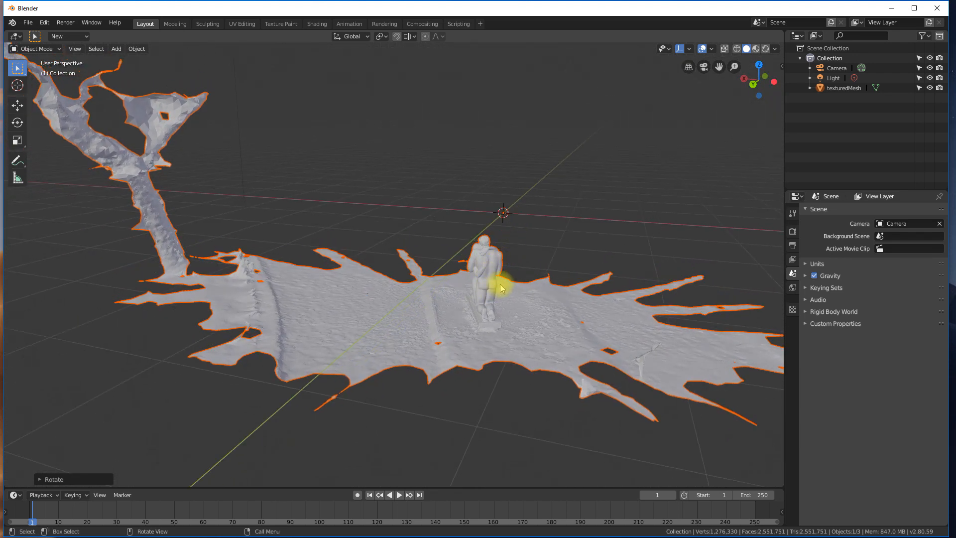
{"action": "middle_click_drag", "start_coordinate": [480, 275], "coordinate": [423, 252], "text": "shift"}
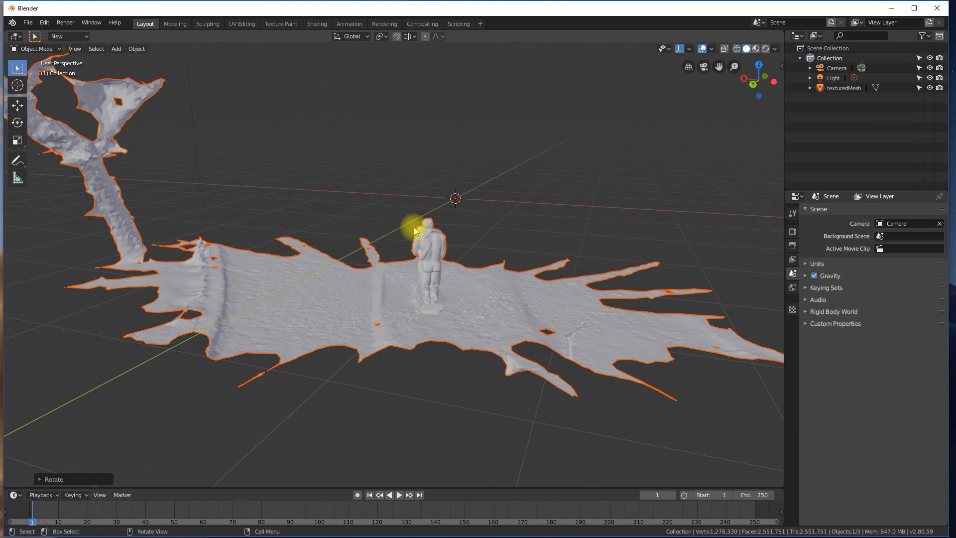
{"action": "left_click", "coordinate": [724, 48]}
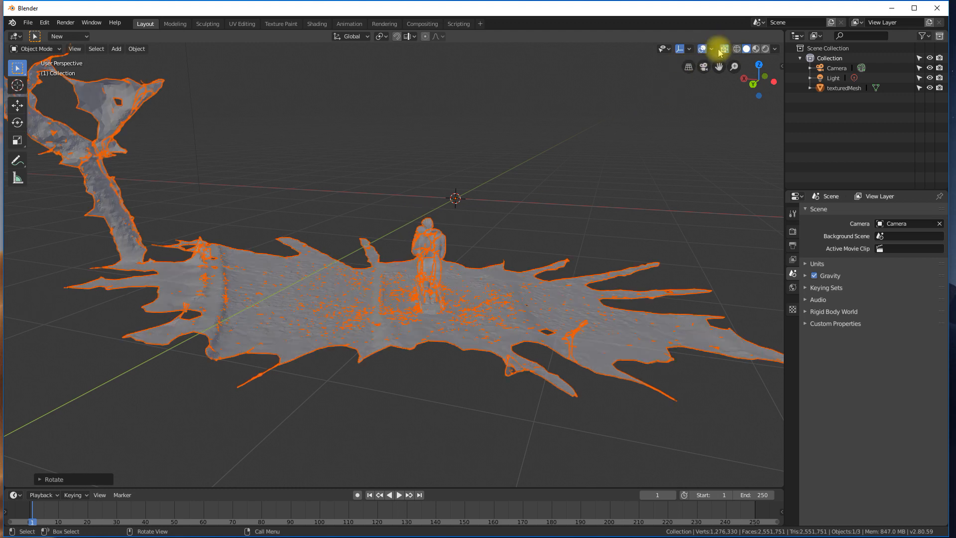
{"action": "middle_click_drag", "start_coordinate": [465, 239], "coordinate": [269, 188]}
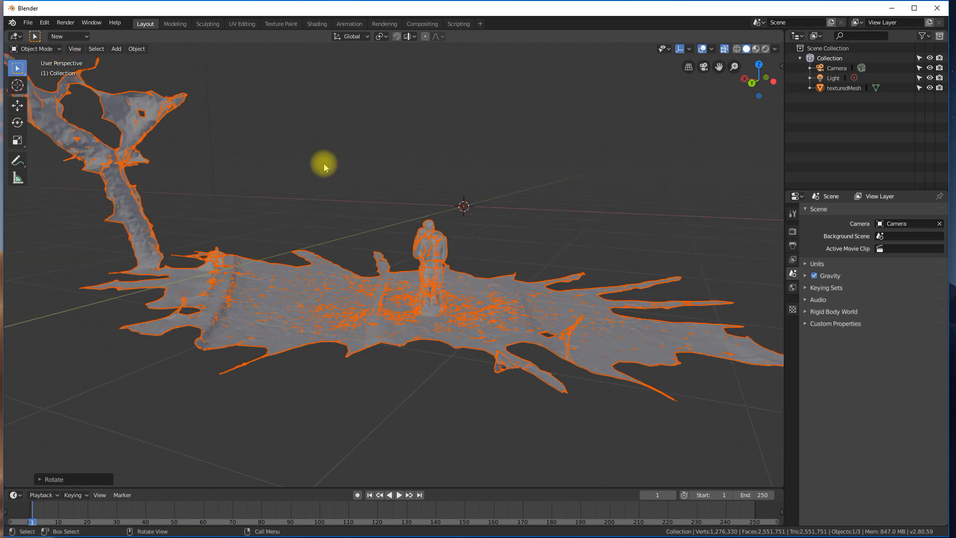
Step: Make texturedMesh the active object and enter Edit Mode on it
{"action": "key", "text": "Tab"}
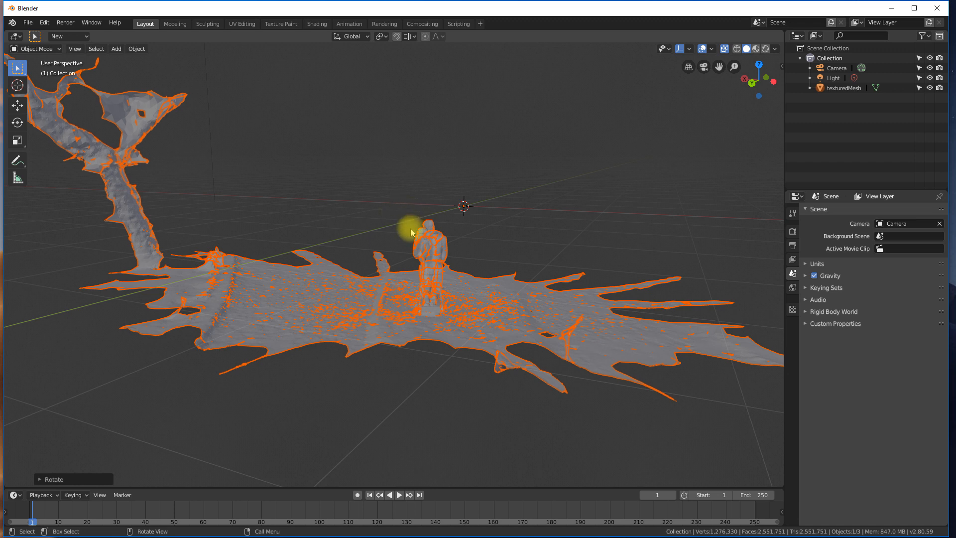
{"action": "left_click", "coordinate": [428, 231]}
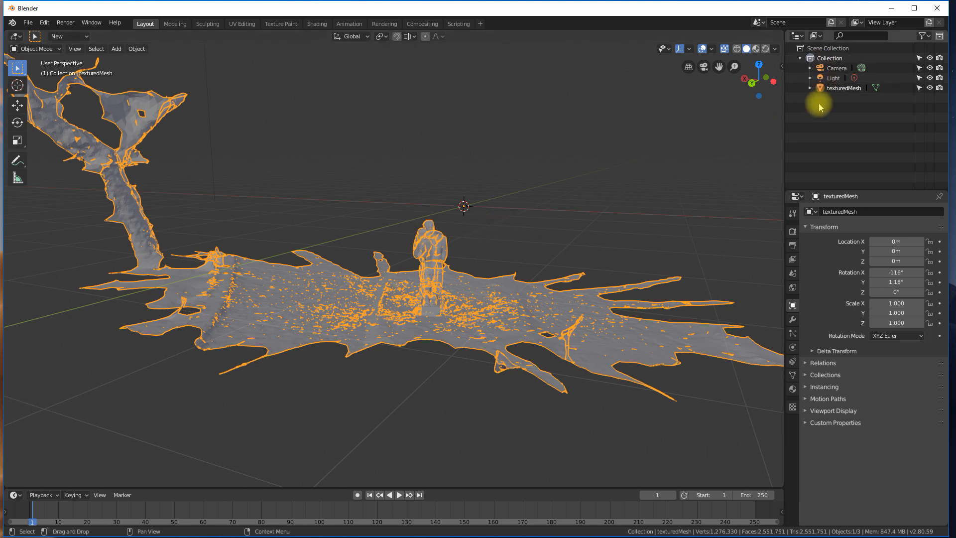
{"action": "left_click", "coordinate": [465, 227]}
{"action": "left_click", "coordinate": [429, 240]}
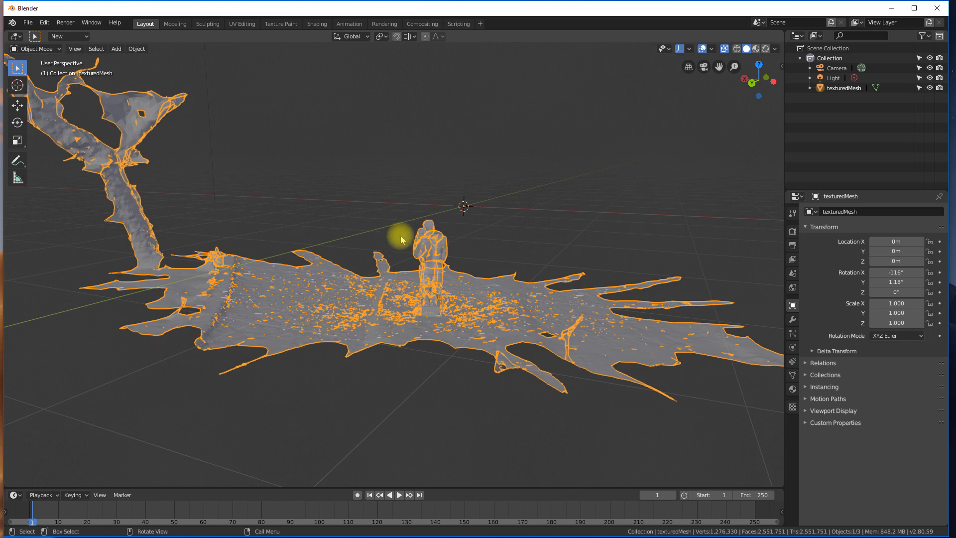
{"action": "key", "text": "Tab"}
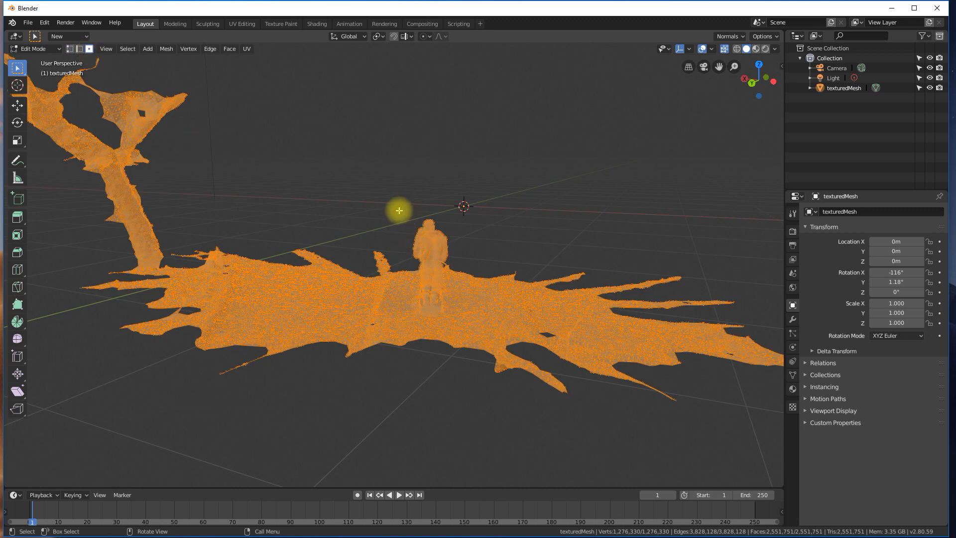
Step: Select the strip of mesh containing the statue, invert the selection and delete the surrounding faces
{"action": "left_click_drag", "start_coordinate": [403, 210], "coordinate": [453, 349]}
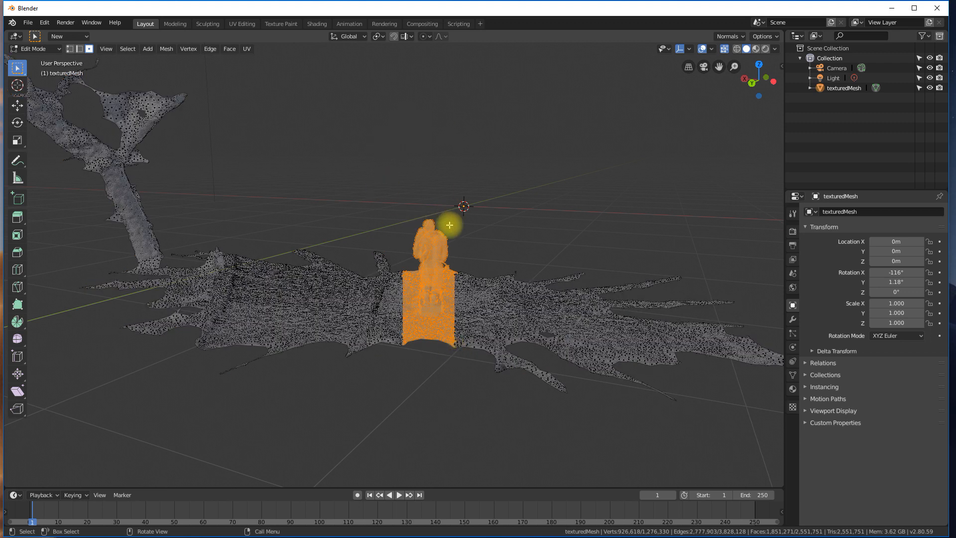
{"action": "mouse_move", "coordinate": [463, 232]}
{"action": "middle_mouse_down"}
{"action": "mouse_move", "coordinate": [497, 237]}
{"action": "mouse_move", "coordinate": [449, 230]}
{"action": "mouse_move", "coordinate": [458, 230]}
{"action": "middle_mouse_up"}
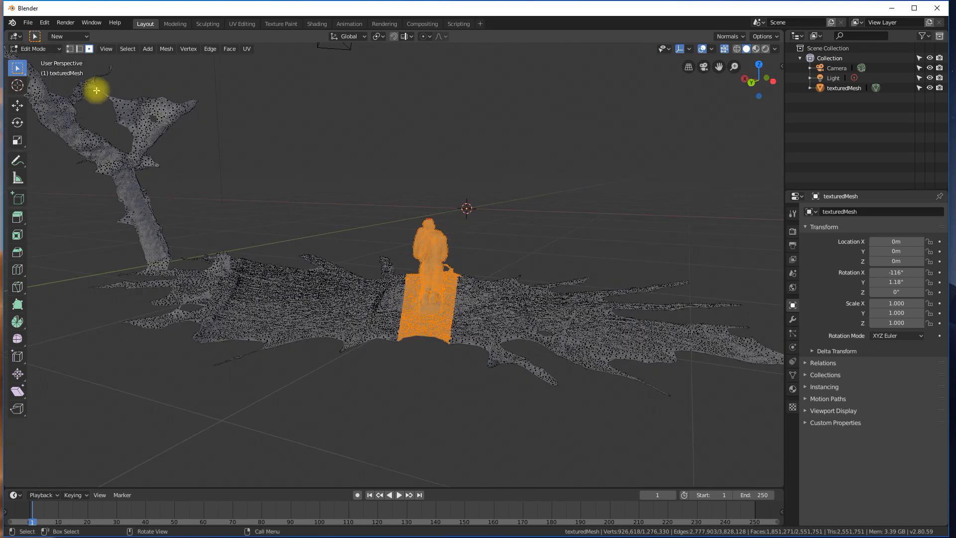
{"action": "left_click", "coordinate": [127, 48]}
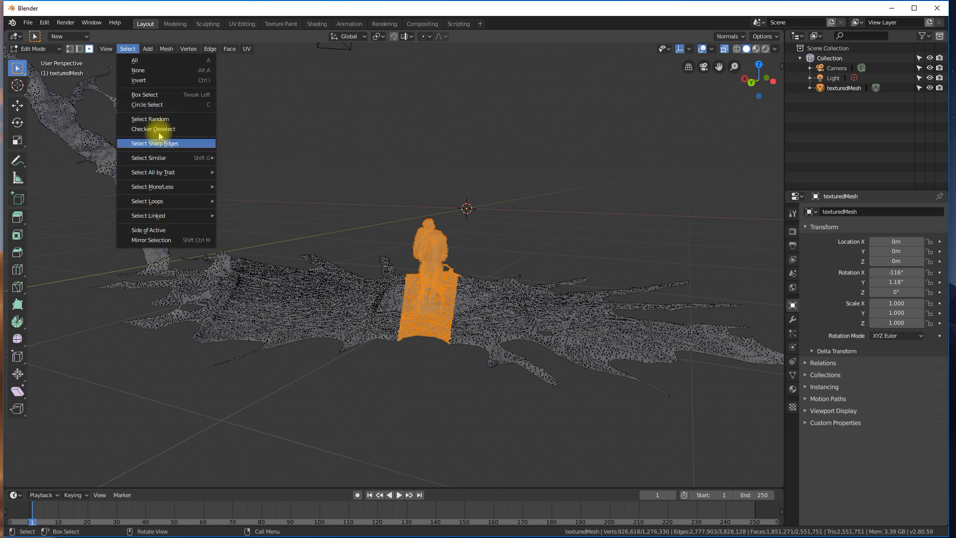
{"action": "left_click", "coordinate": [150, 81]}
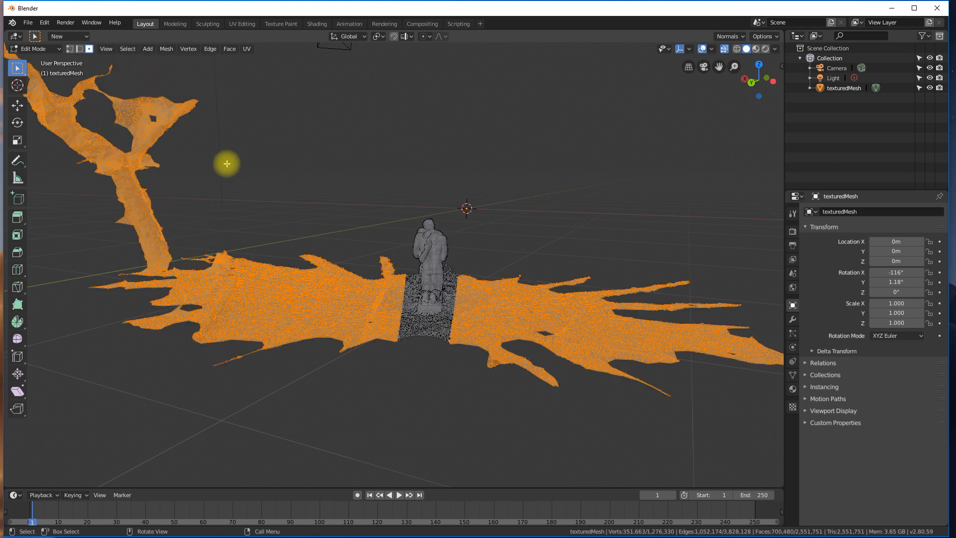
{"action": "key", "text": "Delete"}
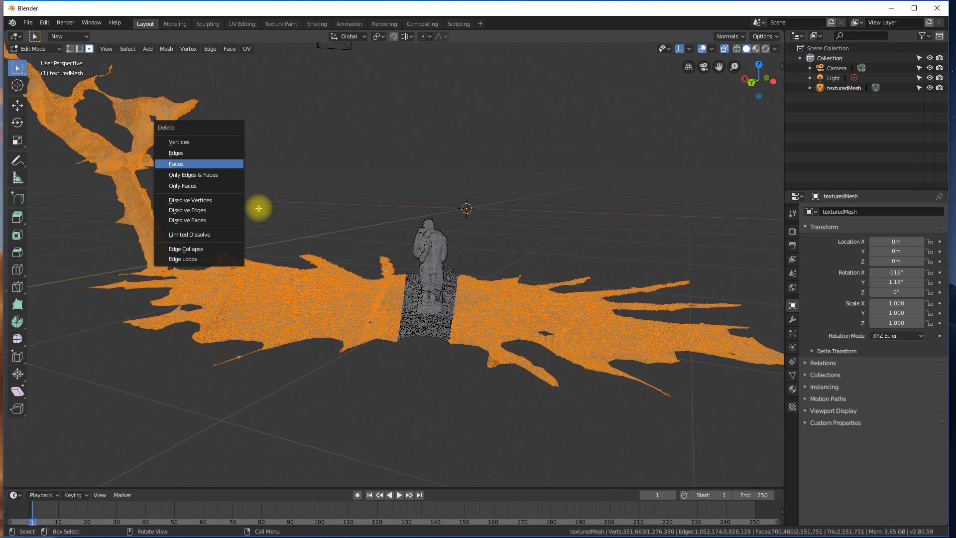
{"action": "key", "text": "Return"}
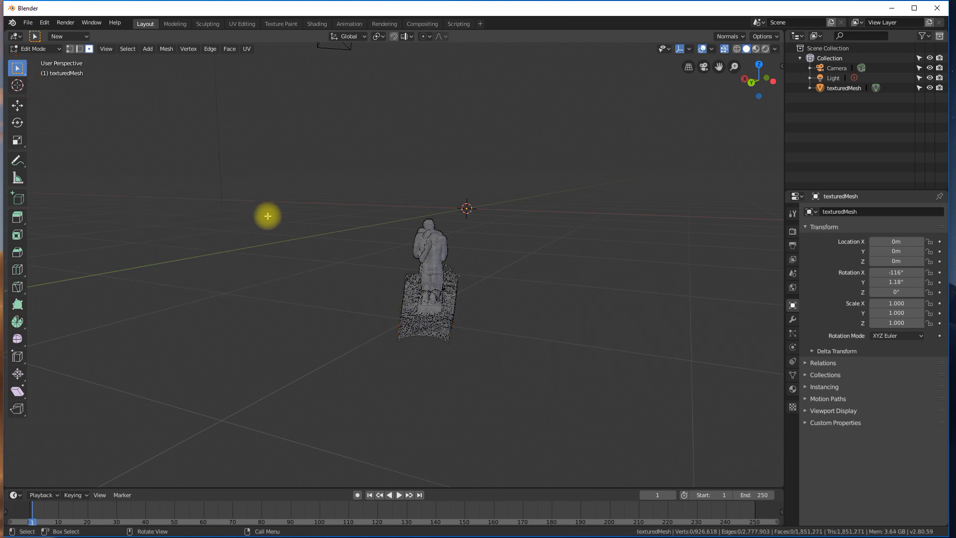
Step: Select the leftover ground at both ends of the statue's plinth and delete those faces
{"action": "middle_click_drag", "start_coordinate": [397, 305], "coordinate": [351, 295]}
{"action": "left_click_drag", "start_coordinate": [298, 260], "coordinate": [416, 358]}
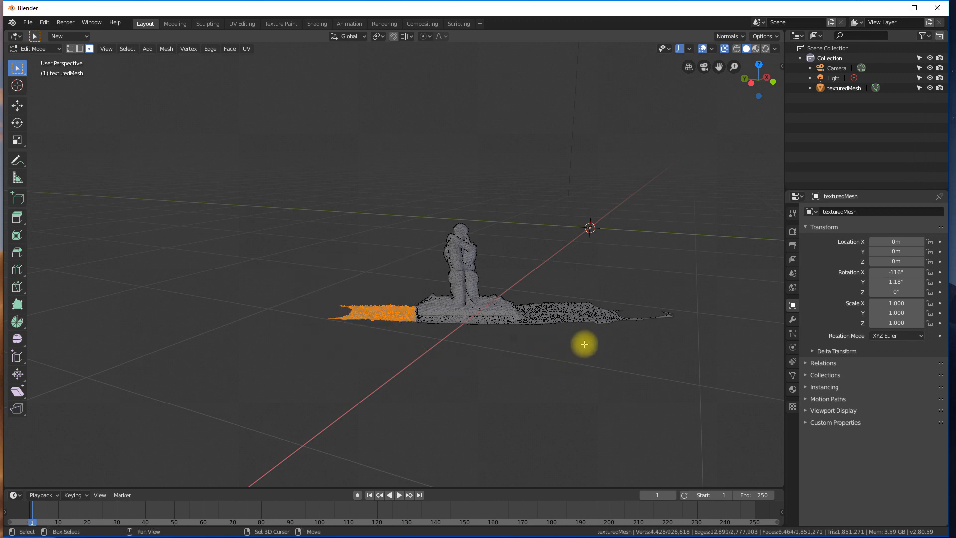
{"action": "left_click_drag", "start_coordinate": [529, 256], "coordinate": [686, 381], "text": "shift"}
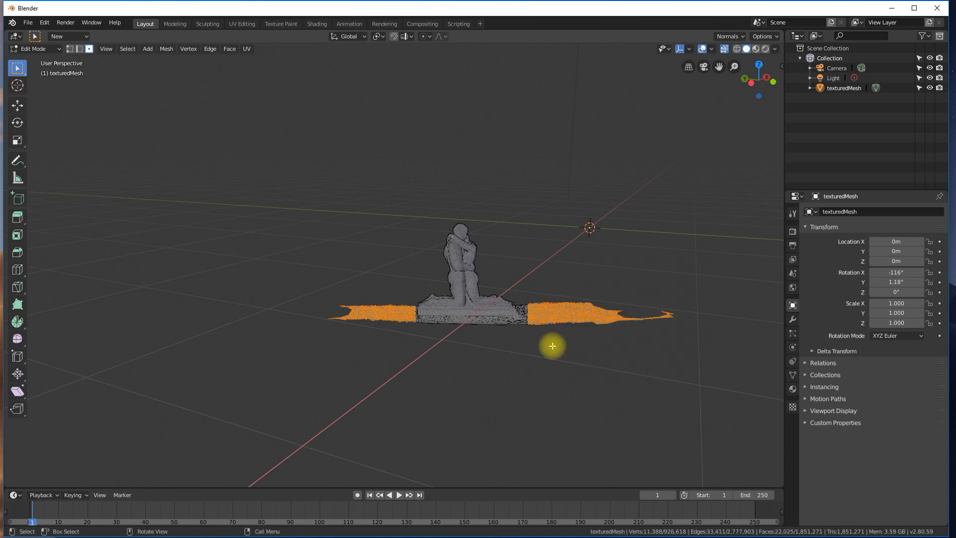
{"action": "key", "text": "x"}
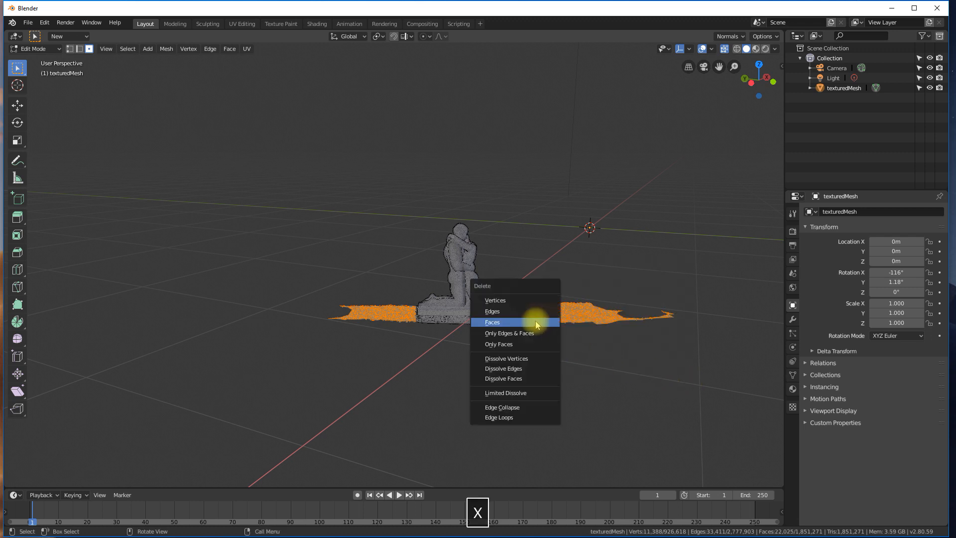
{"action": "left_click", "coordinate": [493, 321]}
{"action": "middle_click_drag", "start_coordinate": [474, 315], "coordinate": [455, 296]}
{"action": "middle_click_drag", "start_coordinate": [453, 309], "coordinate": [441, 239]}
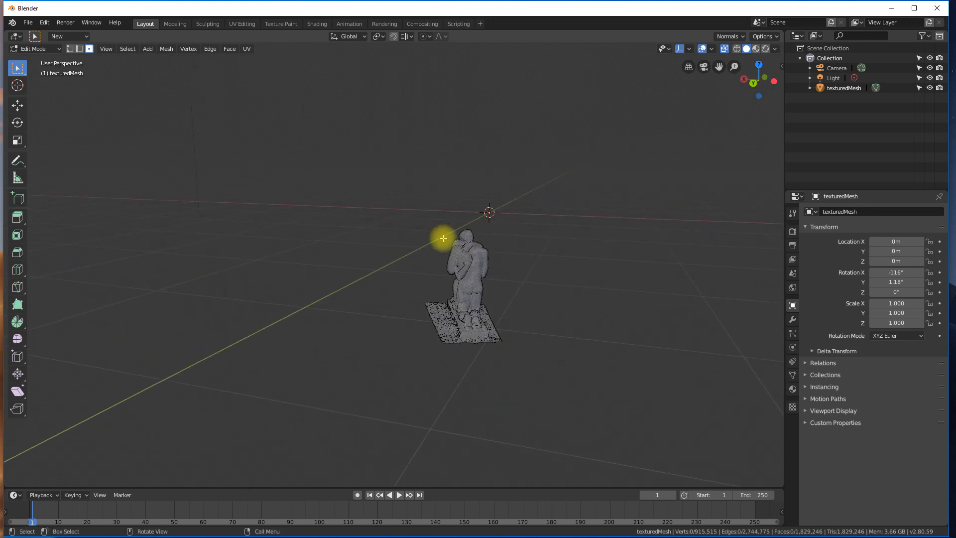
Step: Open the file StatueHighRes.blend from the Meshroom Texturing folder
{"action": "left_click", "coordinate": [28, 22]}
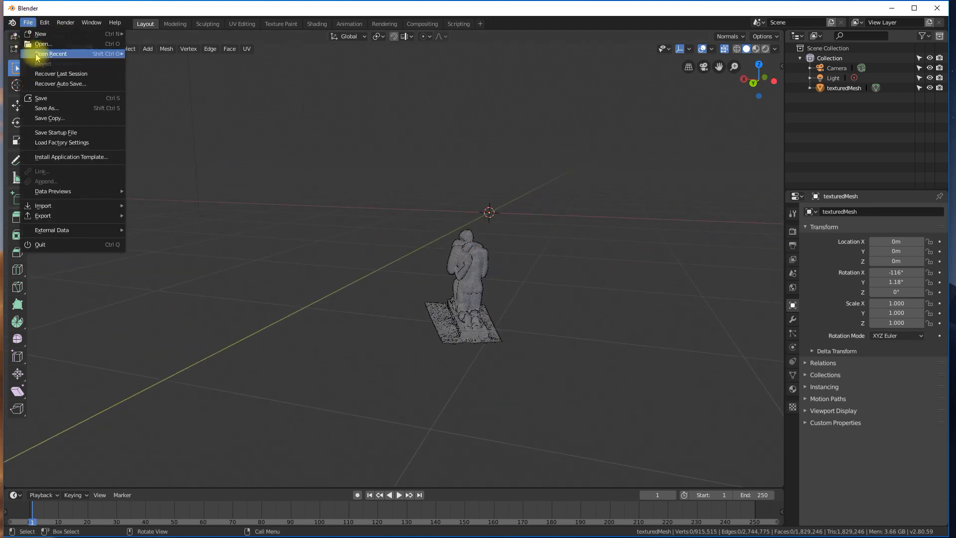
{"action": "left_click", "coordinate": [36, 44]}
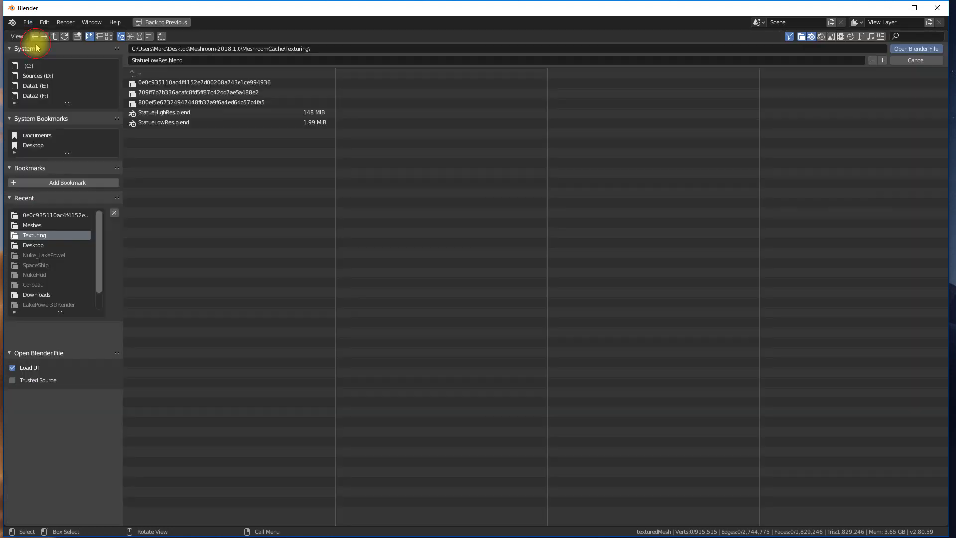
{"action": "left_click", "coordinate": [152, 111]}
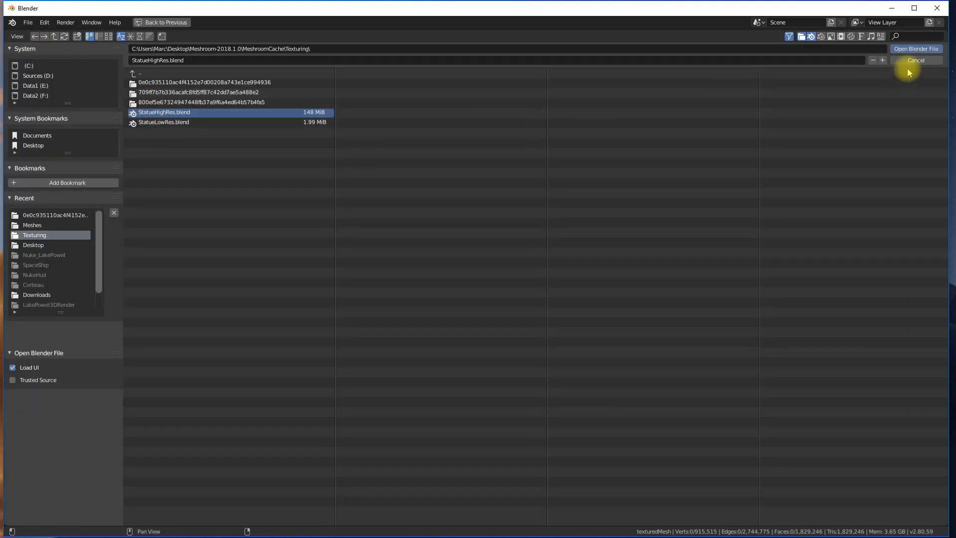
{"action": "left_click", "coordinate": [914, 48]}
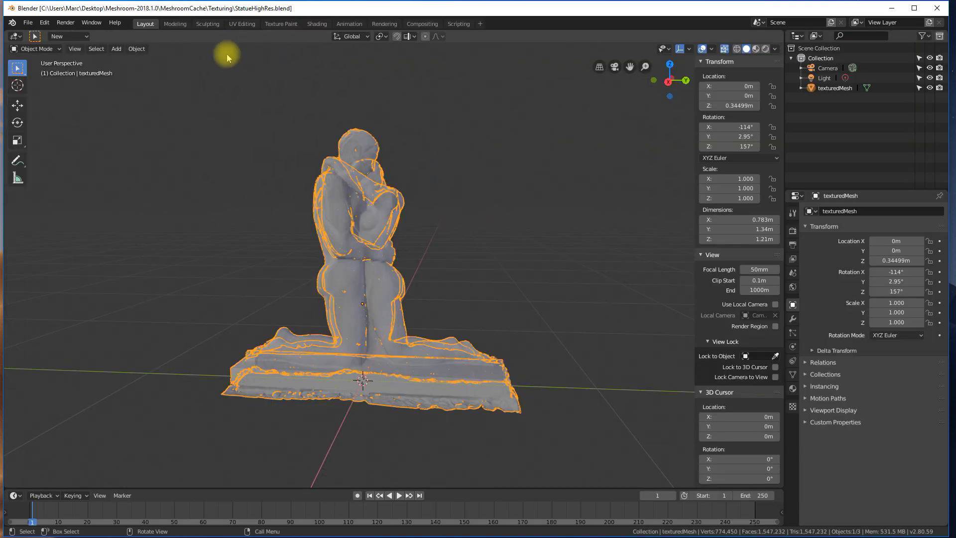
Step: Turn off X-ray display so the cleaned statue shows as a solid surface
{"action": "mouse_move", "coordinate": [432, 111]}
{"action": "middle_mouse_down"}
{"action": "mouse_move", "coordinate": [298, 95]}
{"action": "mouse_move", "coordinate": [426, 107]}
{"action": "middle_mouse_up"}
{"action": "left_click", "coordinate": [725, 49]}
{"action": "middle_click_drag", "start_coordinate": [410, 167], "coordinate": [433, 106]}
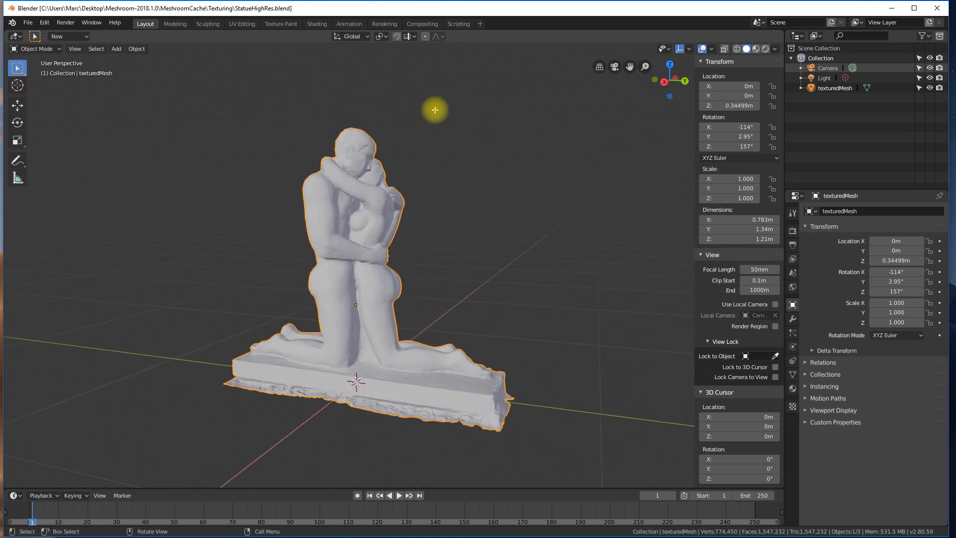
Step: Switch to the Shading workspace and examine the textured statue up close
{"action": "left_click", "coordinate": [314, 24]}
{"action": "scroll", "coordinate": [369, 105], "scroll_direction": "down", "scroll_amount": 5}
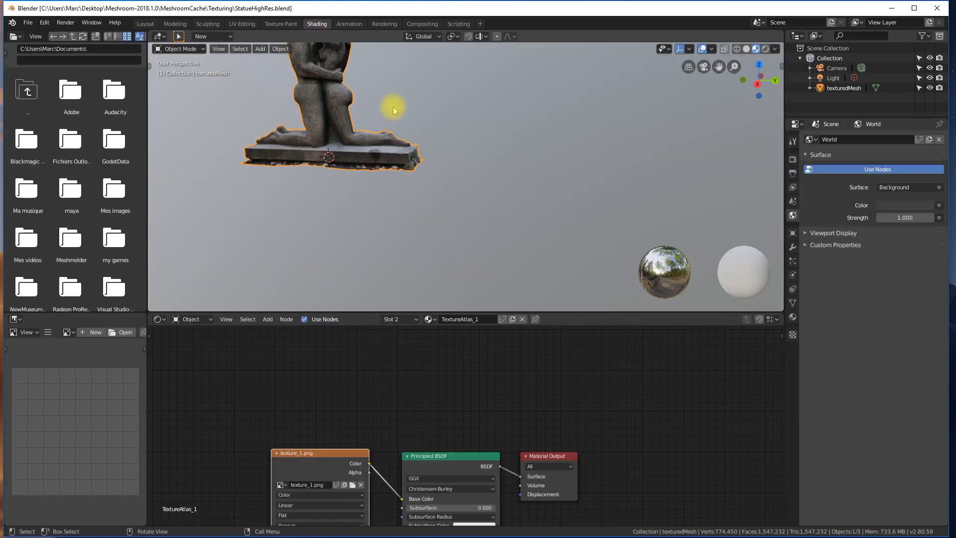
{"action": "scroll", "coordinate": [423, 147], "scroll_direction": "up", "scroll_amount": 6}
{"action": "middle_click_drag", "start_coordinate": [380, 145], "coordinate": [474, 147]}
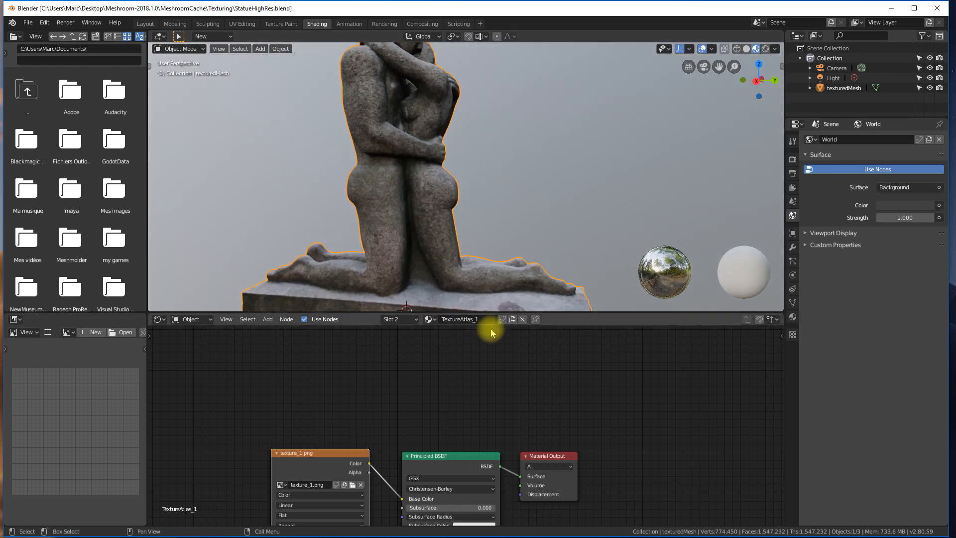
Step: Move the Principled BSDF and texture_1.png nodes of TextureAtlas_1 higher in the node graph so their settings are readable
{"action": "left_click_drag", "start_coordinate": [443, 452], "coordinate": [446, 376]}
{"action": "left_click_drag", "start_coordinate": [325, 454], "coordinate": [323, 381]}
{"action": "left_click_drag", "start_coordinate": [455, 380], "coordinate": [440, 371]}
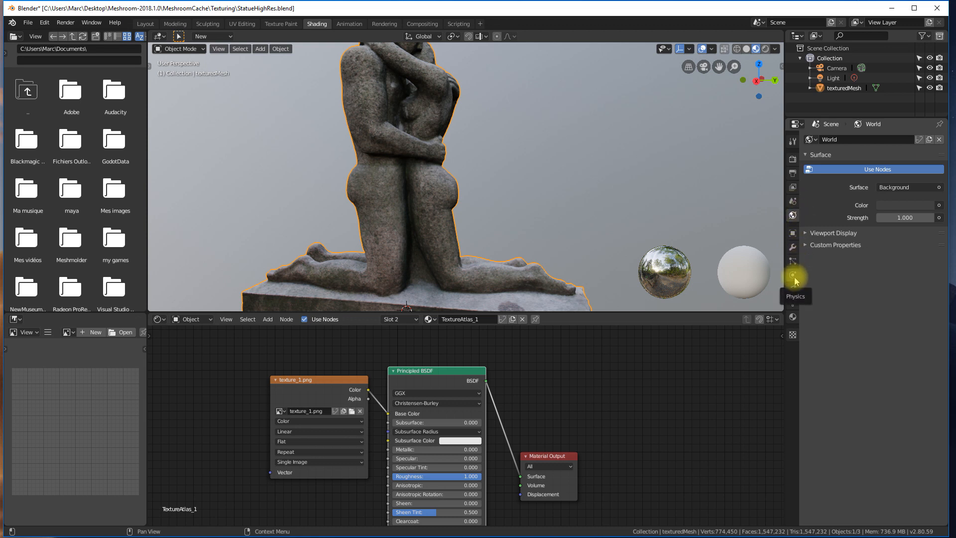
Step: Go through the materials TextureAtlas_0, TextureAtlas_1 and TextureAtlas_2, and move the texture_2.png node down beside its Principled BSDF
{"action": "left_click", "coordinate": [793, 316]}
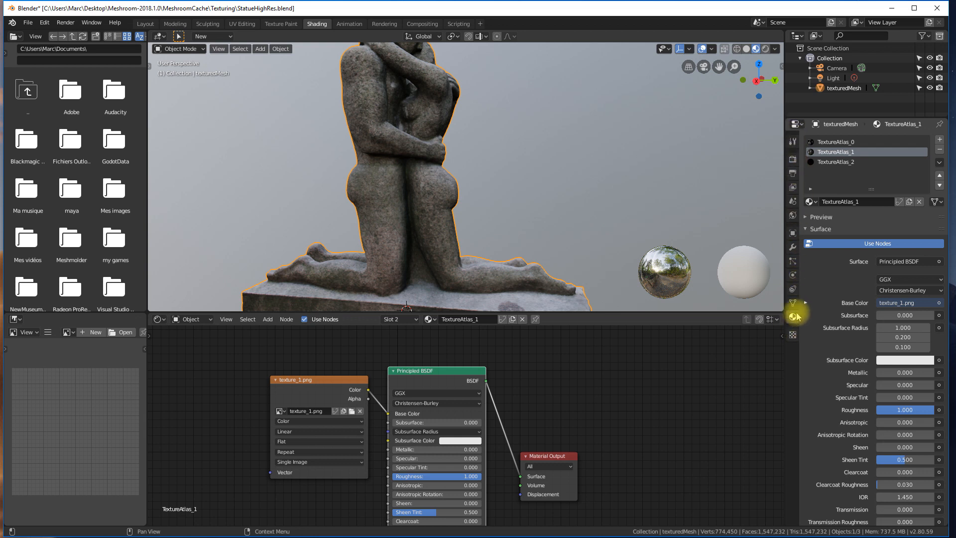
{"action": "left_click", "coordinate": [826, 142]}
{"action": "left_click", "coordinate": [833, 153]}
{"action": "left_click", "coordinate": [834, 161]}
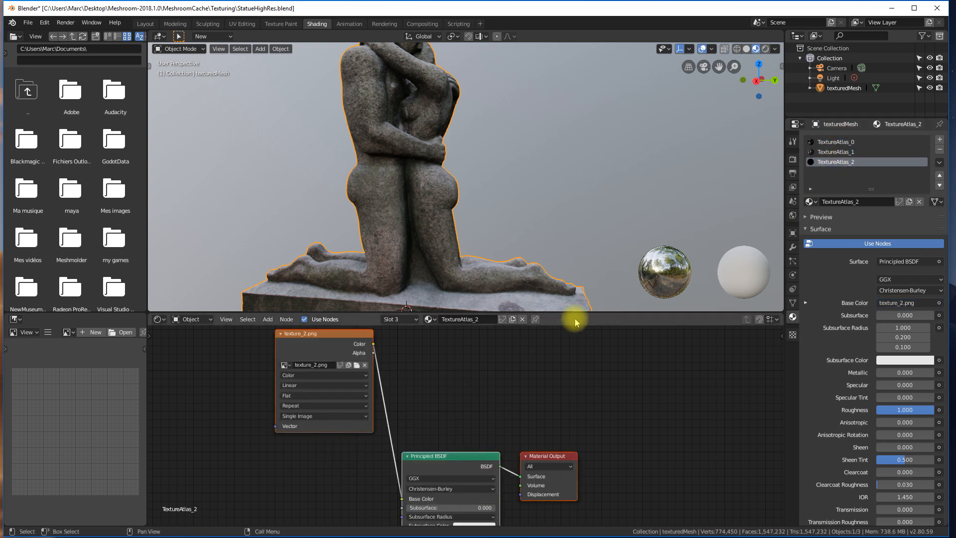
{"action": "left_click", "coordinate": [317, 334]}
{"action": "left_click_drag", "start_coordinate": [317, 340], "coordinate": [309, 443]}
Step: Look over the textured statue and return to the Layout workspace with the whole statue in view
{"action": "middle_click_drag", "start_coordinate": [438, 185], "coordinate": [422, 121]}
{"action": "middle_click_drag", "start_coordinate": [483, 240], "coordinate": [426, 184]}
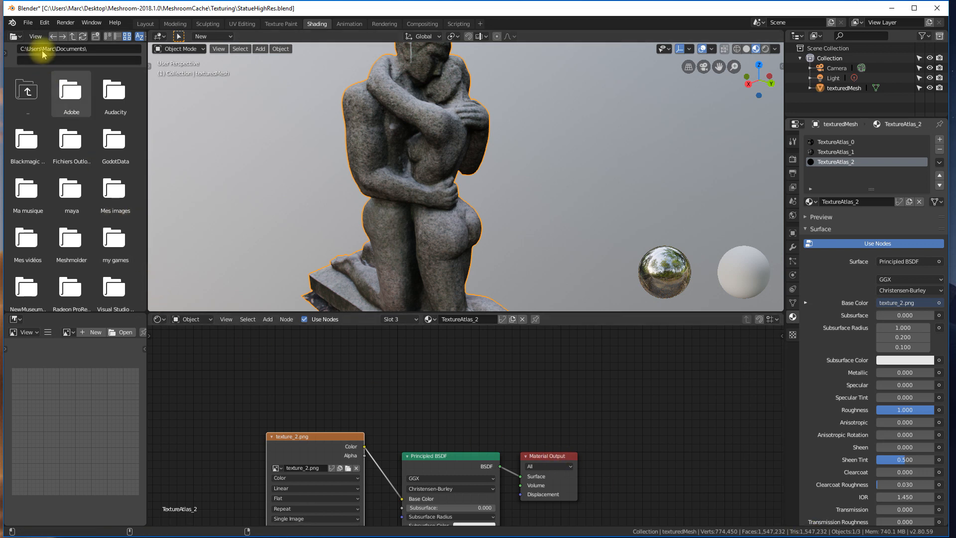
{"action": "left_click", "coordinate": [12, 22]}
{"action": "left_click", "coordinate": [143, 25]}
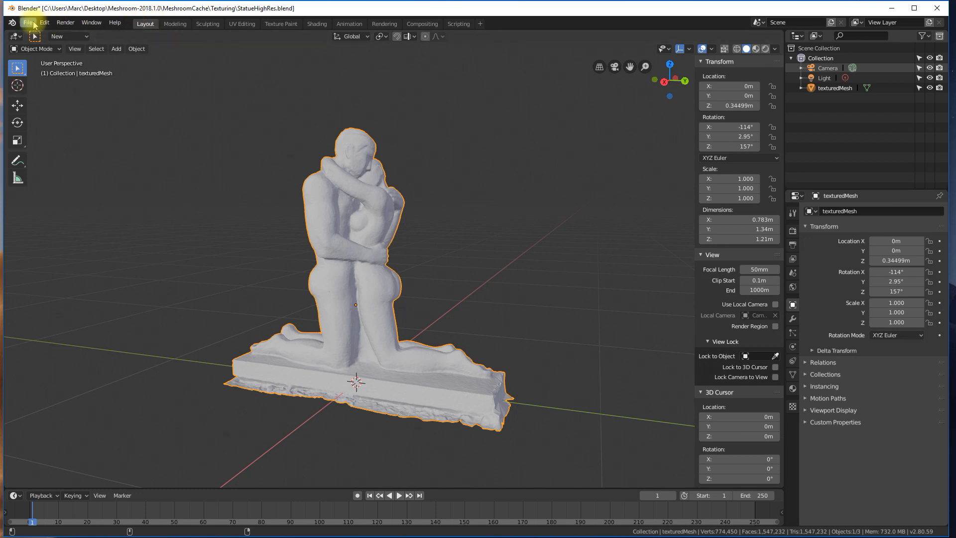
{"action": "middle_click_drag", "start_coordinate": [316, 213], "coordinate": [351, 125]}
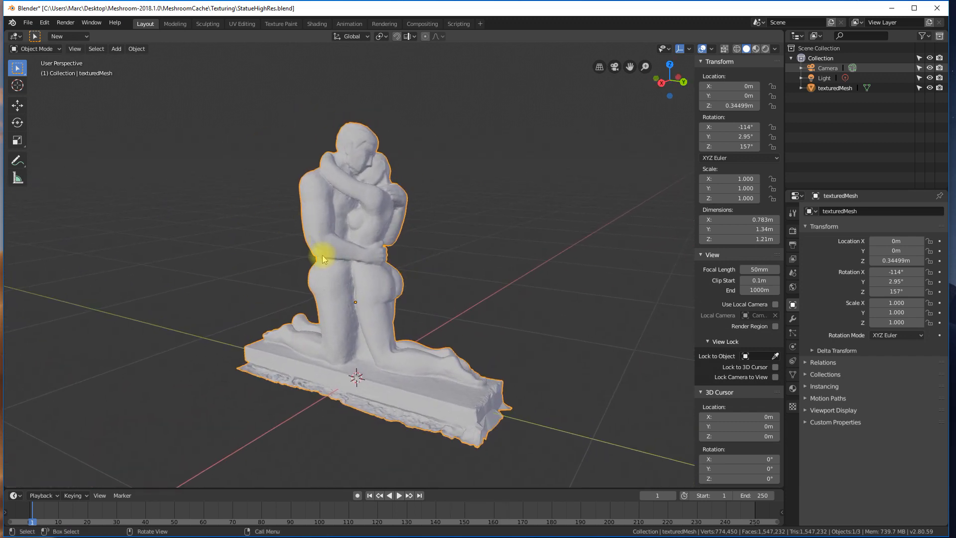
{"action": "middle_click_drag", "start_coordinate": [333, 244], "coordinate": [319, 249], "text": "shift"}
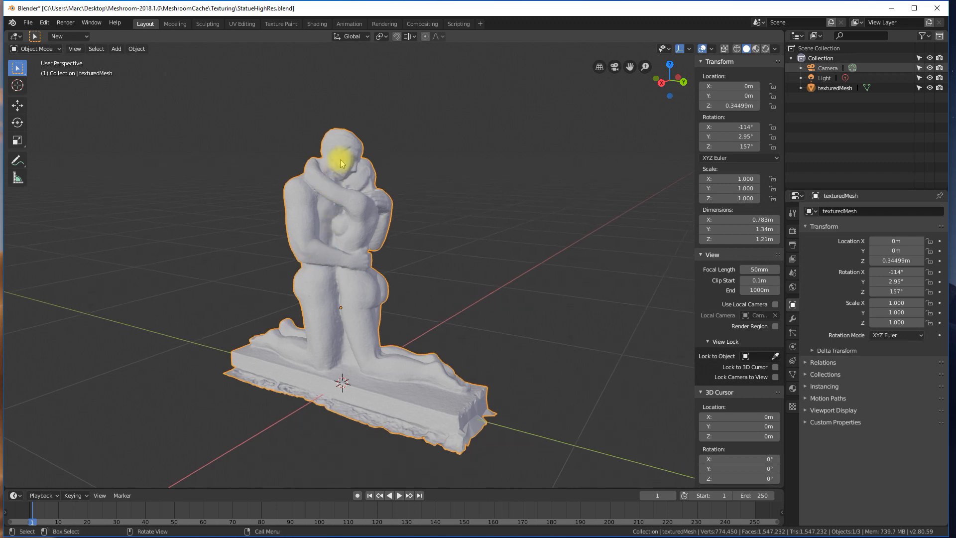
Step: Enter Edit Mode on texturedMesh in face selection, keeping solid shading with X-ray display on
{"action": "key", "text": "Tab"}
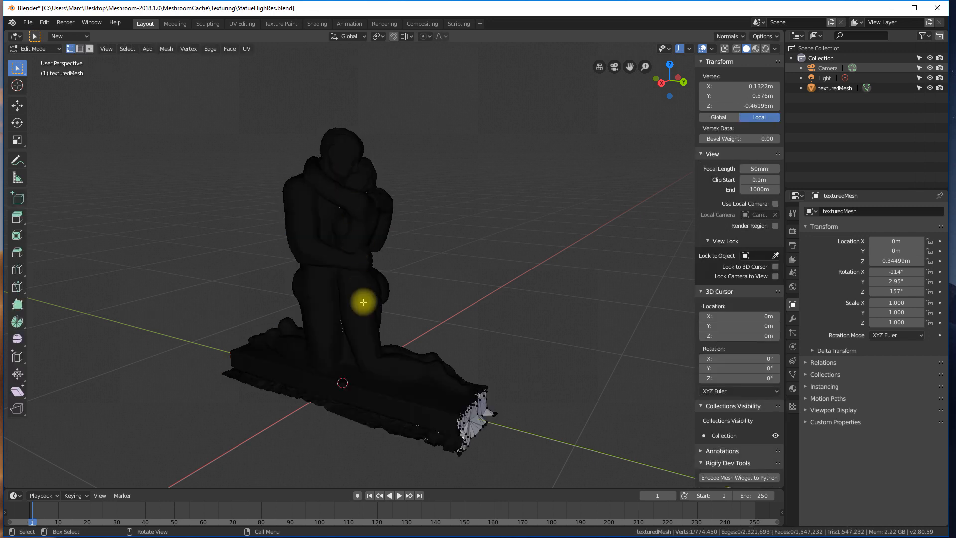
{"action": "left_click", "coordinate": [90, 49]}
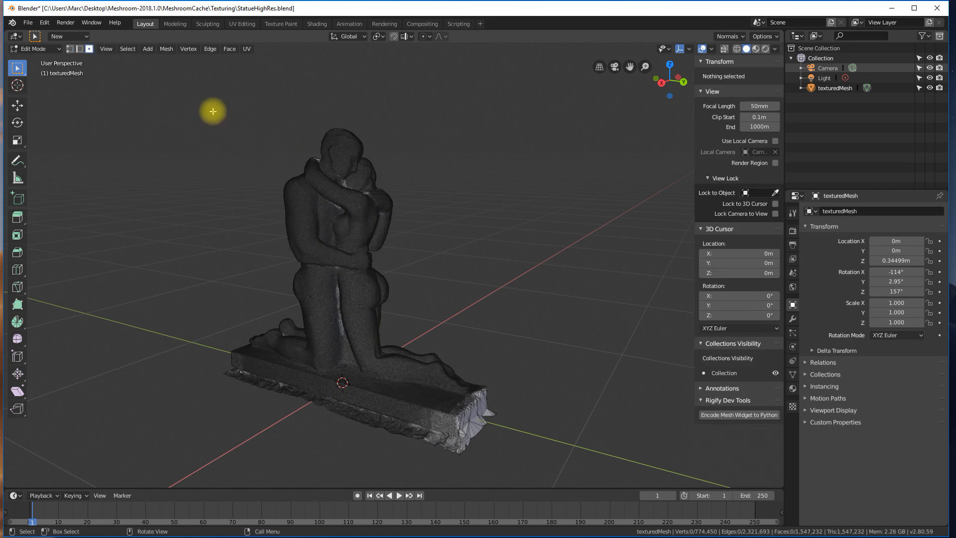
{"action": "left_click", "coordinate": [766, 49]}
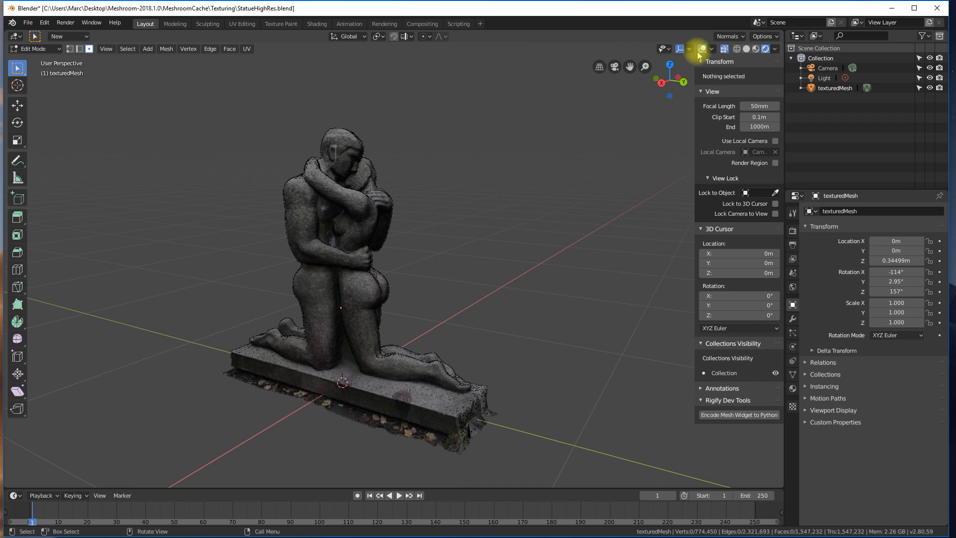
{"action": "left_click", "coordinate": [737, 50]}
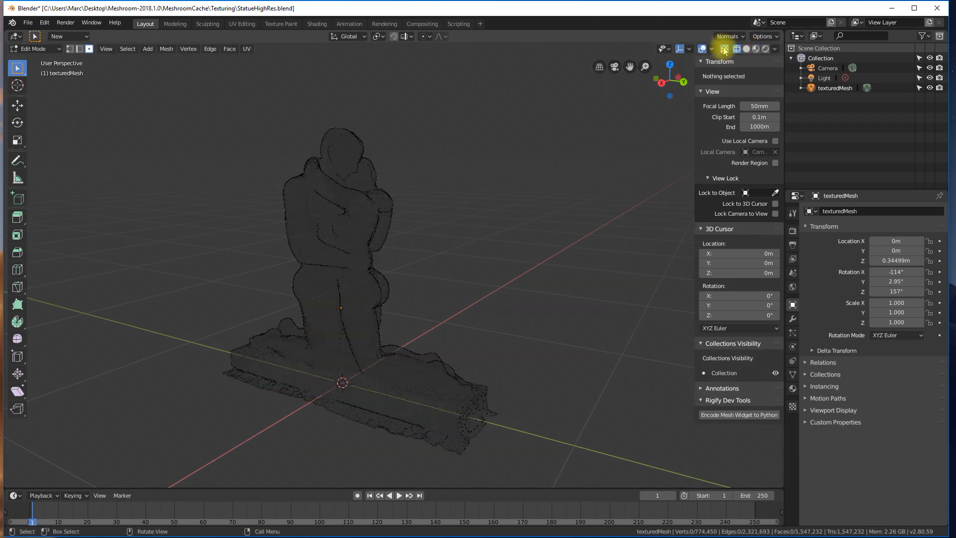
{"action": "left_click", "coordinate": [747, 49]}
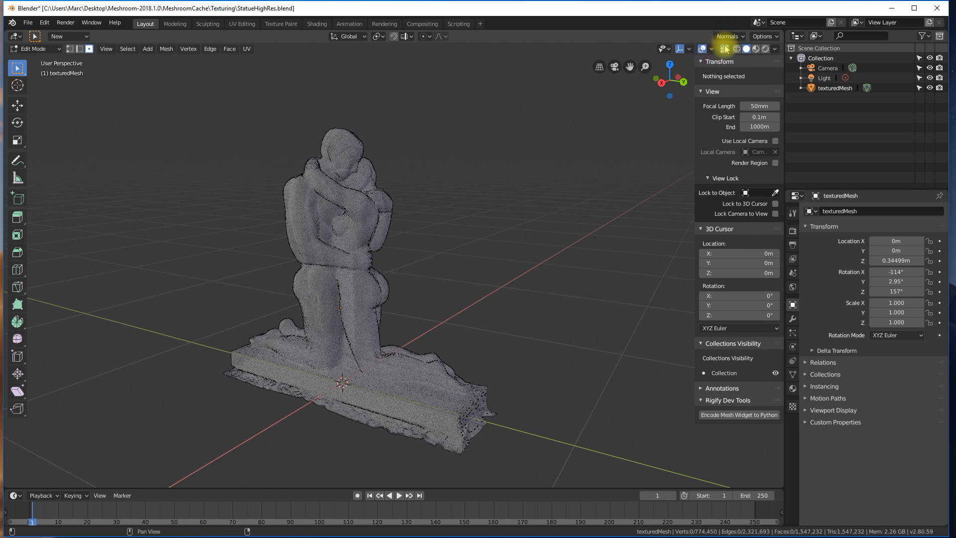
{"action": "left_click", "coordinate": [723, 49]}
{"action": "middle_click_drag", "start_coordinate": [450, 171], "coordinate": [292, 186]}
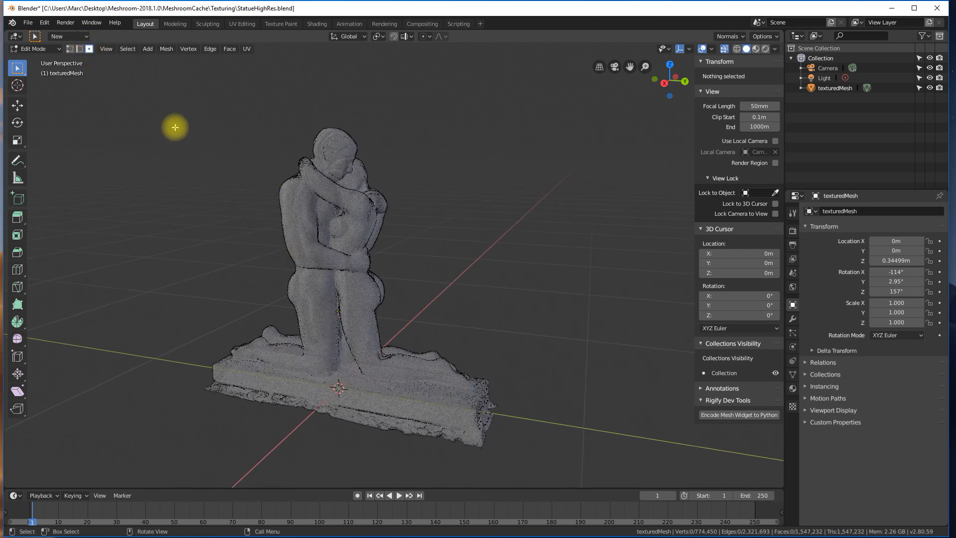
Step: Select all faces of the statue mesh, run Decimate Geometry on them, and expand the operation's settings
{"action": "left_click_drag", "start_coordinate": [153, 96], "coordinate": [524, 478]}
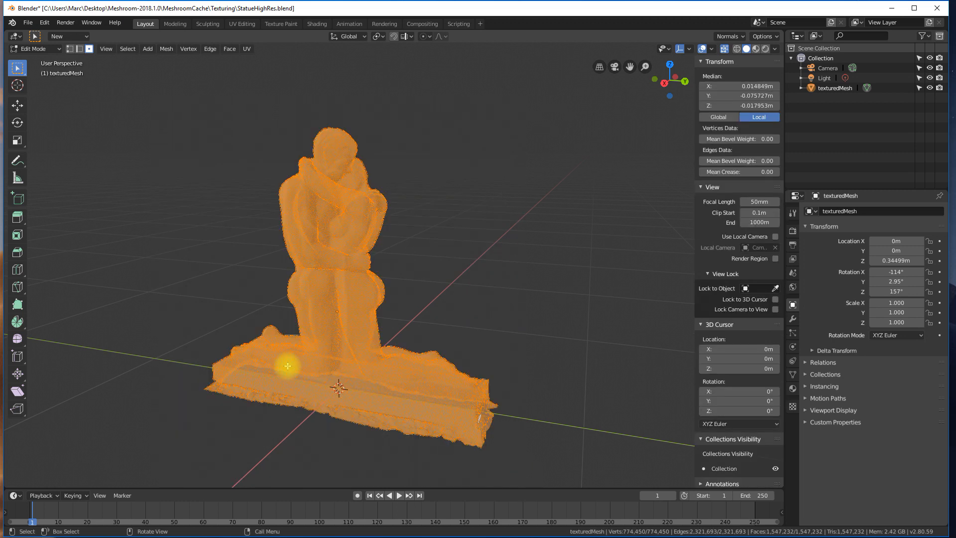
{"action": "left_click", "coordinate": [167, 49]}
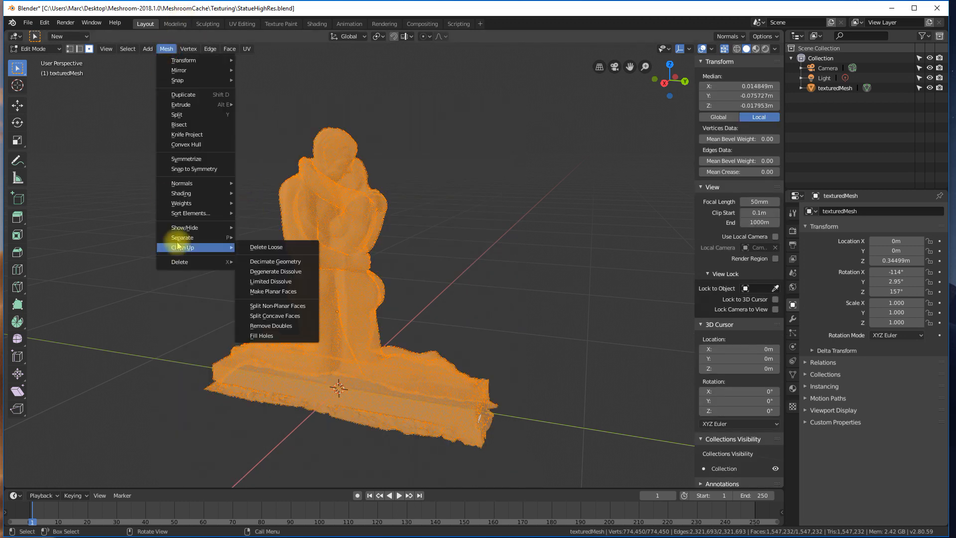
{"action": "mouse_move", "coordinate": [175, 249]}
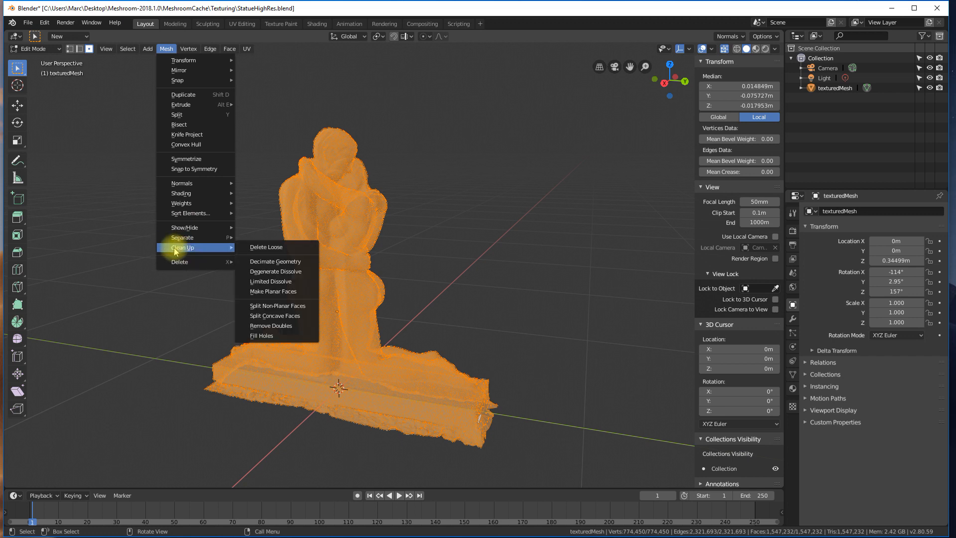
{"action": "left_click", "coordinate": [264, 262]}
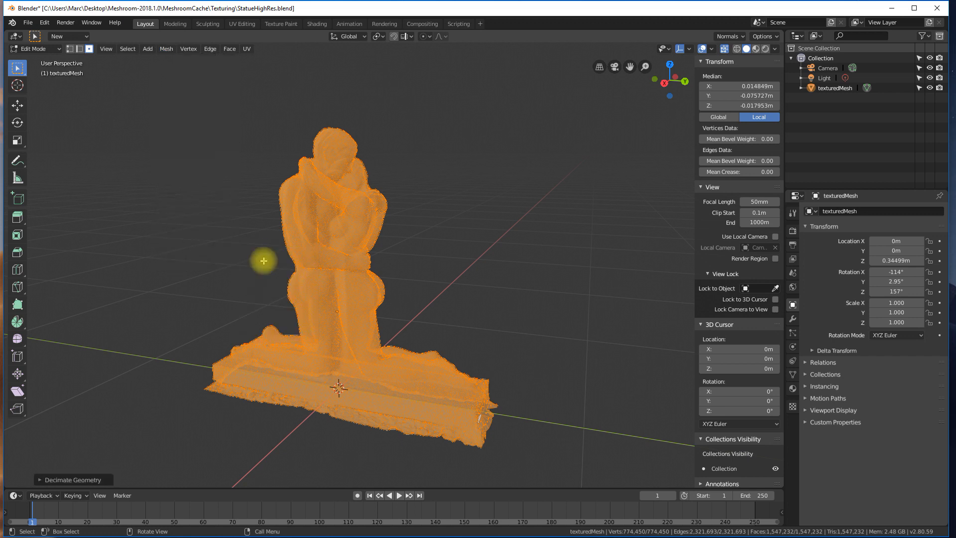
{"action": "left_click", "coordinate": [40, 480]}
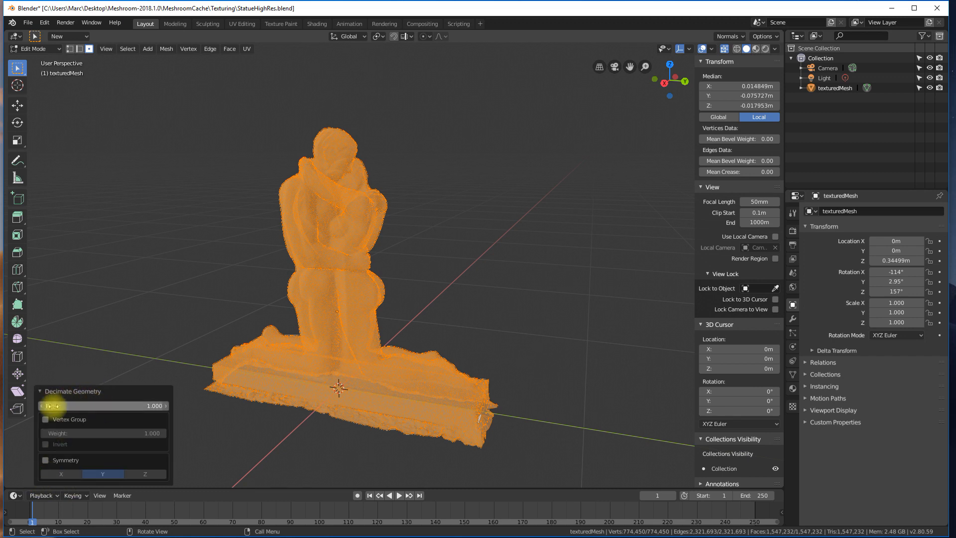
Step: Set the Decimate Geometry ratio to 0.01
{"action": "left_click", "coordinate": [74, 405]}
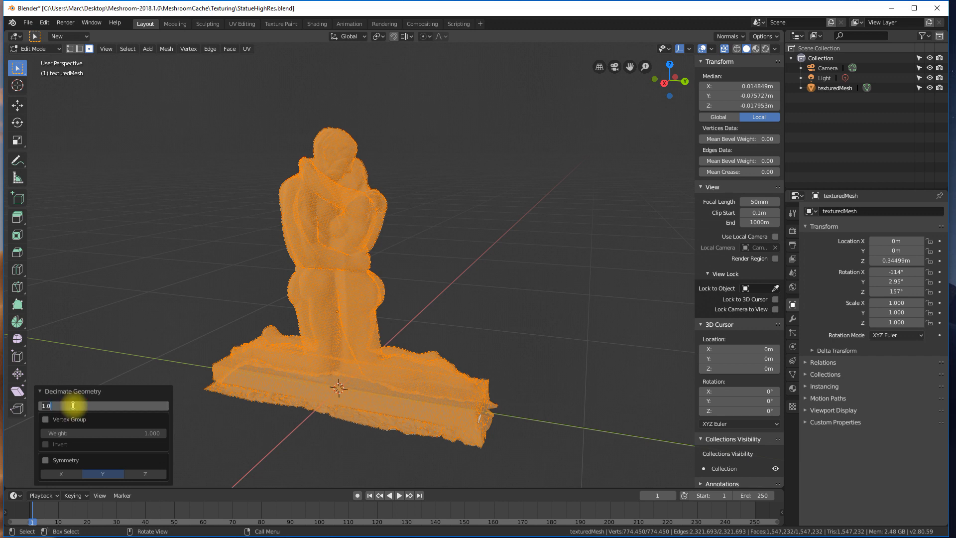
{"action": "type", "text": "0"}
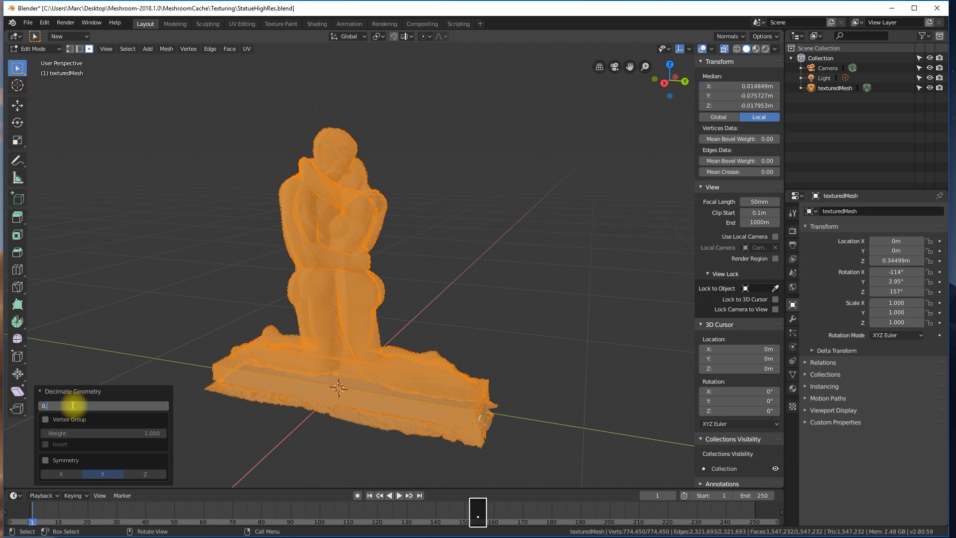
{"action": "type", "text": "."}
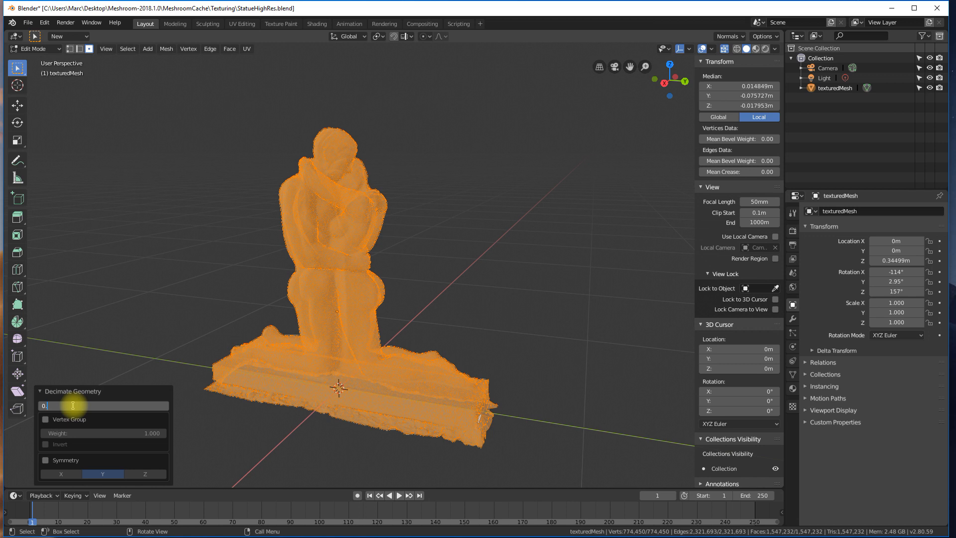
{"action": "type", "text": "012"}
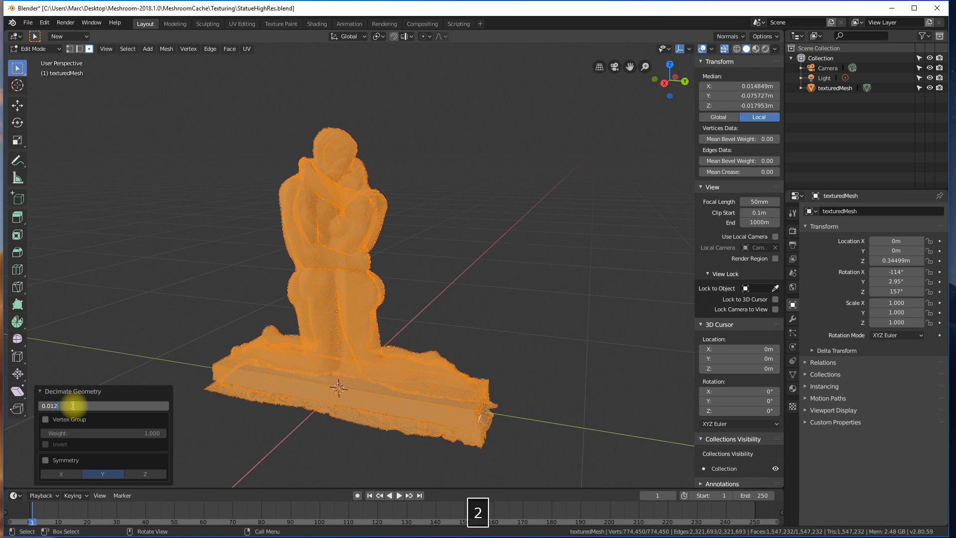
{"action": "key", "text": "BackSpace"}
{"action": "key", "text": "BackSpace"}
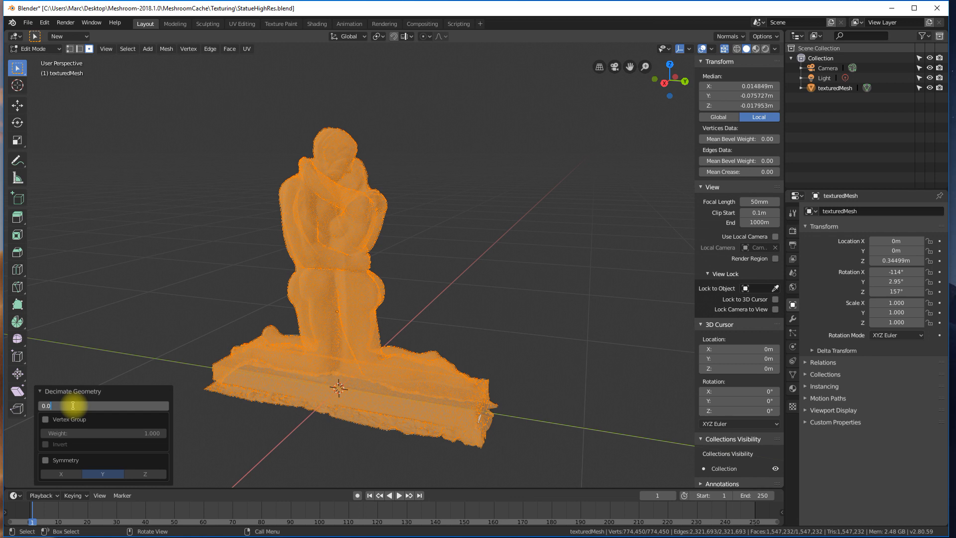
{"action": "type", "text": "1"}
{"action": "key", "text": "Return"}
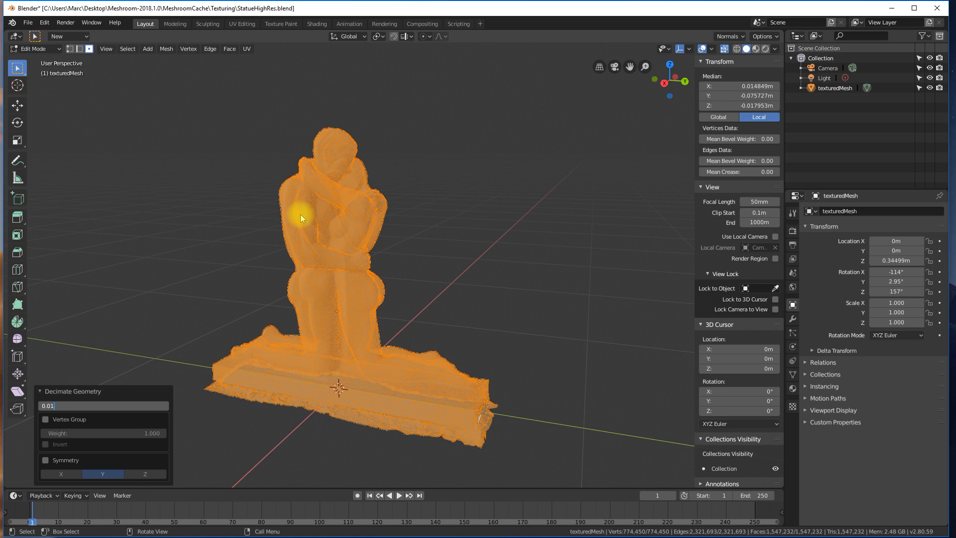
{"action": "key", "text": "Return"}
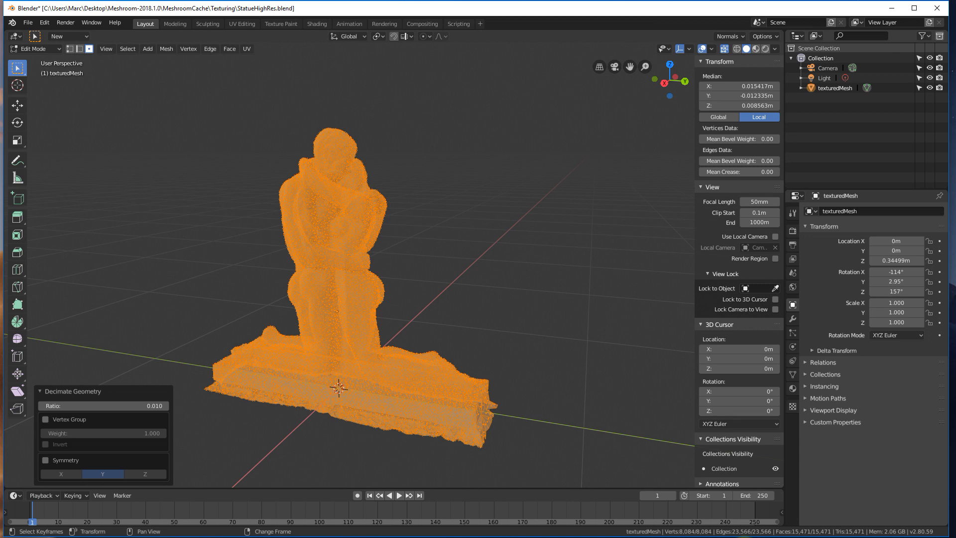
Step: Set the Decimate Geometry ratio to 0.009 and return texturedMesh to Object Mode
{"action": "scroll", "coordinate": [321, 198], "scroll_direction": "up", "scroll_amount": 4}
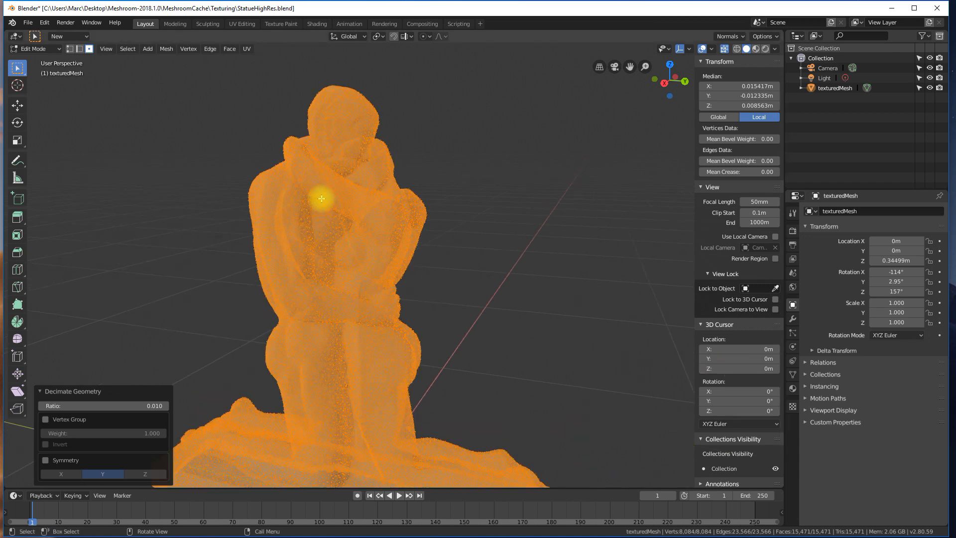
{"action": "scroll", "coordinate": [321, 198], "scroll_direction": "up", "scroll_amount": 3}
{"action": "scroll", "coordinate": [321, 202], "scroll_direction": "down", "scroll_amount": 5}
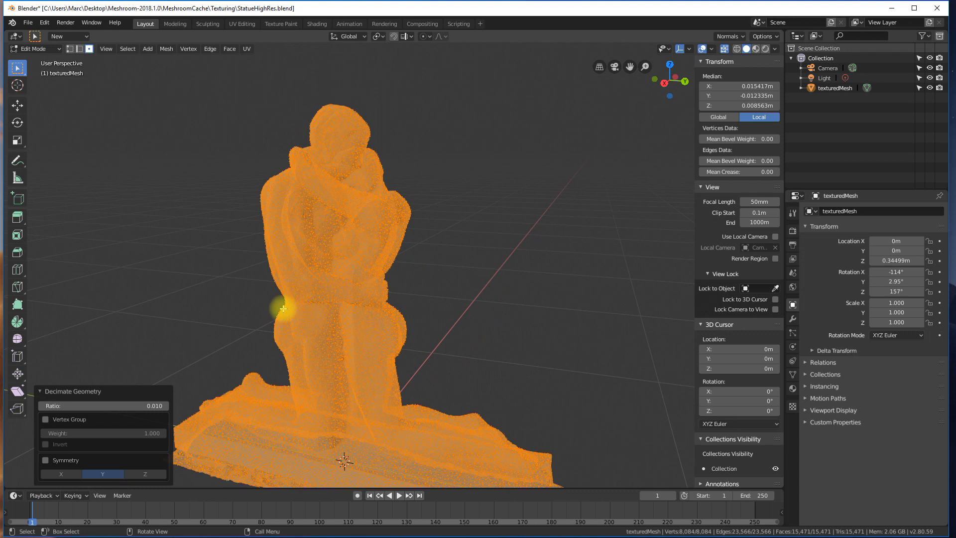
{"action": "left_click", "coordinate": [53, 404]}
{"action": "type", "text": "0.00"}
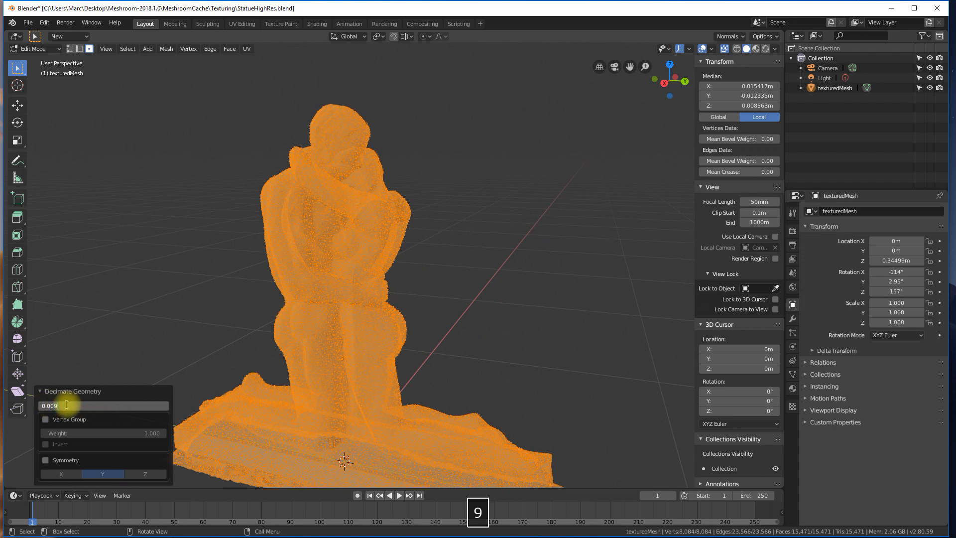
{"action": "type", "text": "9"}
{"action": "key", "text": "Return"}
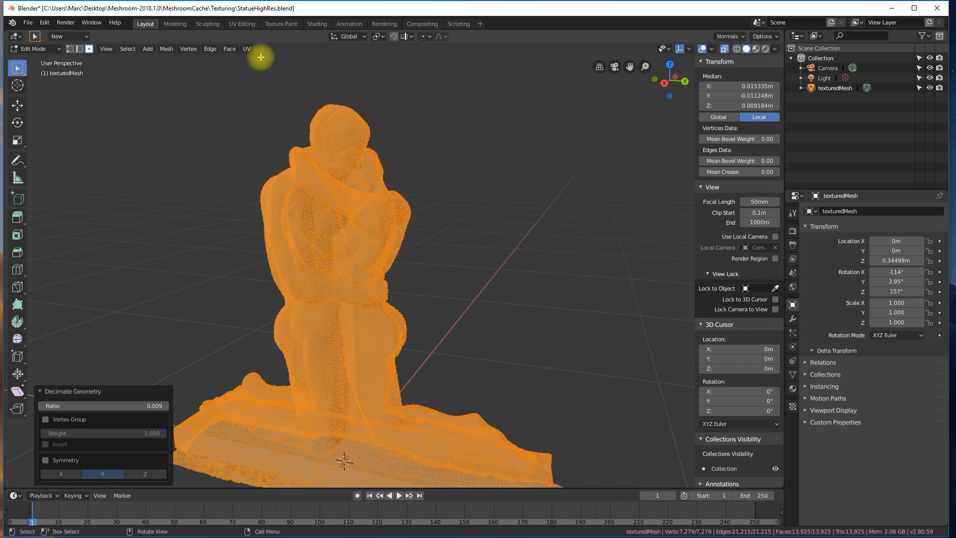
{"action": "key", "text": "Tab"}
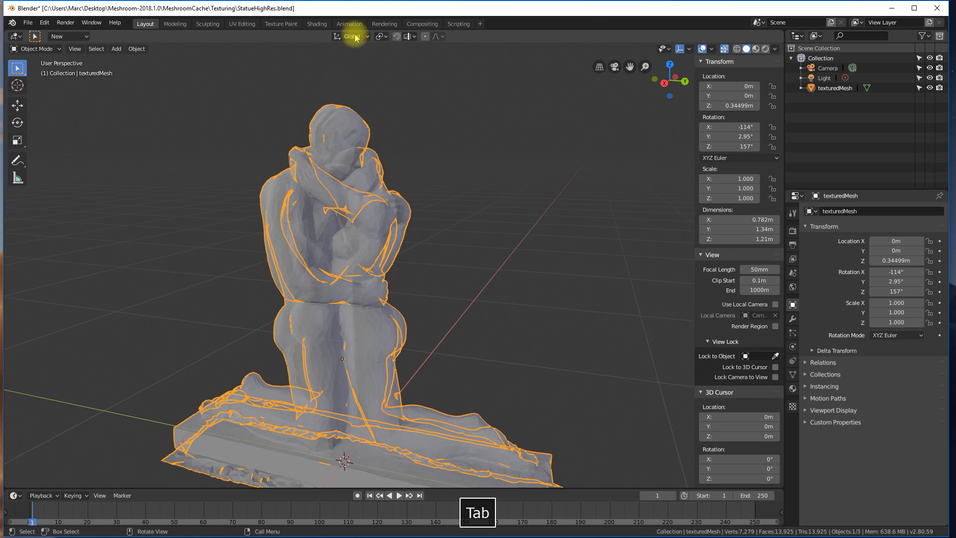
Step: Examine the decimated statue with its textures in the Shading workspace, from the front, back and sides and close up
{"action": "left_click", "coordinate": [313, 25]}
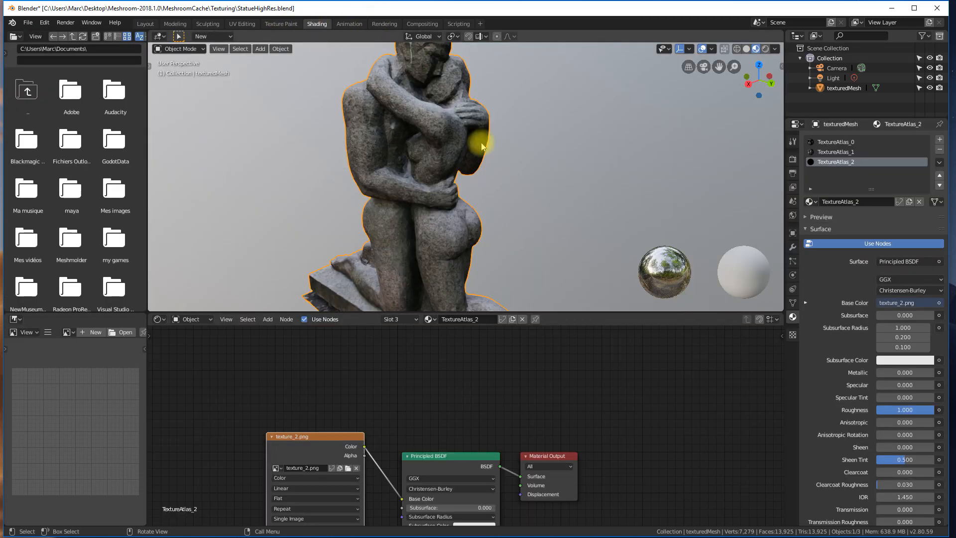
{"action": "scroll", "coordinate": [459, 149], "scroll_direction": "down", "scroll_amount": 4}
{"action": "middle_click_drag", "start_coordinate": [514, 108], "coordinate": [486, 107]}
{"action": "scroll", "coordinate": [473, 105], "scroll_direction": "up", "scroll_amount": 4}
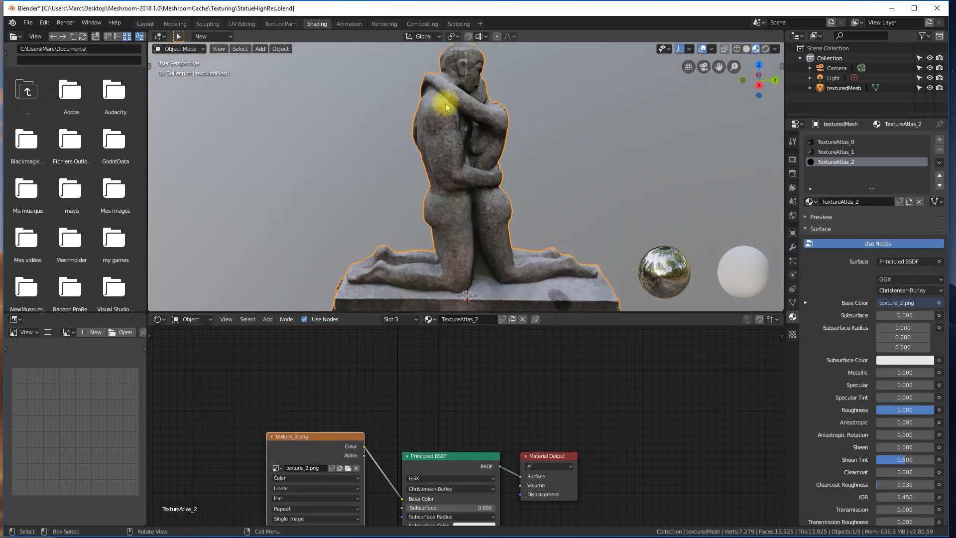
{"action": "middle_click_drag", "start_coordinate": [412, 94], "coordinate": [503, 126]}
{"action": "scroll", "coordinate": [417, 117], "scroll_direction": "up", "scroll_amount": 3}
{"action": "scroll", "coordinate": [432, 211], "scroll_direction": "up", "scroll_amount": 2}
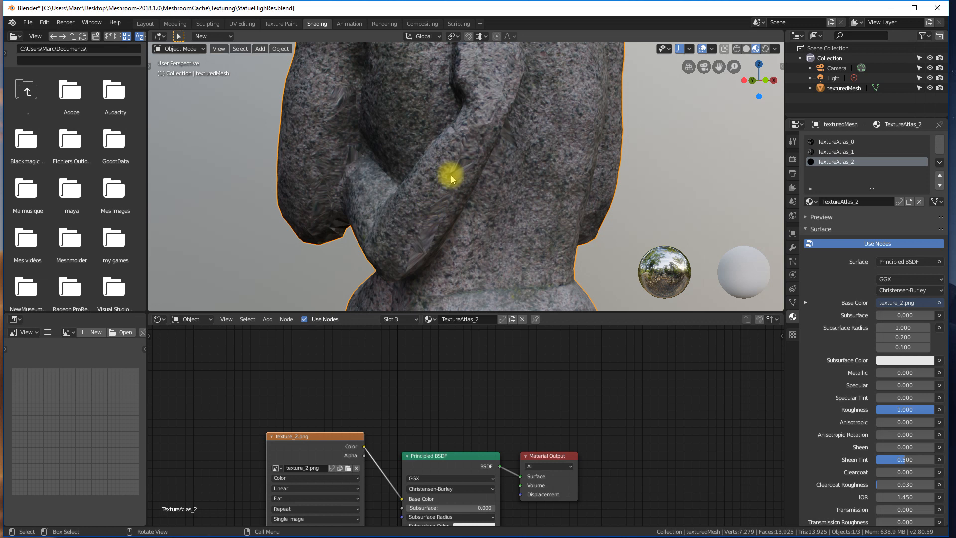
{"action": "middle_click_drag", "start_coordinate": [504, 170], "coordinate": [404, 116]}
{"action": "middle_click_drag", "start_coordinate": [427, 197], "coordinate": [471, 150], "text": "shift"}
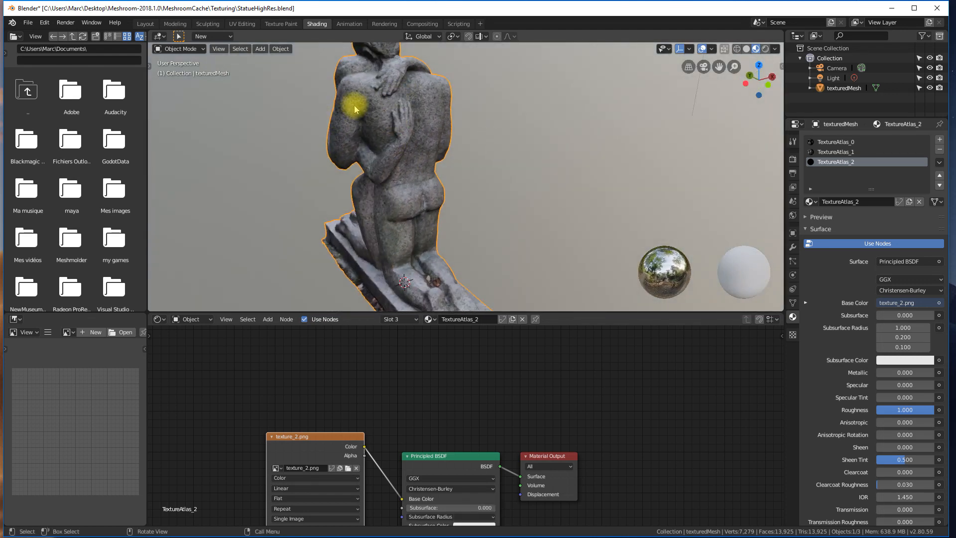
{"action": "middle_click_drag", "start_coordinate": [420, 167], "coordinate": [496, 211]}
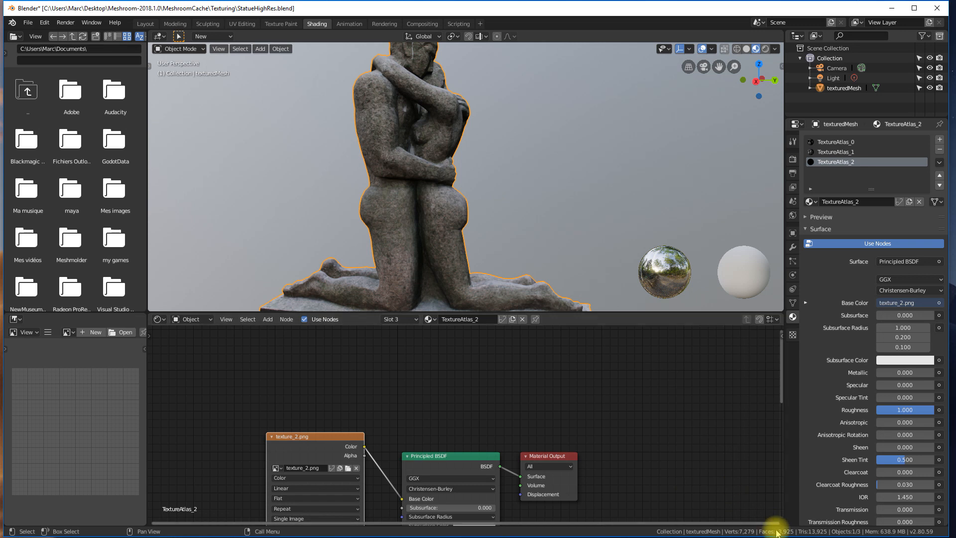
{"action": "middle_click_drag", "start_coordinate": [648, 294], "coordinate": [634, 257]}
{"action": "middle_click_drag", "start_coordinate": [543, 166], "coordinate": [474, 145]}
{"action": "middle_click_drag", "start_coordinate": [560, 227], "coordinate": [486, 201], "text": "shift"}
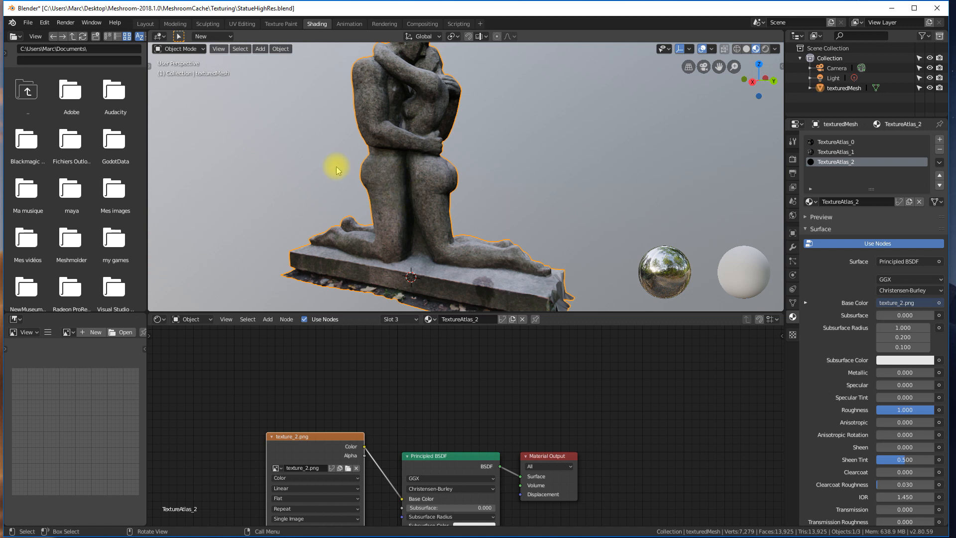
Step: Prepare an FBX export as StatueHighRes.fbx in the Texturing folder, limited to the selected objects
{"action": "left_click", "coordinate": [28, 22]}
{"action": "mouse_move", "coordinate": [60, 215]}
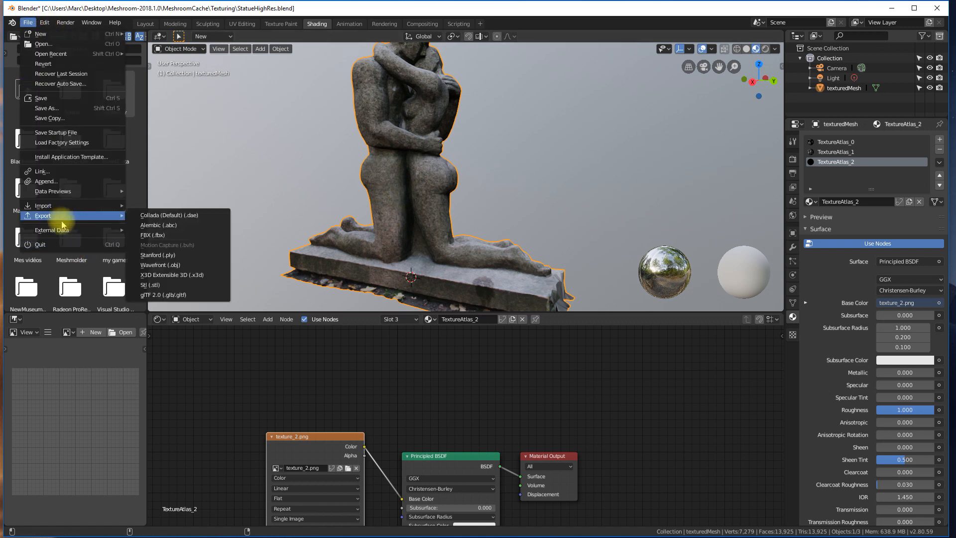
{"action": "left_click", "coordinate": [156, 235]}
{"action": "left_click", "coordinate": [11, 393]}
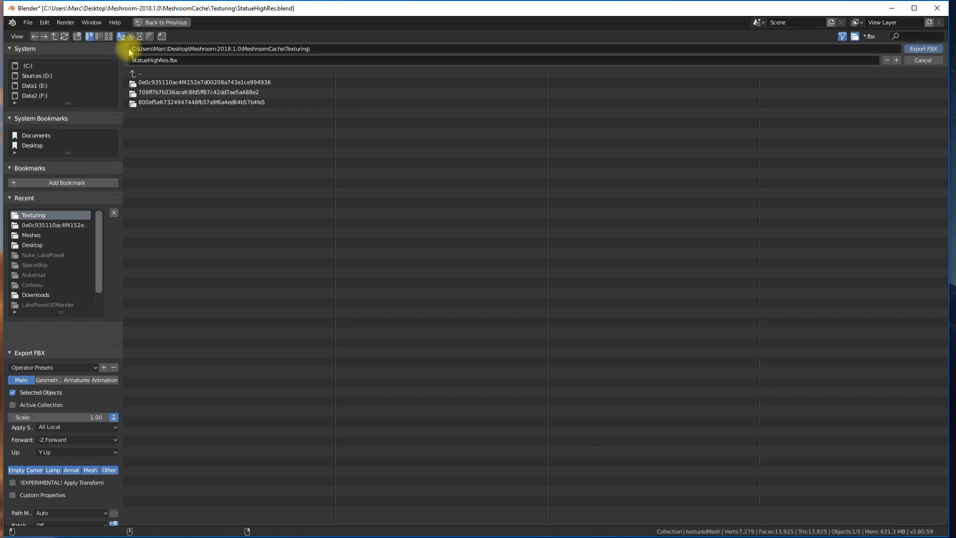
Step: Quit Blender without saving the changes
{"action": "left_click", "coordinate": [937, 8]}
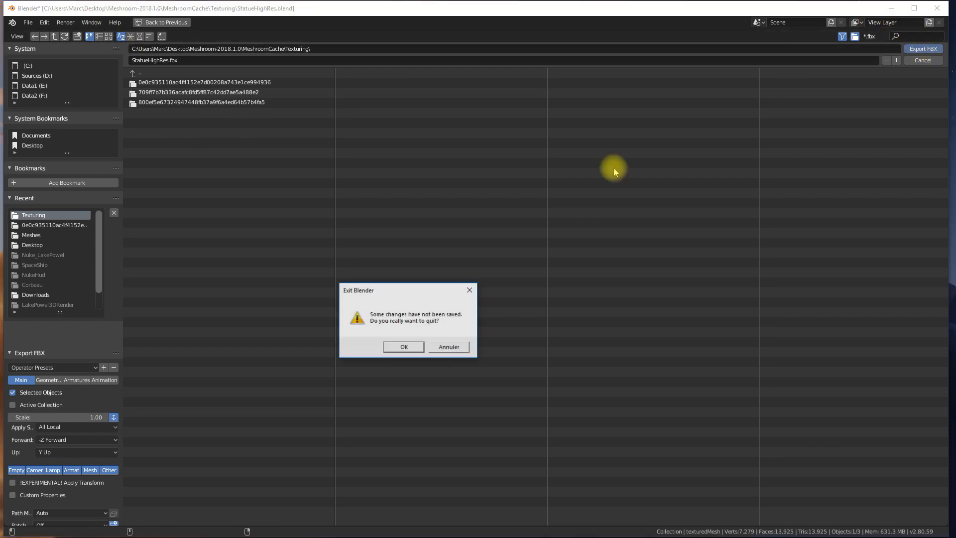
{"action": "left_click", "coordinate": [401, 347]}
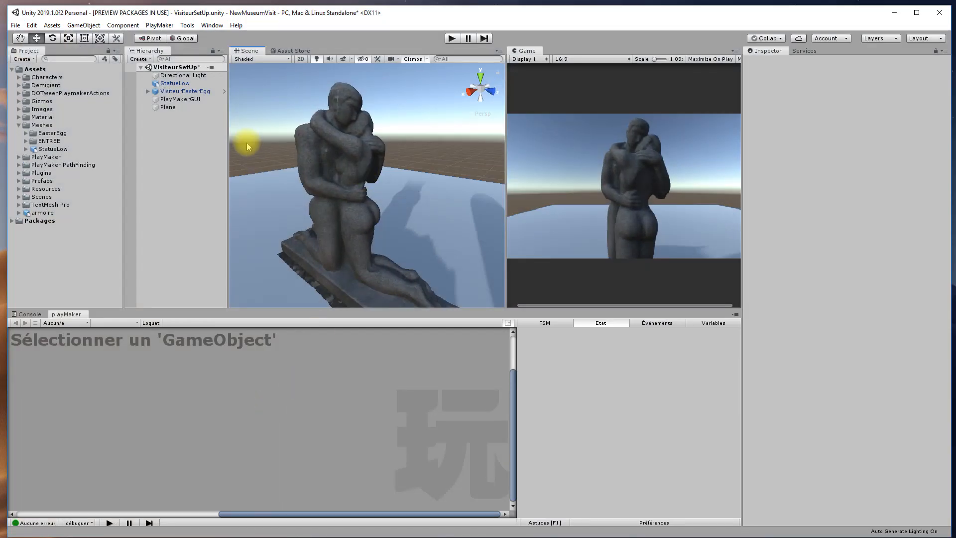
Step: In Unity, view the material import settings of the StatueLow asset in Meshes, and select the statue in the scene
{"action": "left_click", "coordinate": [46, 150]}
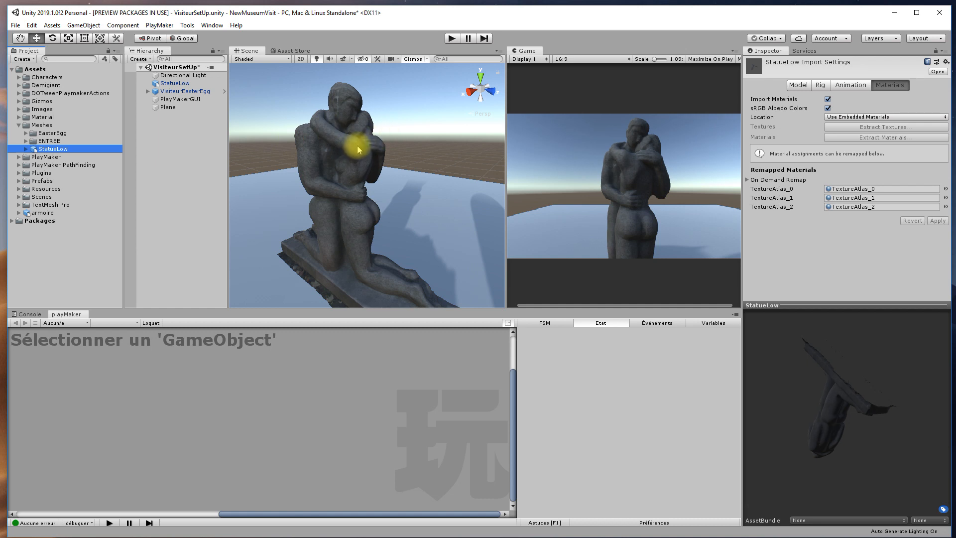
{"action": "left_click", "coordinate": [350, 157]}
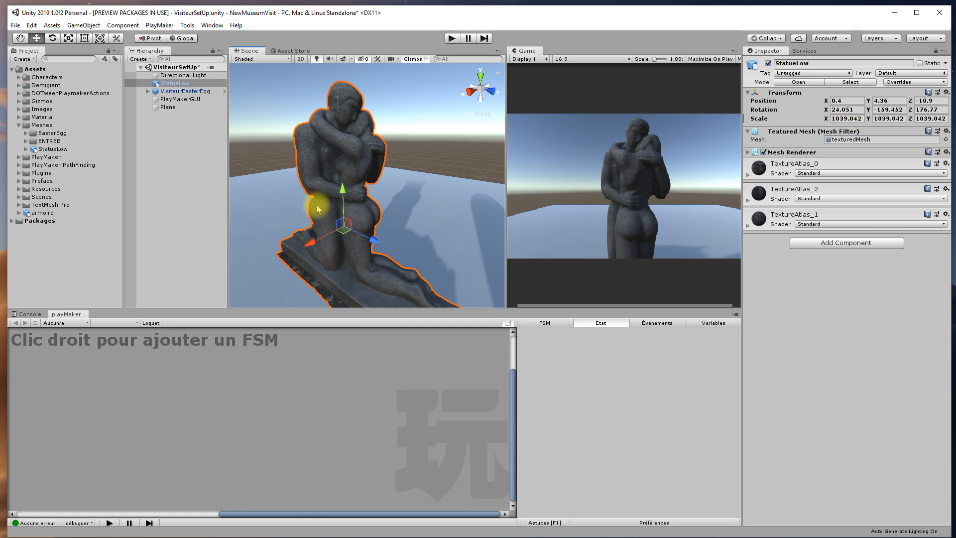
Step: Select the VisiteurEasterEgg capsule beside the statue to check its transform scale
{"action": "scroll", "coordinate": [329, 205], "scroll_direction": "down", "scroll_amount": 5}
{"action": "scroll", "coordinate": [326, 202], "scroll_direction": "up", "scroll_amount": 4}
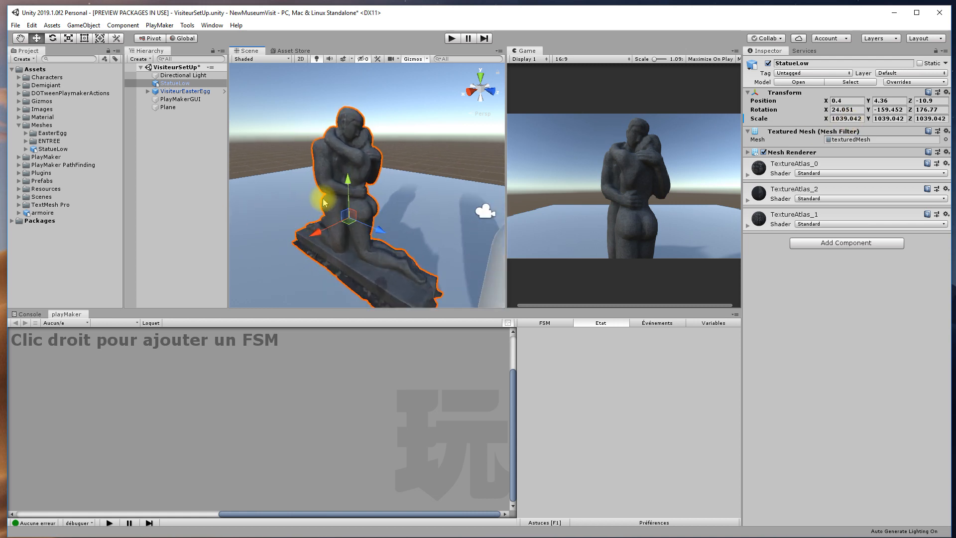
{"action": "scroll", "coordinate": [366, 207], "scroll_direction": "down", "scroll_amount": 7}
{"action": "scroll", "coordinate": [420, 226], "scroll_direction": "down", "scroll_amount": 2}
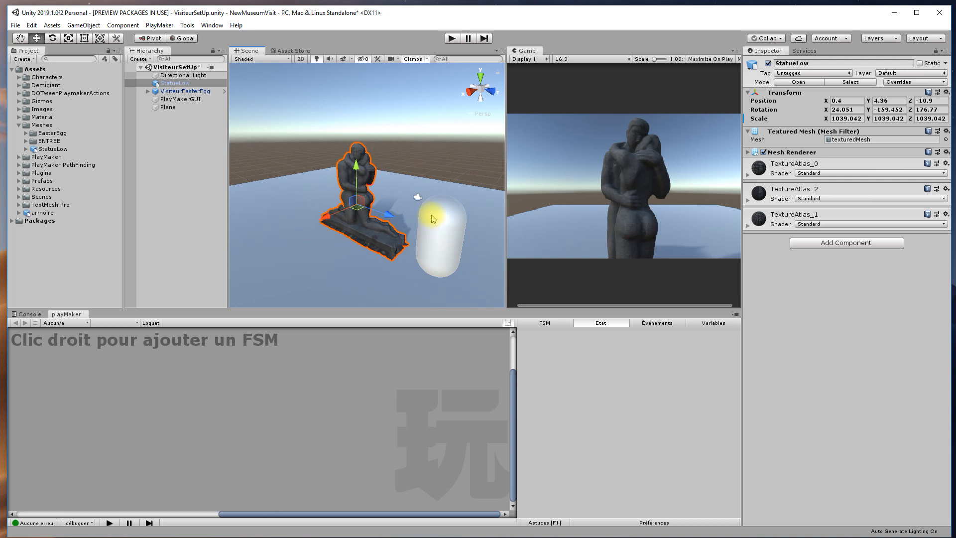
{"action": "left_click", "coordinate": [430, 217]}
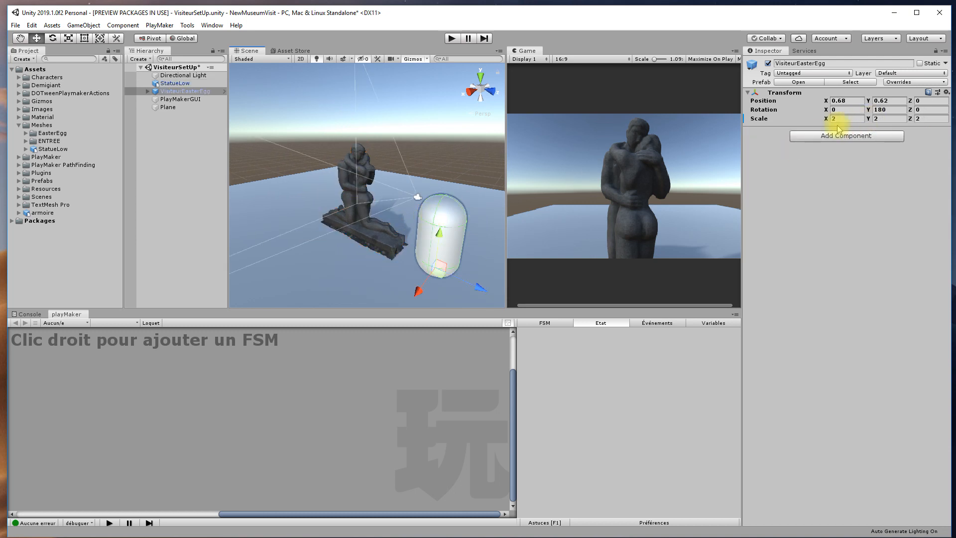
Step: Reselect the StatueLow statue in the scene to view its transform and TextureAtlas materials
{"action": "mouse_move", "coordinate": [376, 142]}
{"action": "middle_mouse_down"}
{"action": "mouse_move", "coordinate": [384, 145]}
{"action": "mouse_move", "coordinate": [337, 145]}
{"action": "mouse_move", "coordinate": [352, 132]}
{"action": "mouse_move", "coordinate": [376, 152]}
{"action": "middle_mouse_up"}
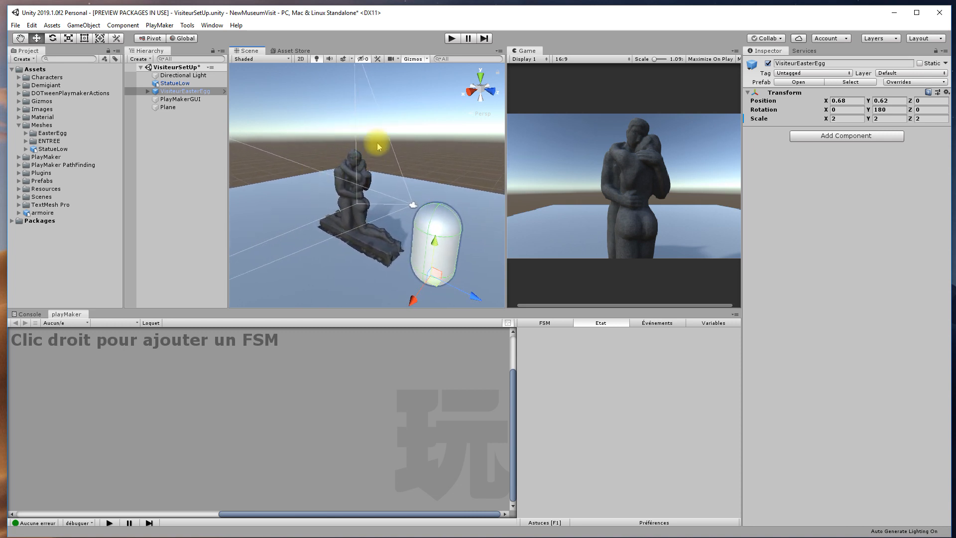
{"action": "scroll", "coordinate": [348, 168], "scroll_direction": "up", "scroll_amount": 3}
{"action": "scroll", "coordinate": [348, 168], "scroll_direction": "up", "scroll_amount": 5}
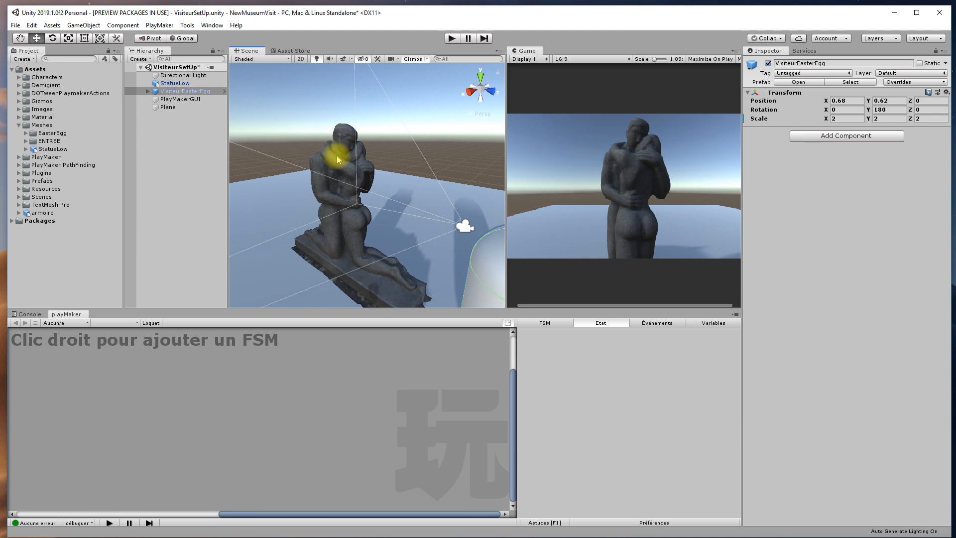
{"action": "left_click", "coordinate": [351, 159]}
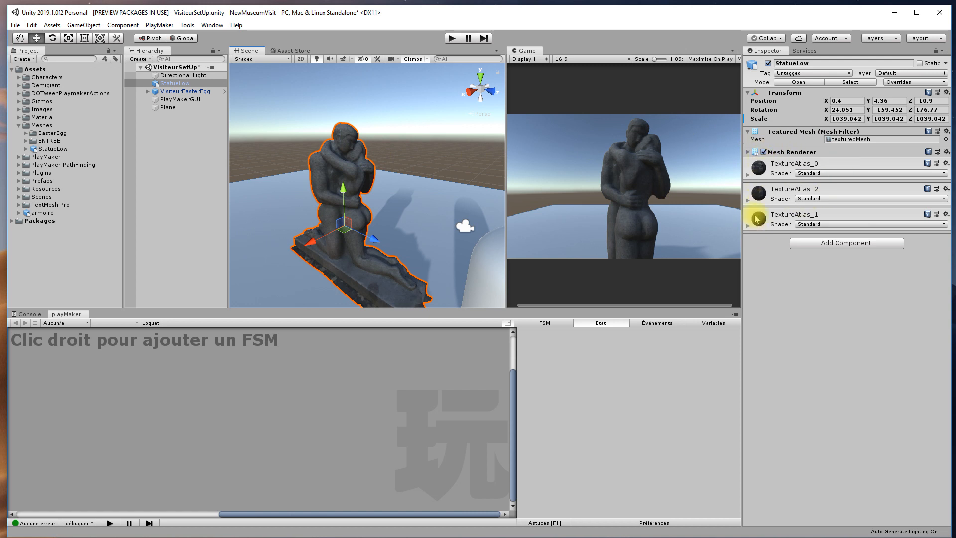
Step: Set the rendering mode of the statue's TextureAtlas_0 material to Transparent
{"action": "left_click", "coordinate": [746, 176]}
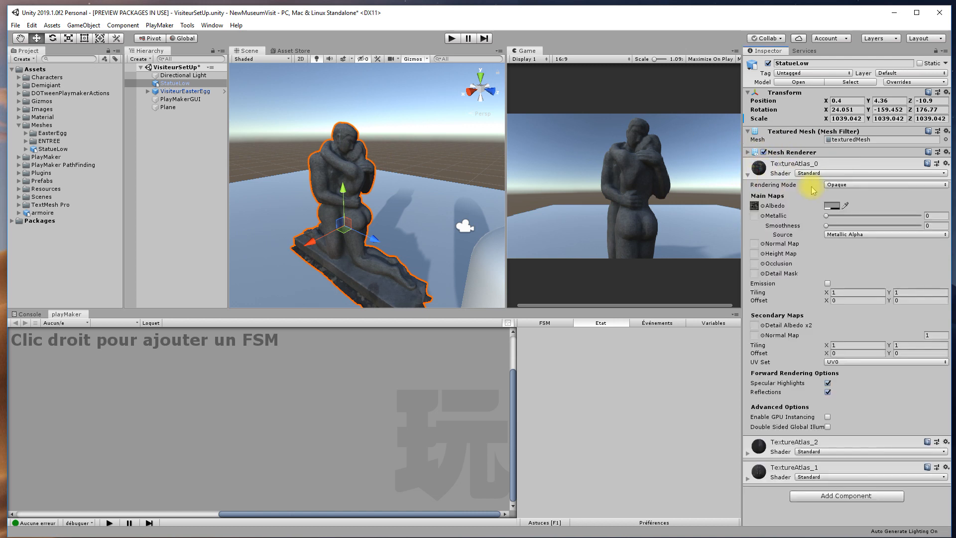
{"action": "left_click", "coordinate": [837, 185]}
{"action": "left_click", "coordinate": [847, 226]}
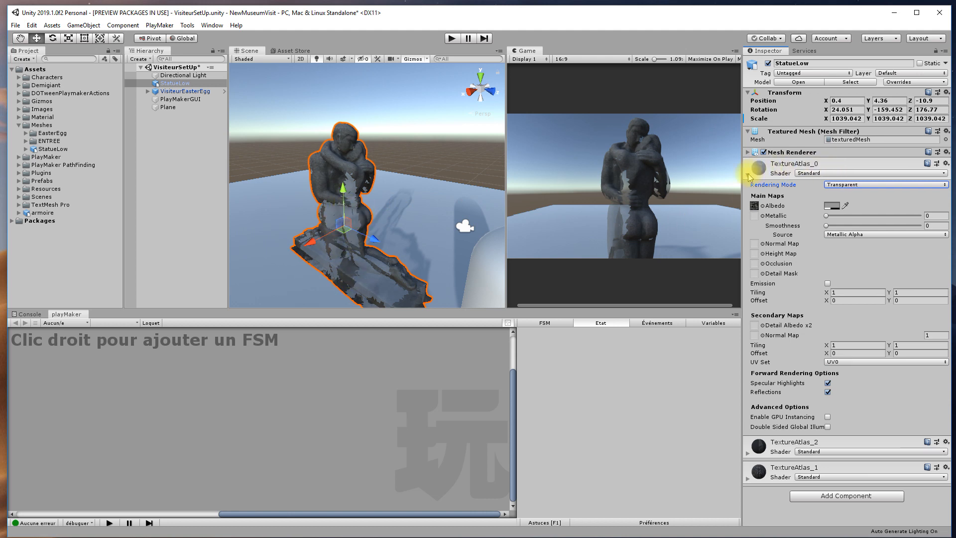
Step: Set the TextureAtlas_0 material's rendering mode back to Opaque and collapse its settings
{"action": "left_click", "coordinate": [832, 184]}
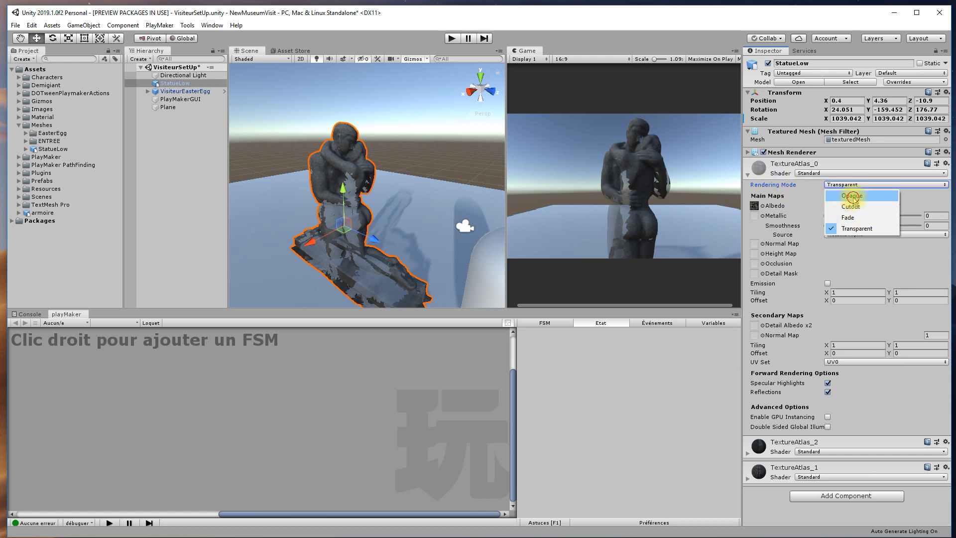
{"action": "left_click", "coordinate": [852, 195]}
{"action": "left_click", "coordinate": [747, 174]}
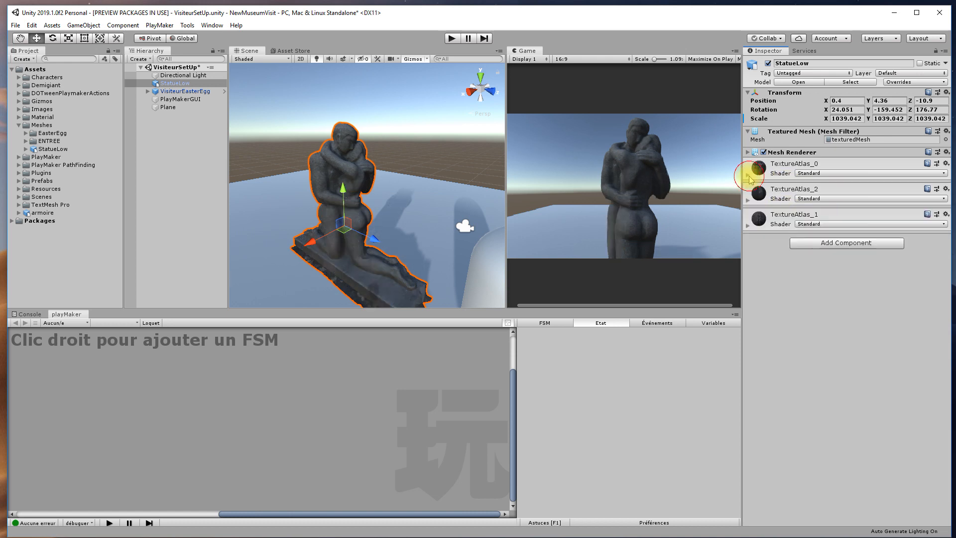
Step: Check the rendering mode of the TextureAtlas_2 and TextureAtlas_1 materials, collapsing each one's settings after viewing
{"action": "left_click", "coordinate": [747, 200]}
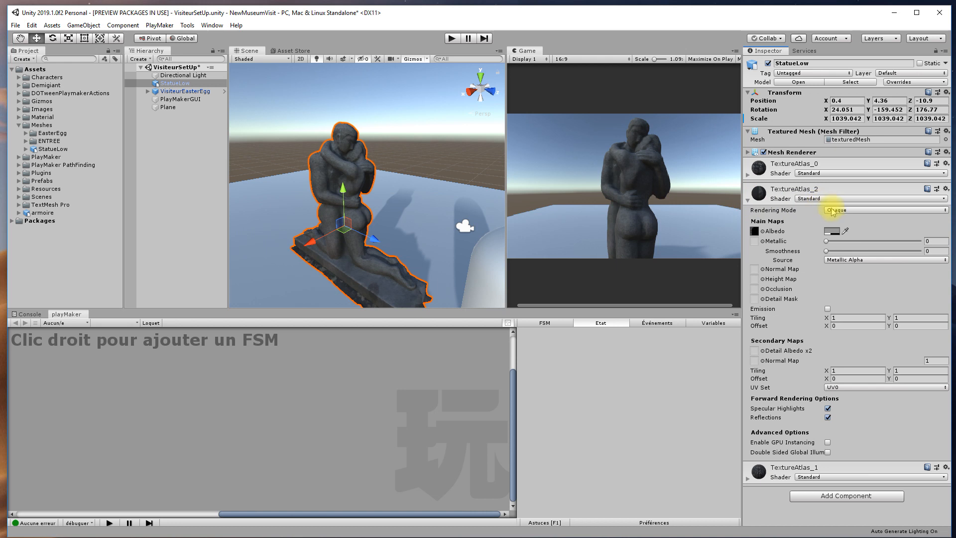
{"action": "left_click", "coordinate": [747, 200]}
{"action": "left_click", "coordinate": [746, 227]}
{"action": "left_click", "coordinate": [747, 226]}
{"action": "mouse_move", "coordinate": [359, 176]}
{"action": "middle_mouse_down"}
{"action": "mouse_move", "coordinate": [340, 155]}
{"action": "mouse_move", "coordinate": [349, 167]}
{"action": "middle_mouse_up"}
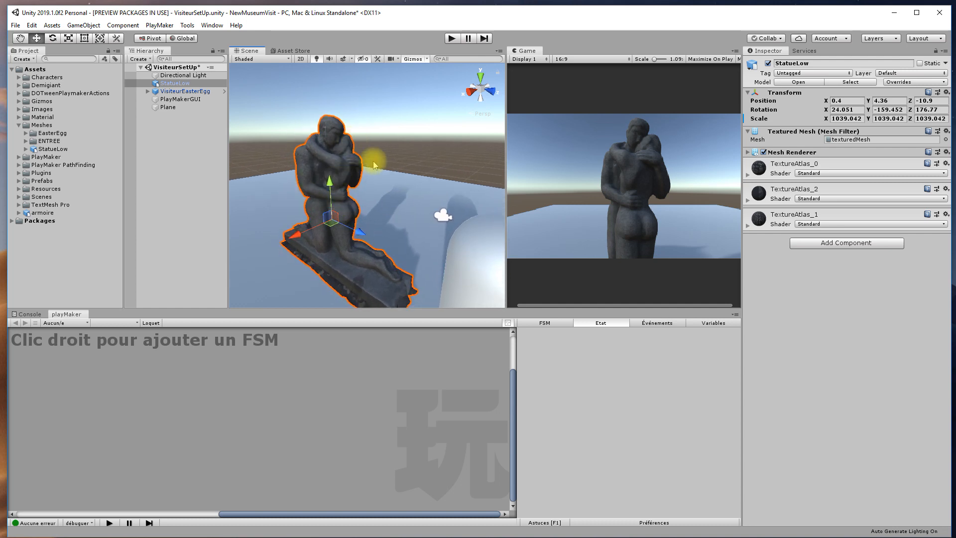